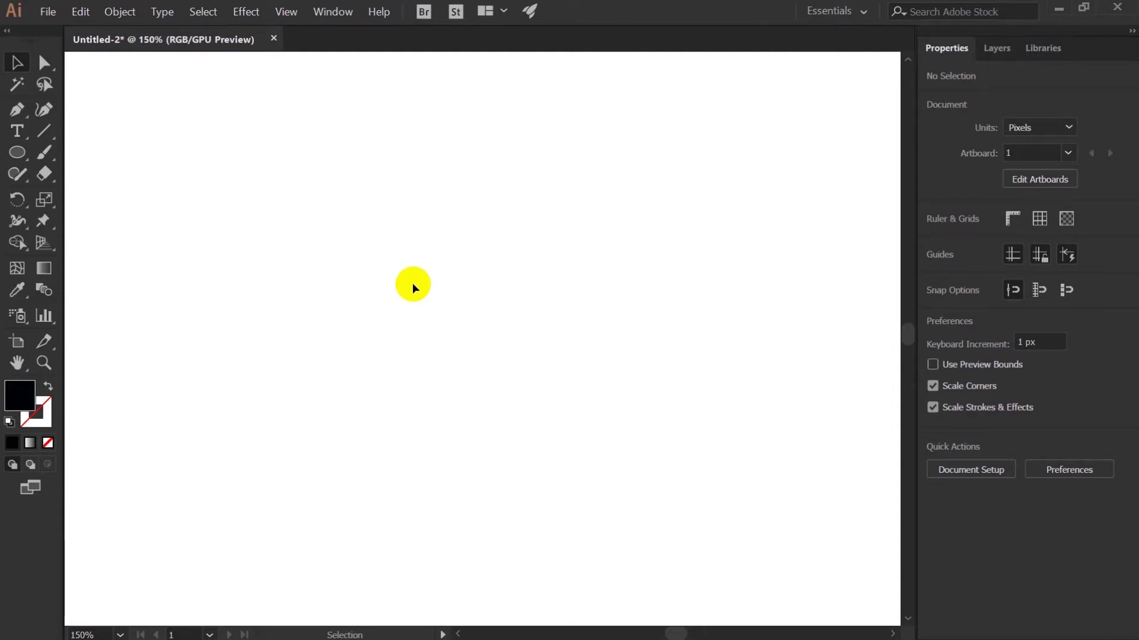
Step: Draw a vertical rectangle about 226 by 353 px for the face and fully round its corners
click(8, 154)
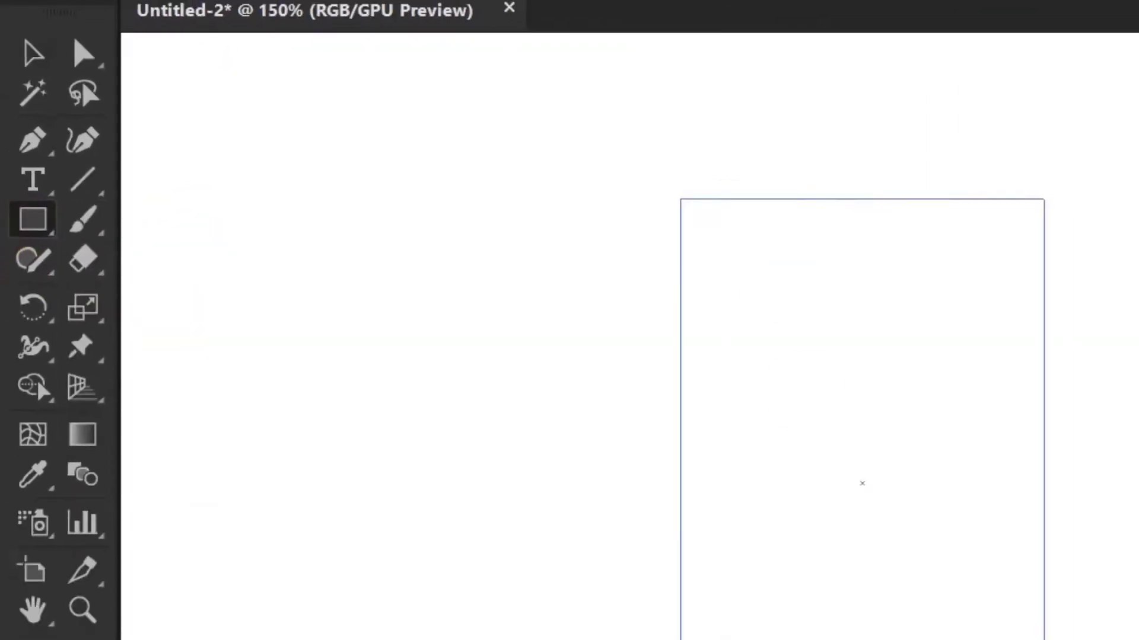
drag(568, 456, 564, 452)
key(a)
drag(377, 157, 343, 133)
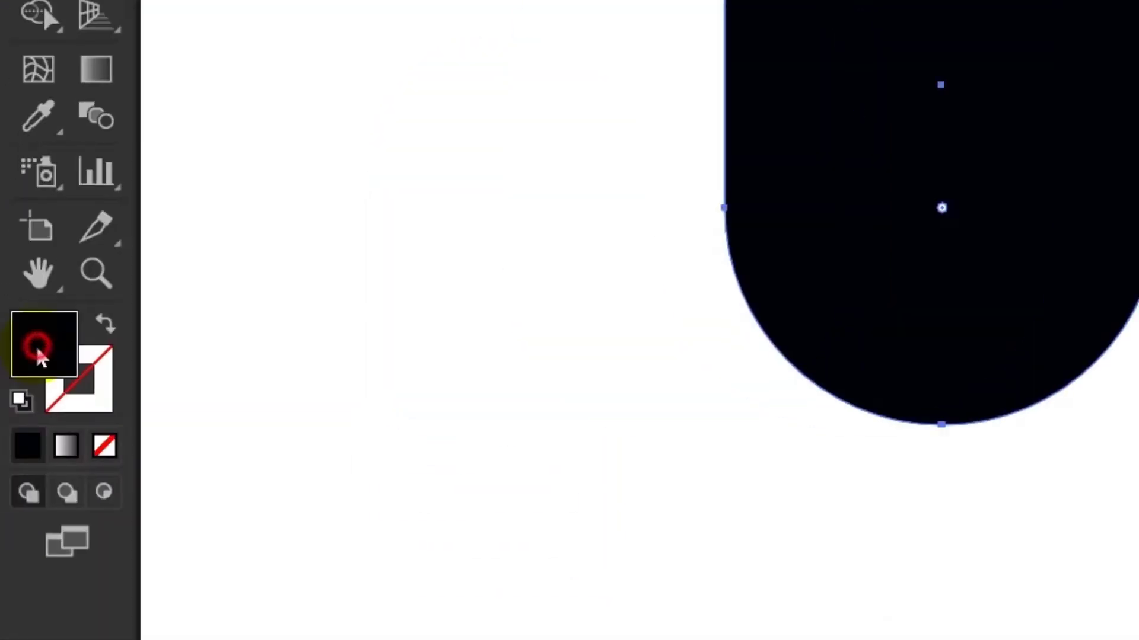
Step: Fill the face shape with the peach skin colour FFB294
double_click(37, 349)
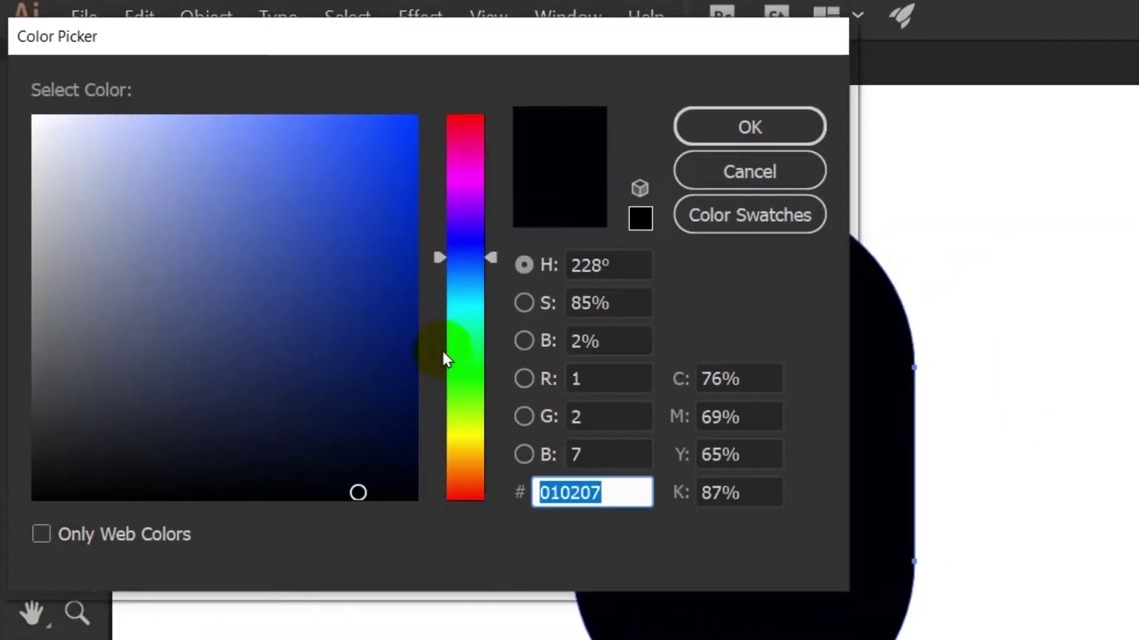
drag(457, 340, 475, 484)
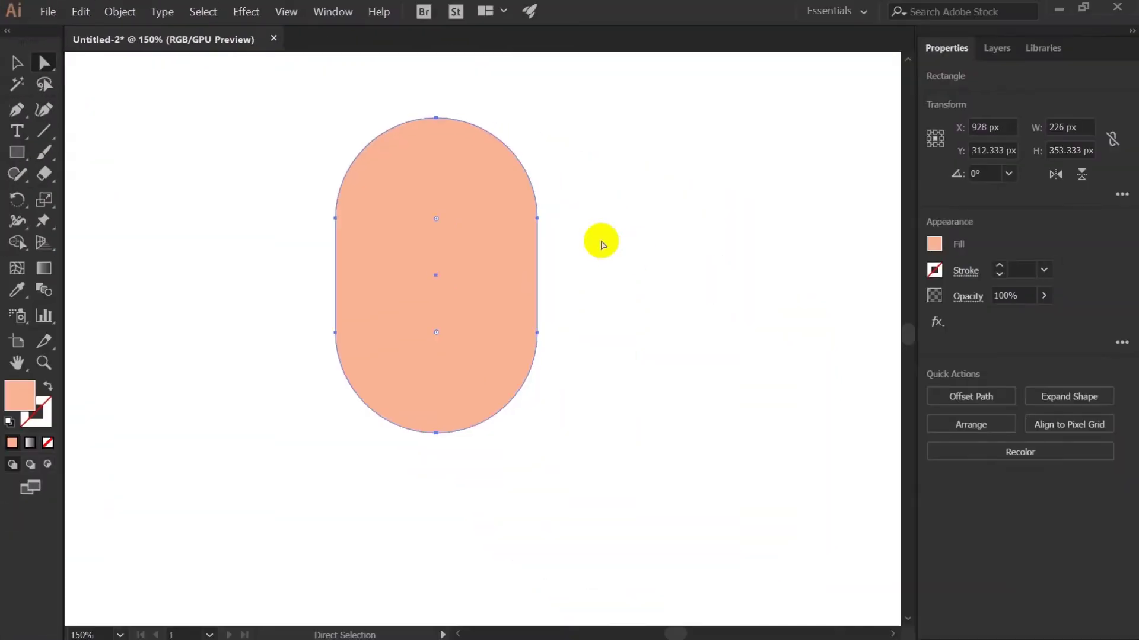
drag(600, 243, 605, 279)
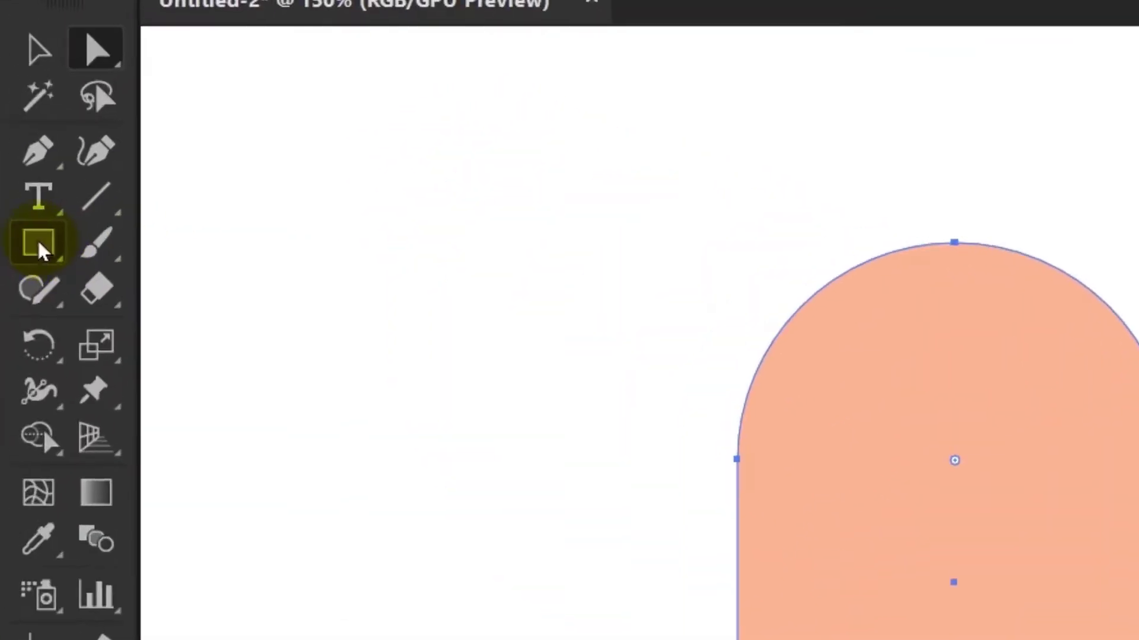
Step: Draw a circle about 193 px across over the face's upper left and fill it with dark navy 2A2444
drag(17, 153, 39, 164)
drag(39, 164, 83, 196)
click(20, 398)
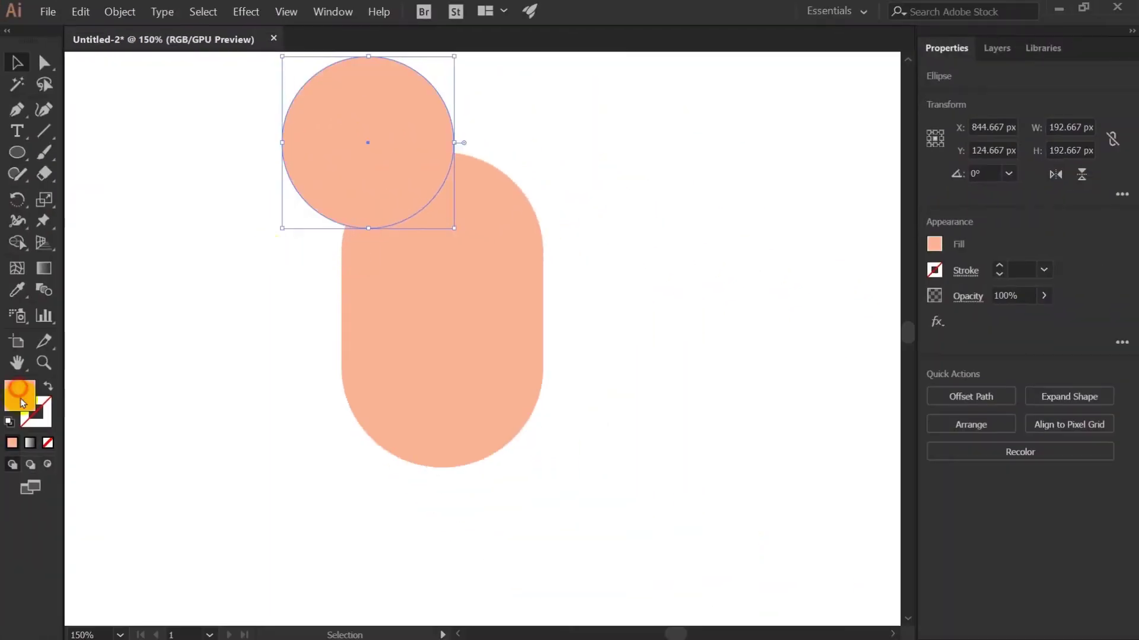
double_click(21, 401)
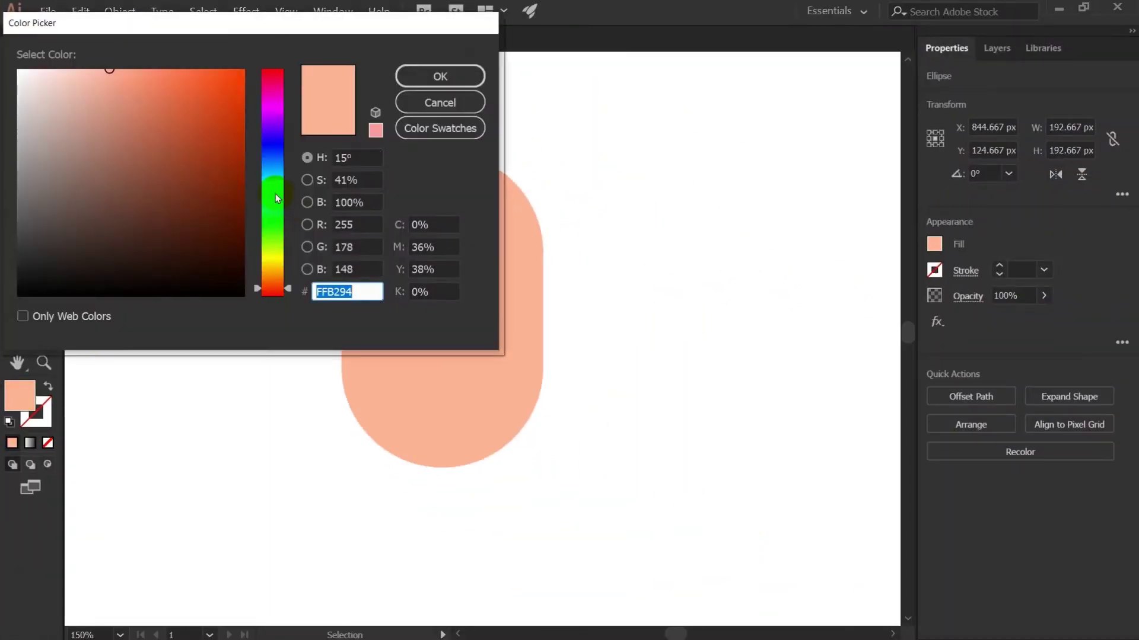
drag(275, 194, 275, 140)
click(131, 232)
key(Return)
drag(364, 181, 364, 193)
Step: Draw a wide navy rectangle with fully rounded corners across the forehead, overlapping the circle and ending at the face's right edge
drag(17, 153, 83, 153)
mouse_move(586, 280)
mouse_down()
mouse_move(345, 194)
mouse_move(366, 176)
mouse_up()
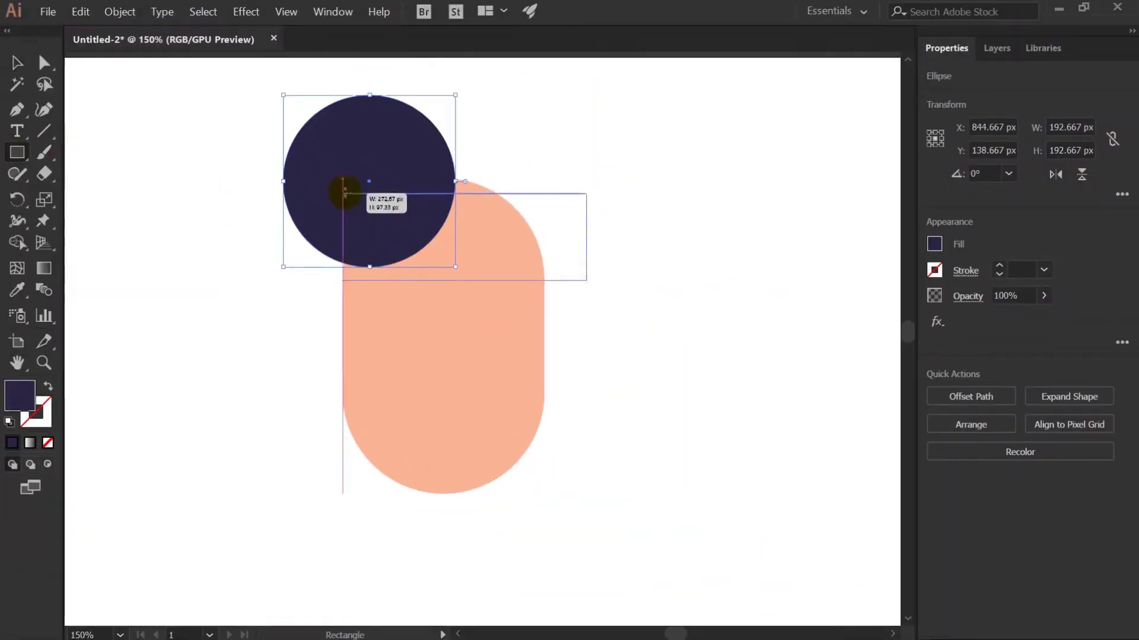
key(v)
drag(376, 185, 417, 227)
drag(585, 229, 543, 228)
drag(454, 175, 454, 165)
drag(544, 220, 557, 220)
drag(438, 254, 387, 241)
drag(508, 211, 522, 211)
drag(477, 232, 498, 233)
drag(433, 153, 433, 140)
key(ctrl+z)
click(609, 208)
scroll(608, 208, up, 1)
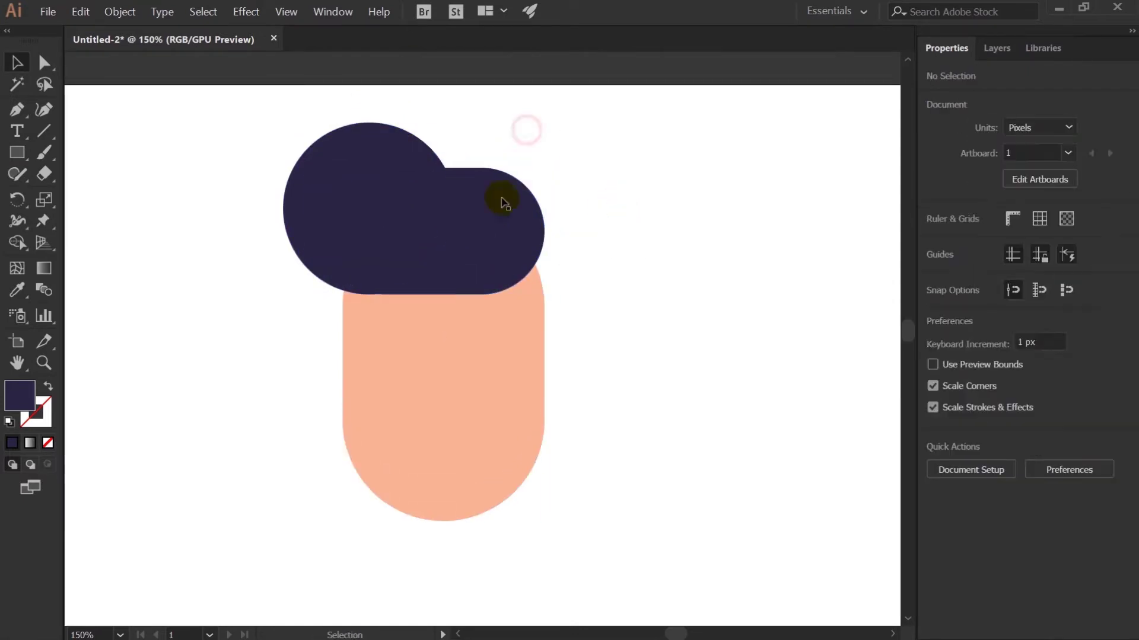
Step: Duplicate the rounded forehead hair shape, rotate the copy 90°, and shrink it to about 88 by 110 px on the face's right side
drag(381, 203, 553, 233)
drag(719, 330, 638, 219)
drag(666, 149, 641, 213)
drag(617, 281, 568, 304)
Step: Recolour the large hair circle with the lighter navy 322D54
click(319, 229)
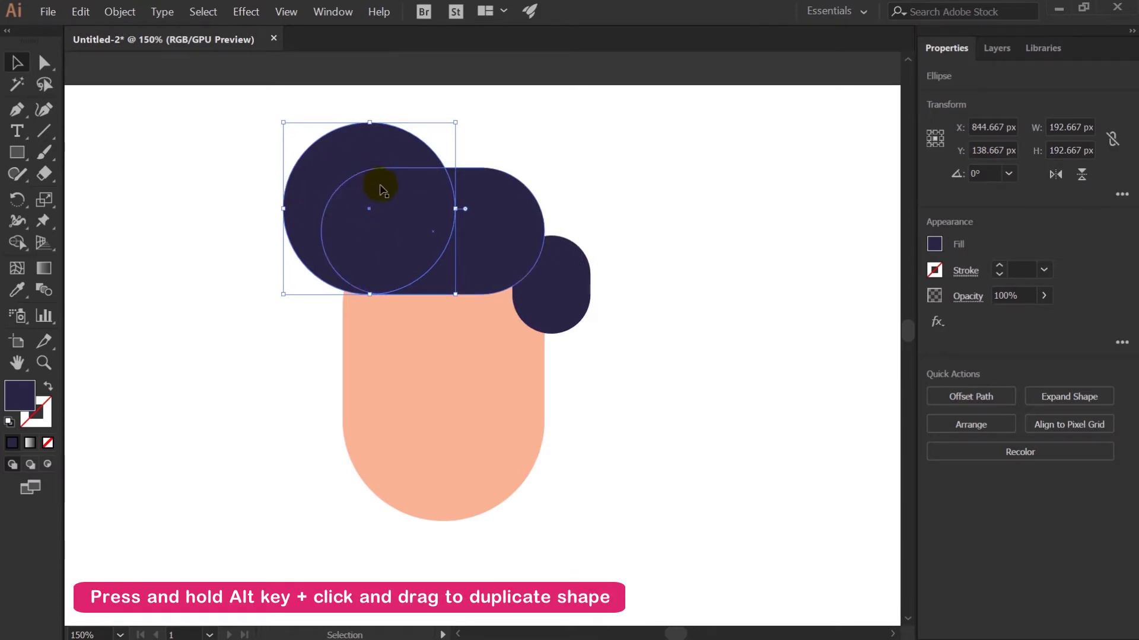
double_click(15, 396)
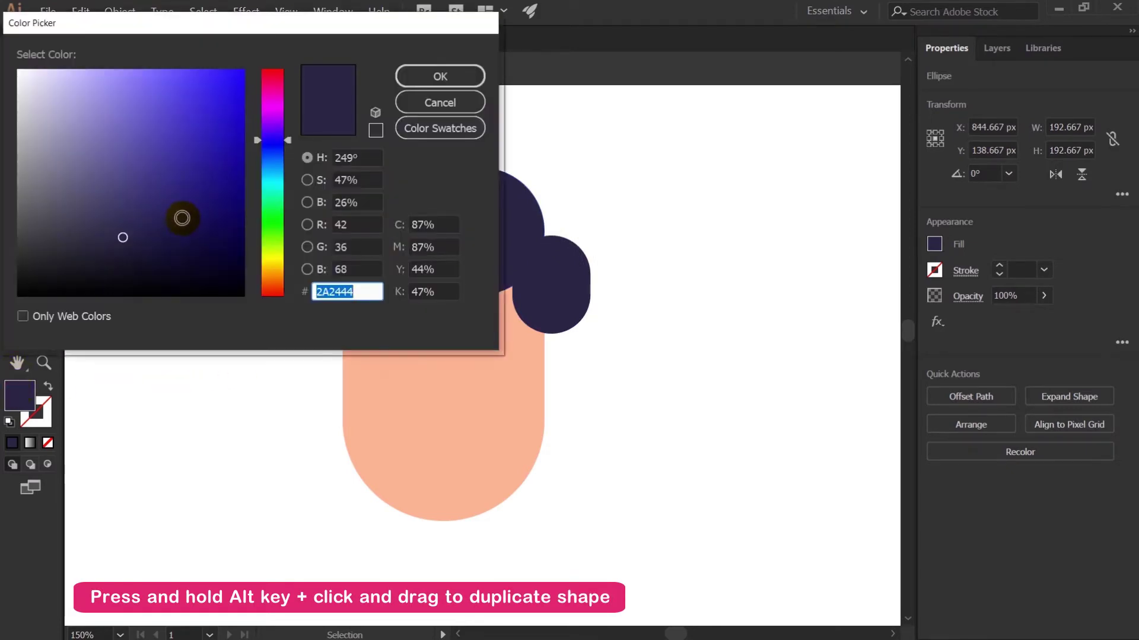
click(119, 221)
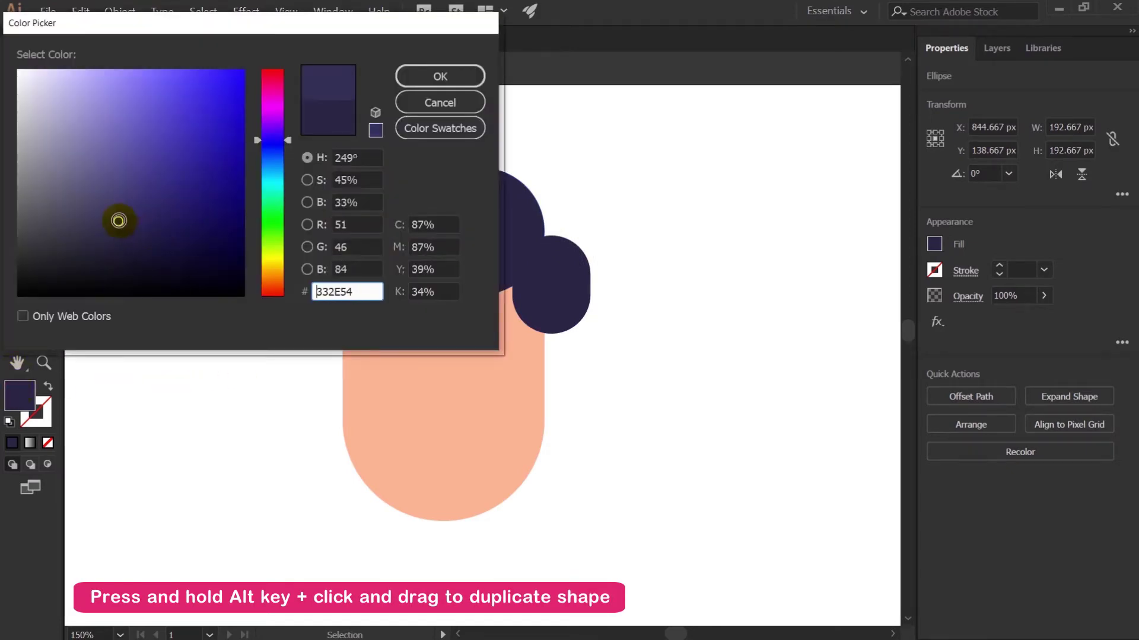
click(440, 77)
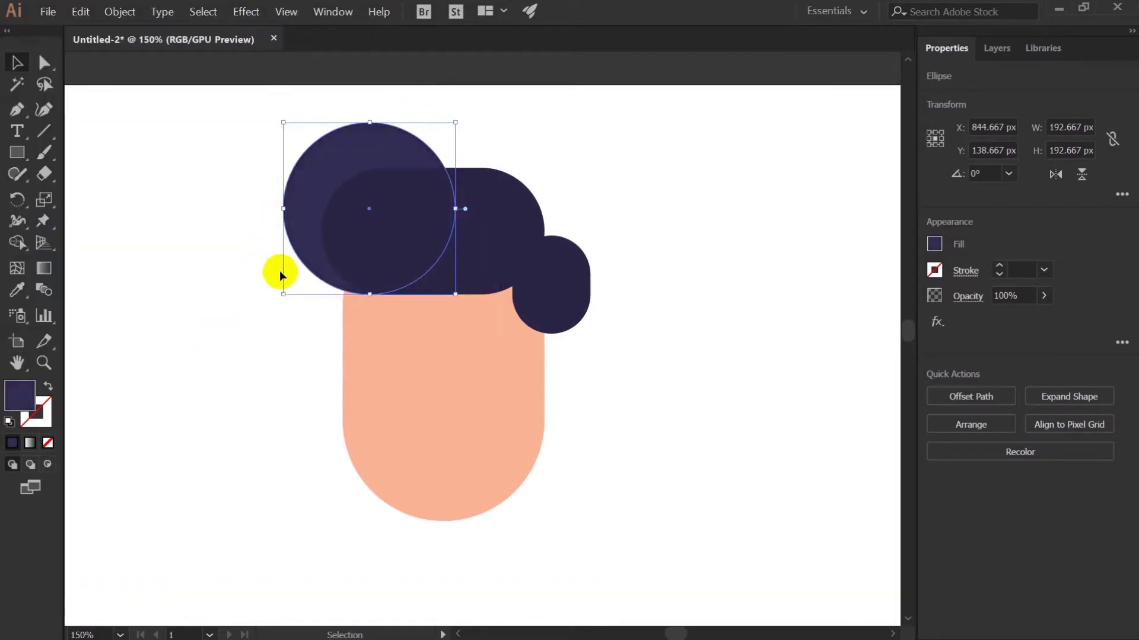
Step: Bring the large hair circle to the front and enlarge it slightly
right_click(382, 138)
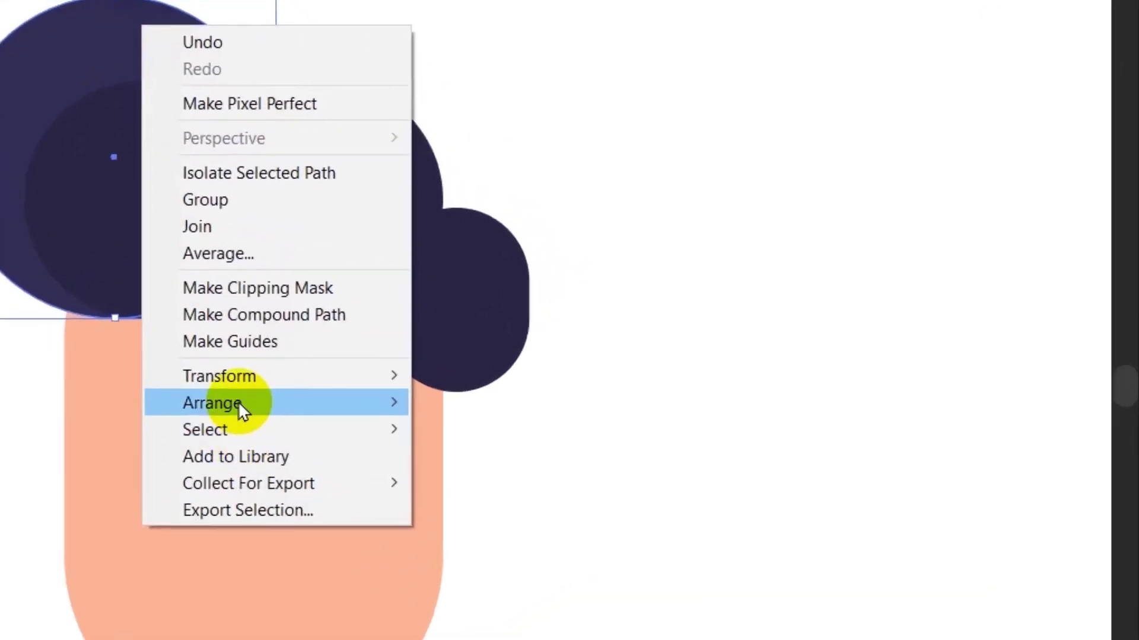
mouse_move(310, 379)
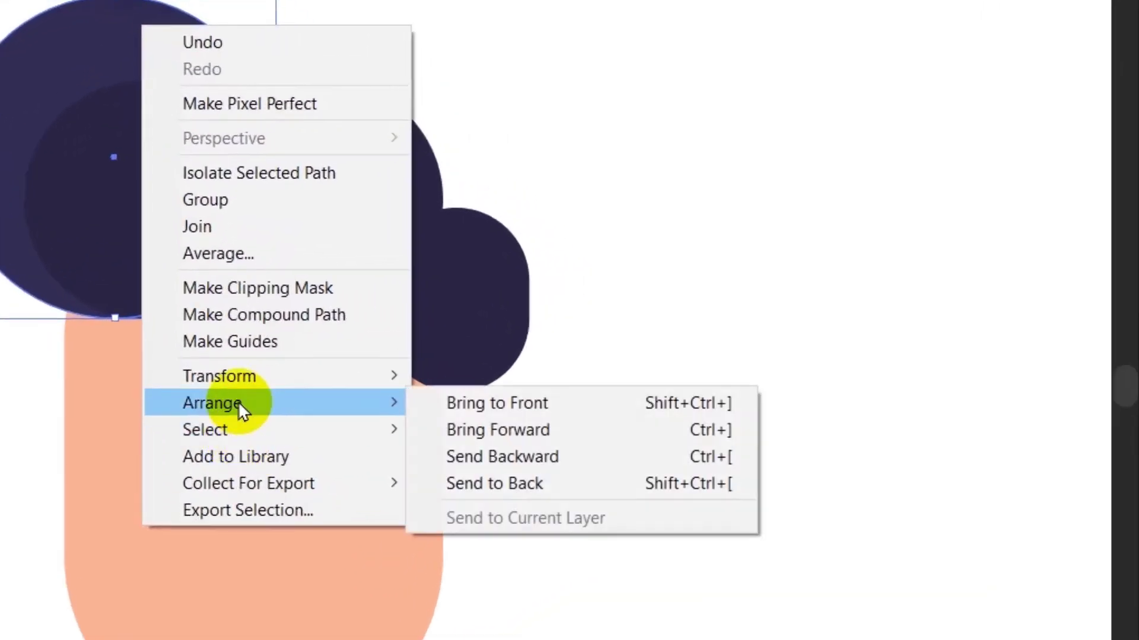
click(488, 412)
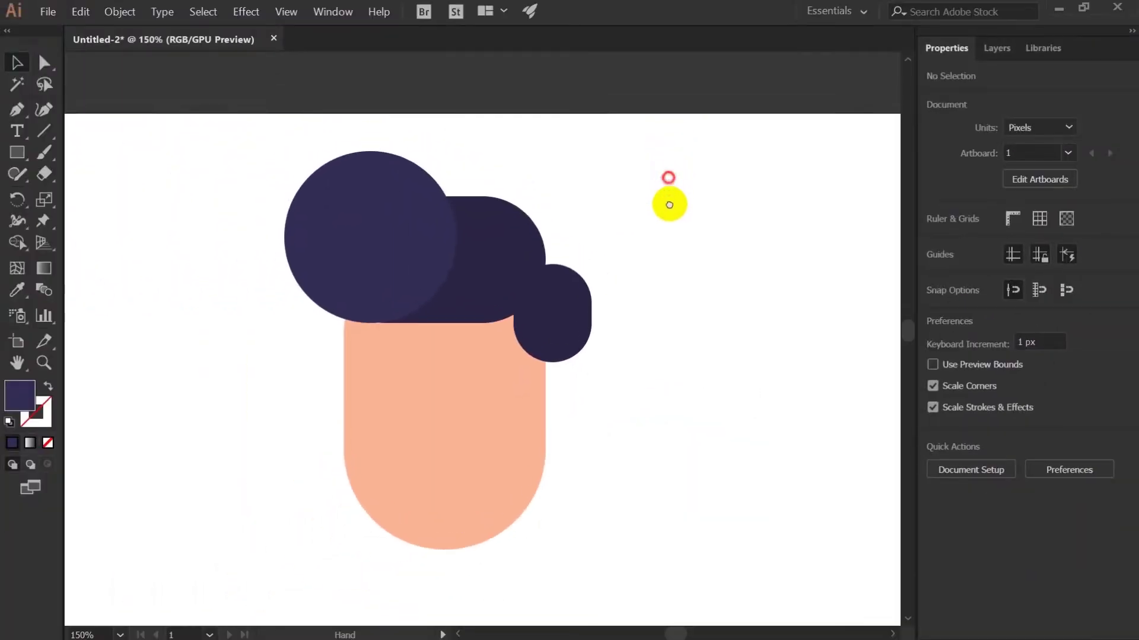
drag(669, 204, 670, 212)
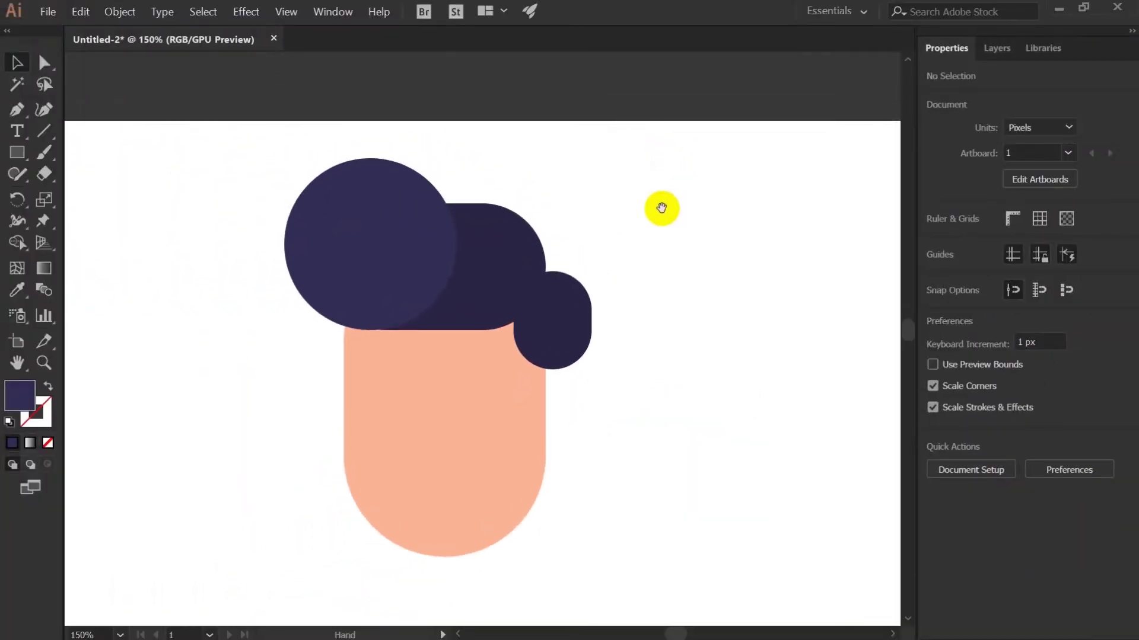
click(366, 269)
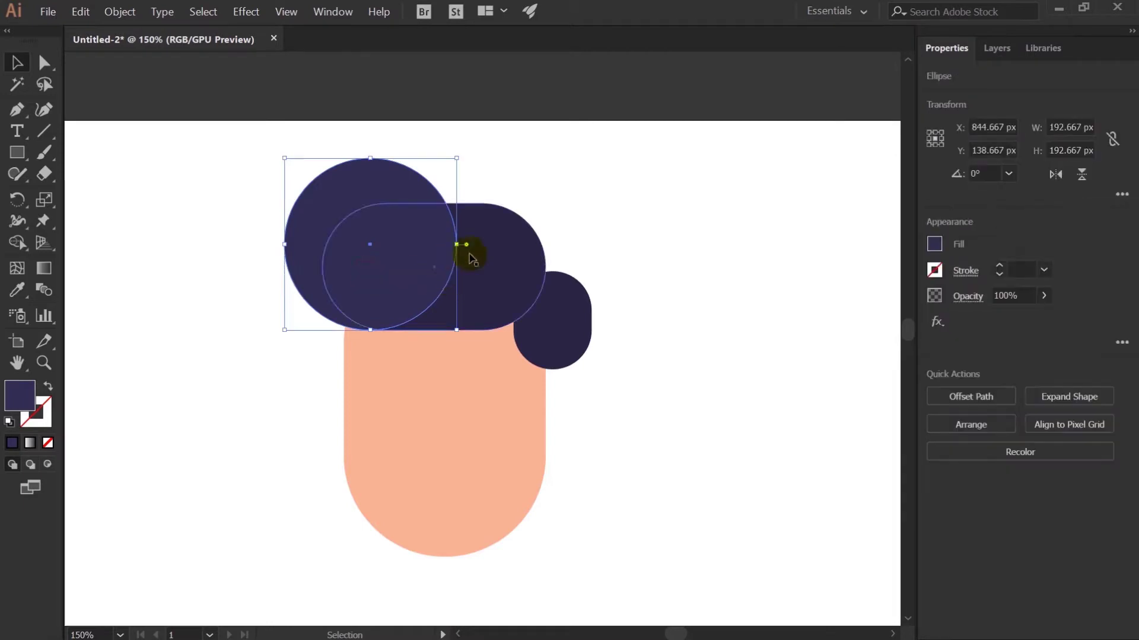
Step: Duplicate the side hair shape to the right of the head and scale the copy to about 58 by 83 px
click(563, 315)
drag(566, 334, 696, 436)
drag(697, 386, 689, 399)
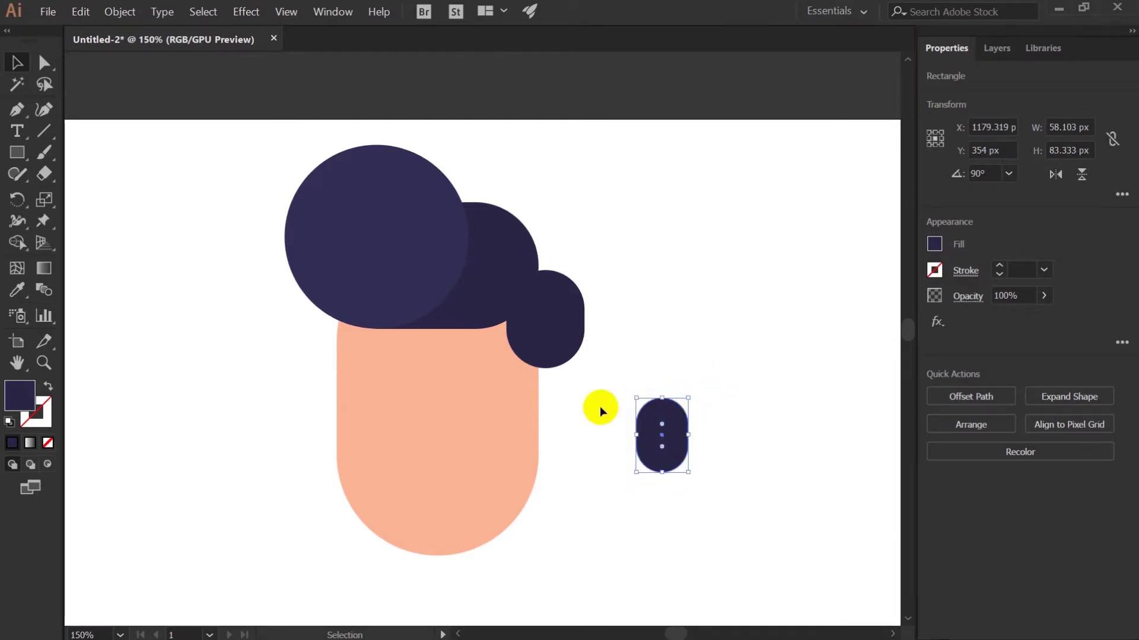
Step: Apply the face's skin colour to the small ear shape with the Eyedropper
key(i)
click(501, 409)
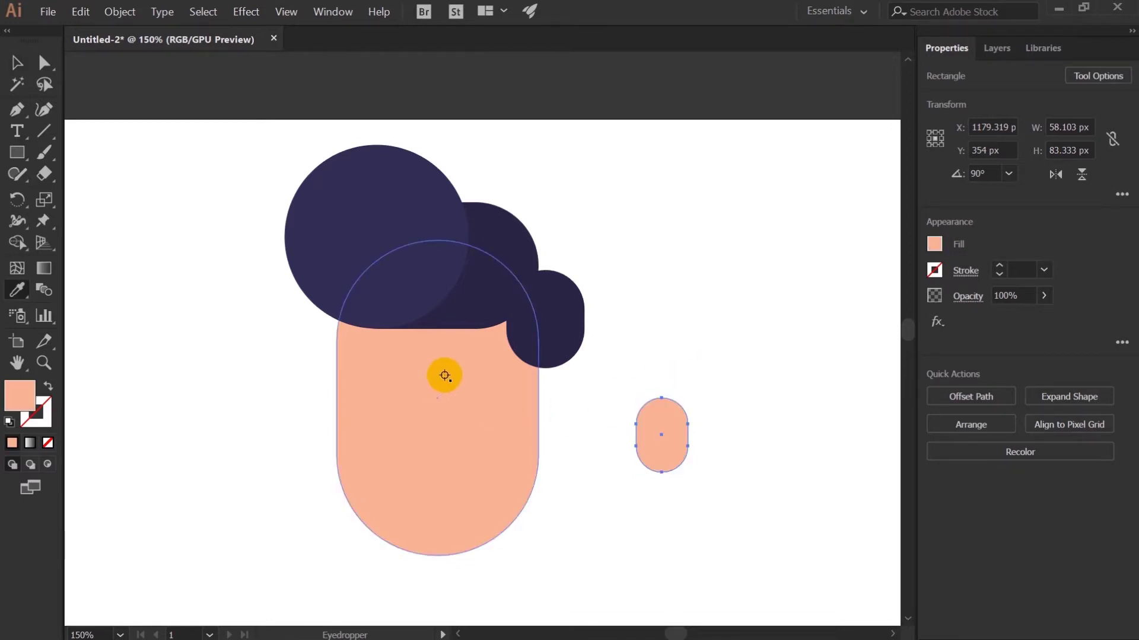
key(v)
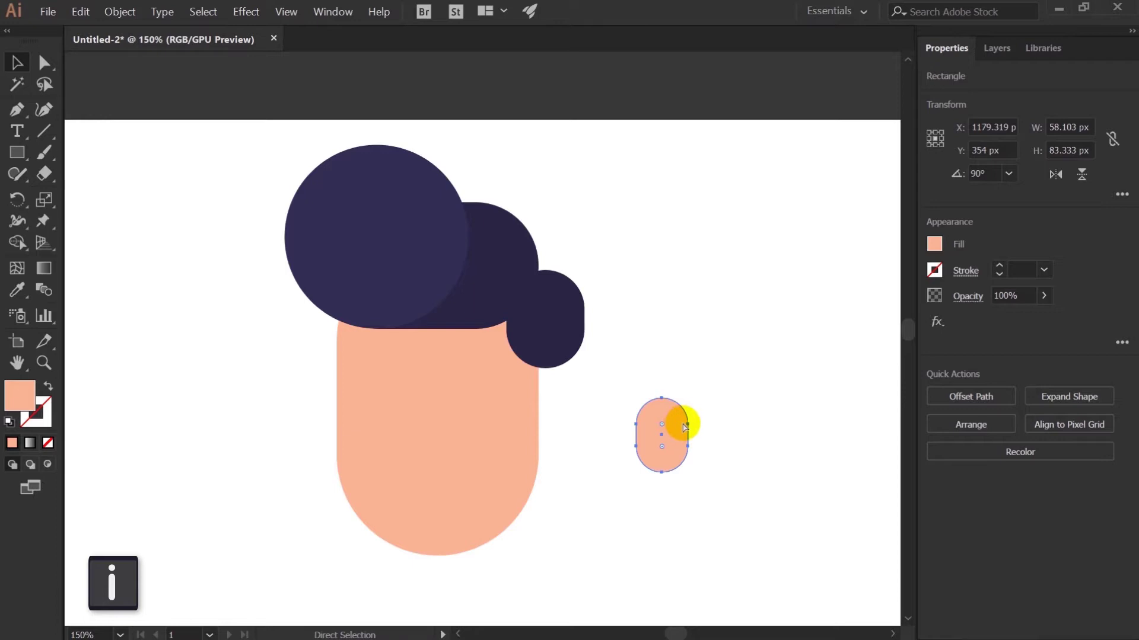
key(v)
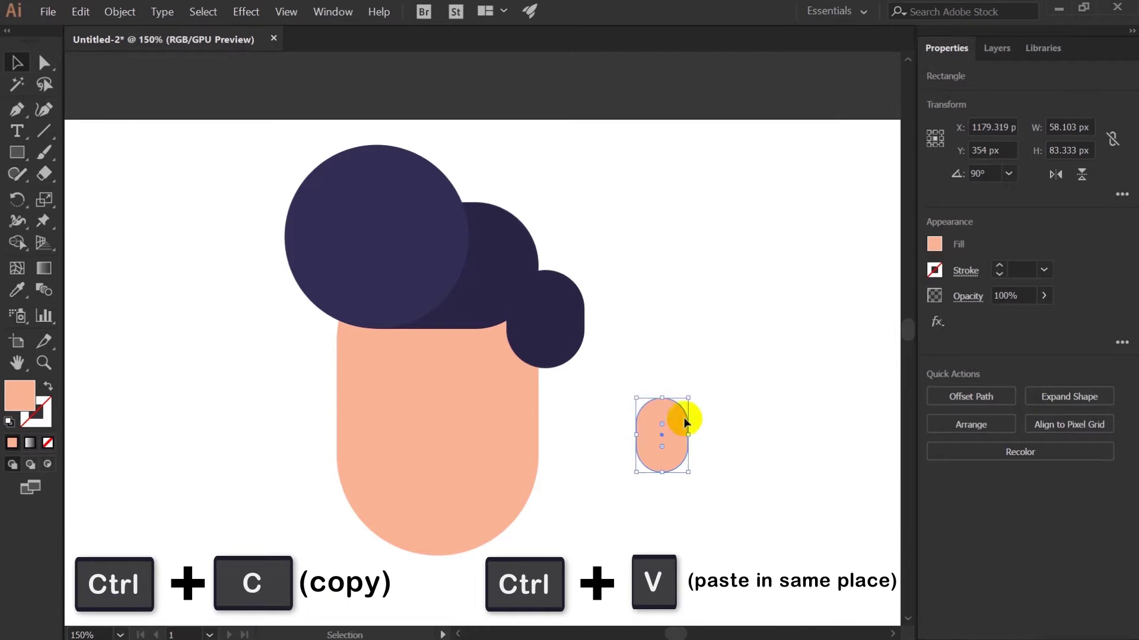
Step: Add a smaller red-orange copy of the ear shape at its centre and group both shapes
double_click(19, 395)
click(172, 94)
click(437, 77)
right_click(650, 446)
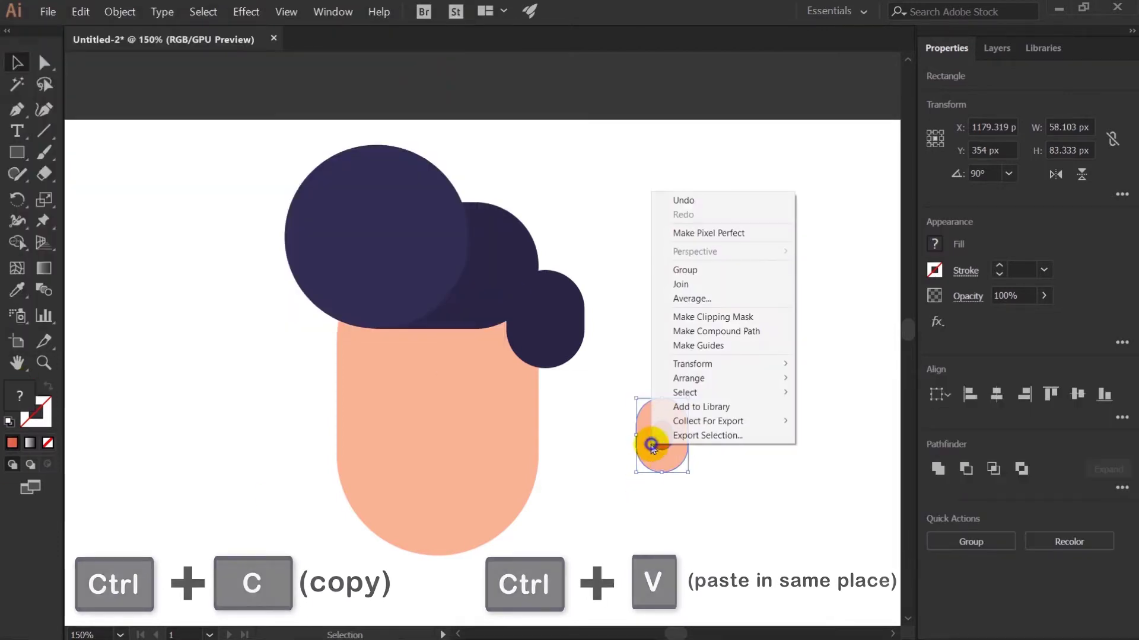
click(684, 270)
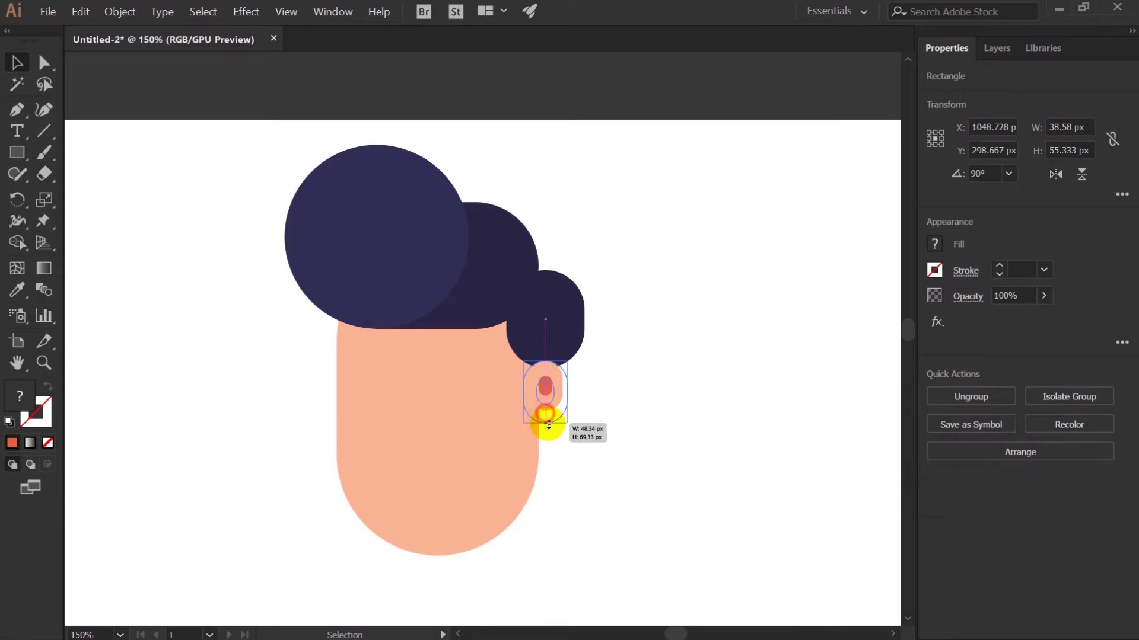
Step: Fit the ear group beneath the right side hair, and duplicate the ear and side hair to the left of the head
drag(548, 425, 549, 424)
shift+click(560, 356)
alt+shift+drag(553, 367, 247, 368)
Step: Bring the copied side hair and ear to the front
right_click(248, 367)
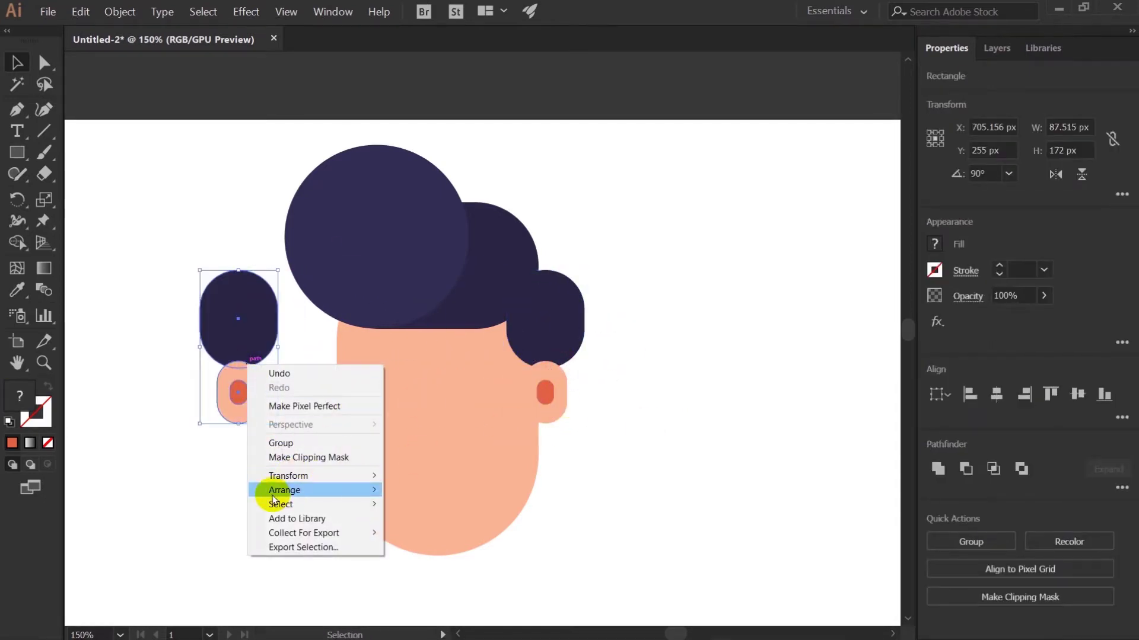
mouse_move(273, 499)
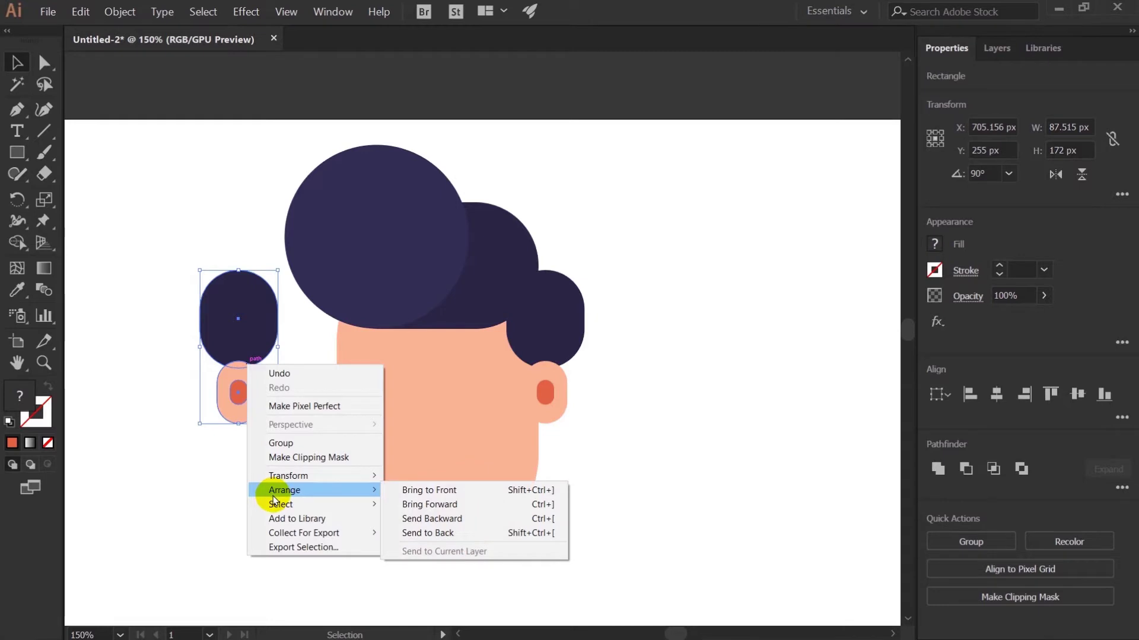
click(403, 491)
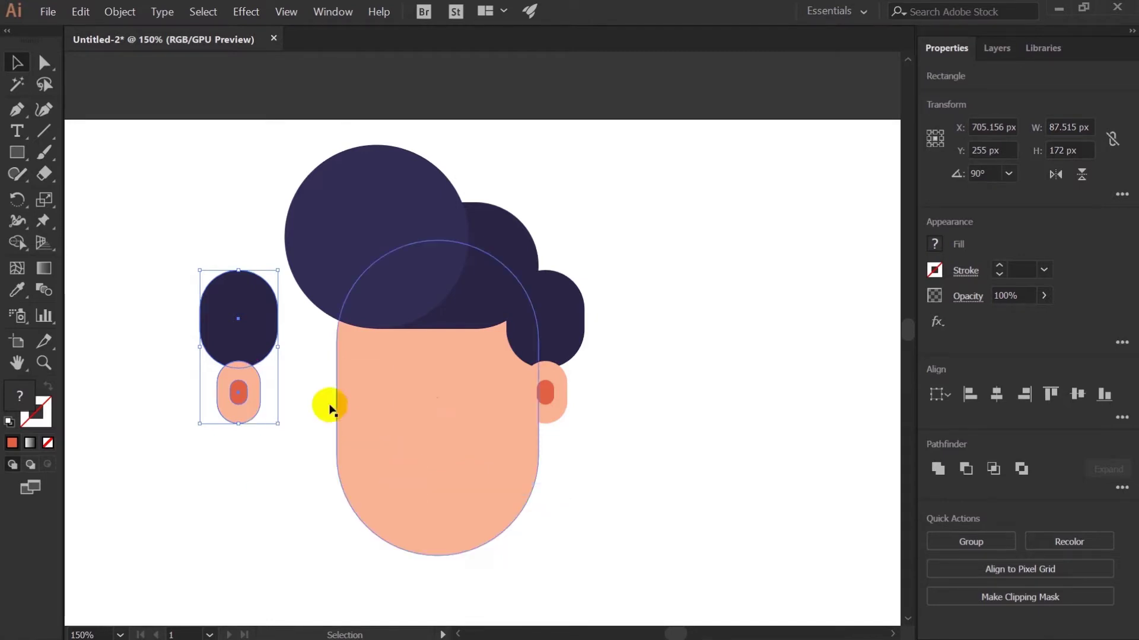
drag(265, 374, 313, 376)
key(ctrl+z)
Step: Reflect the copied side hair and ear across the vertical axis and place them against the face's left edge
right_click(246, 368)
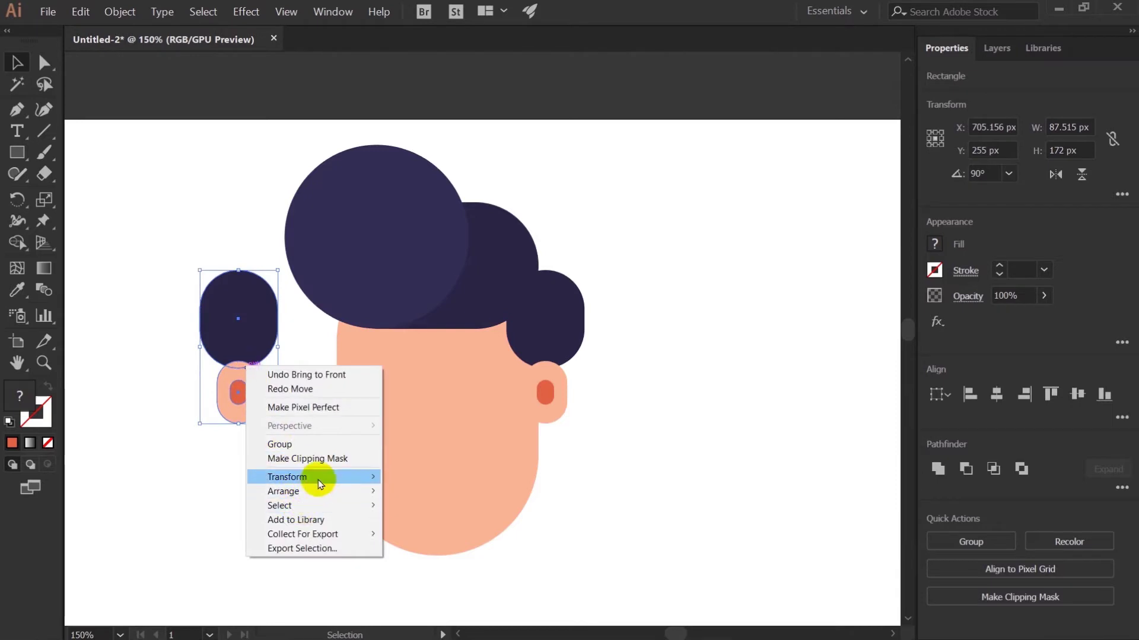
mouse_move(322, 479)
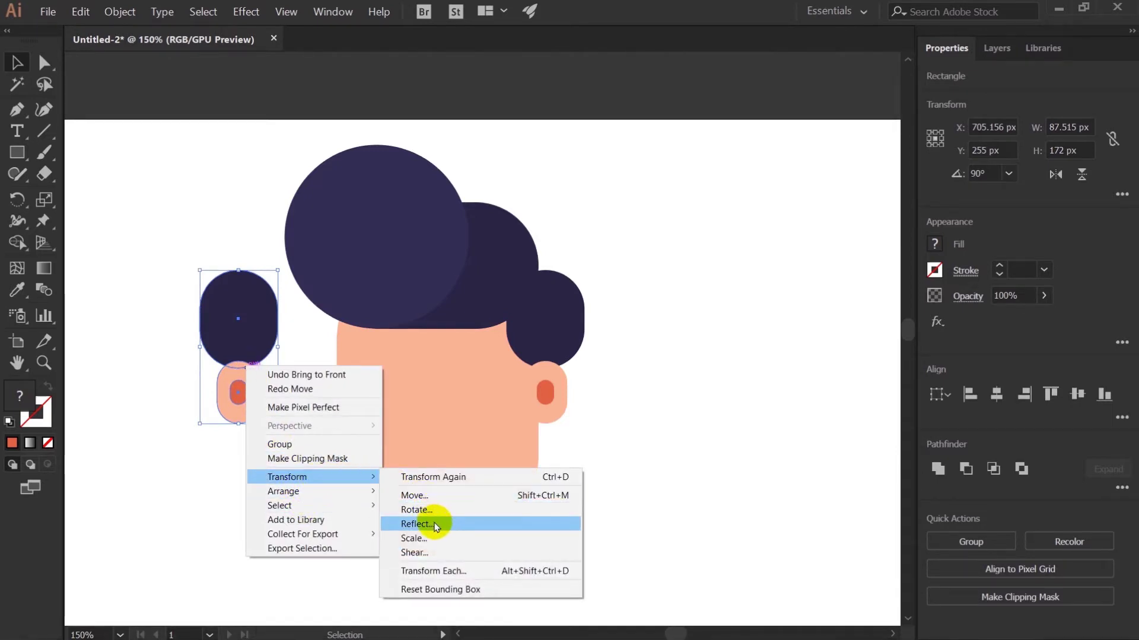
click(435, 523)
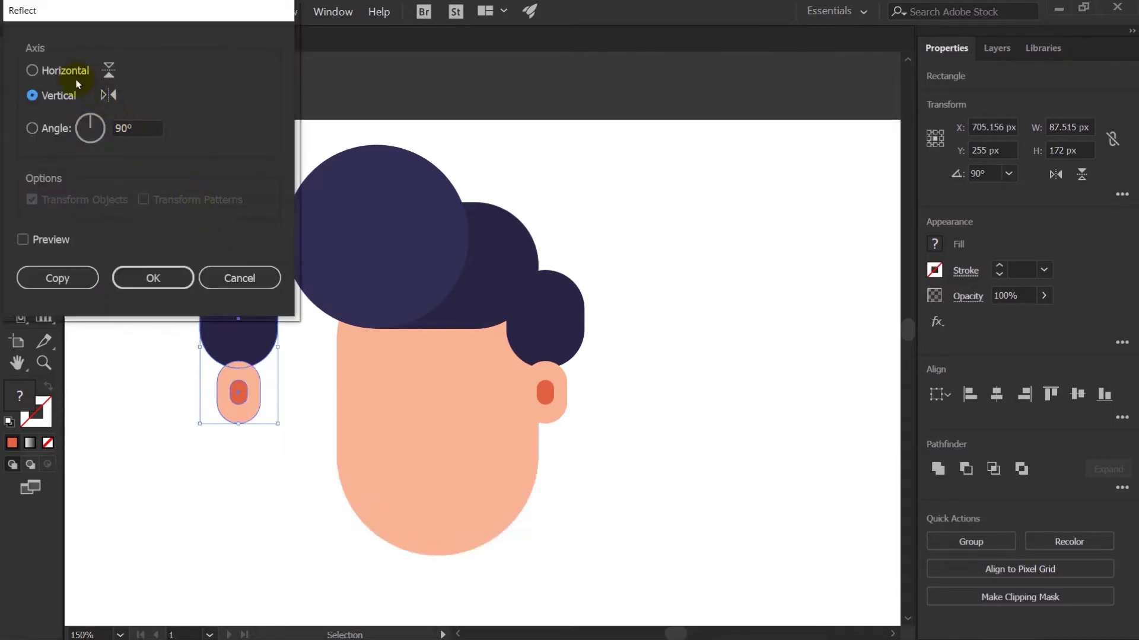
click(151, 279)
drag(237, 392, 327, 393)
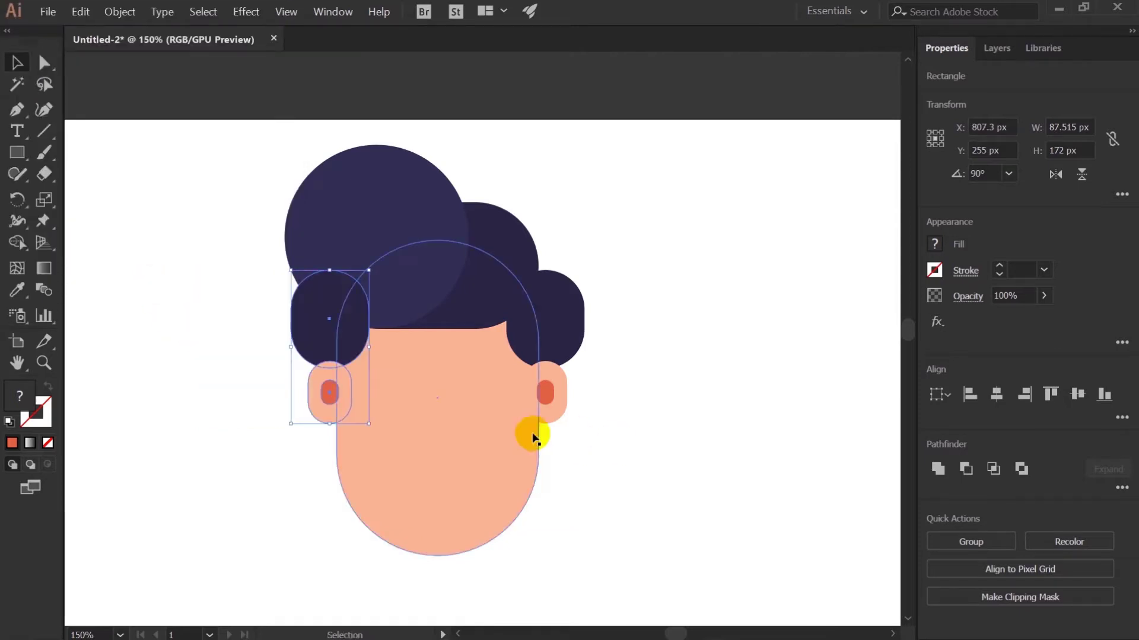
click(666, 415)
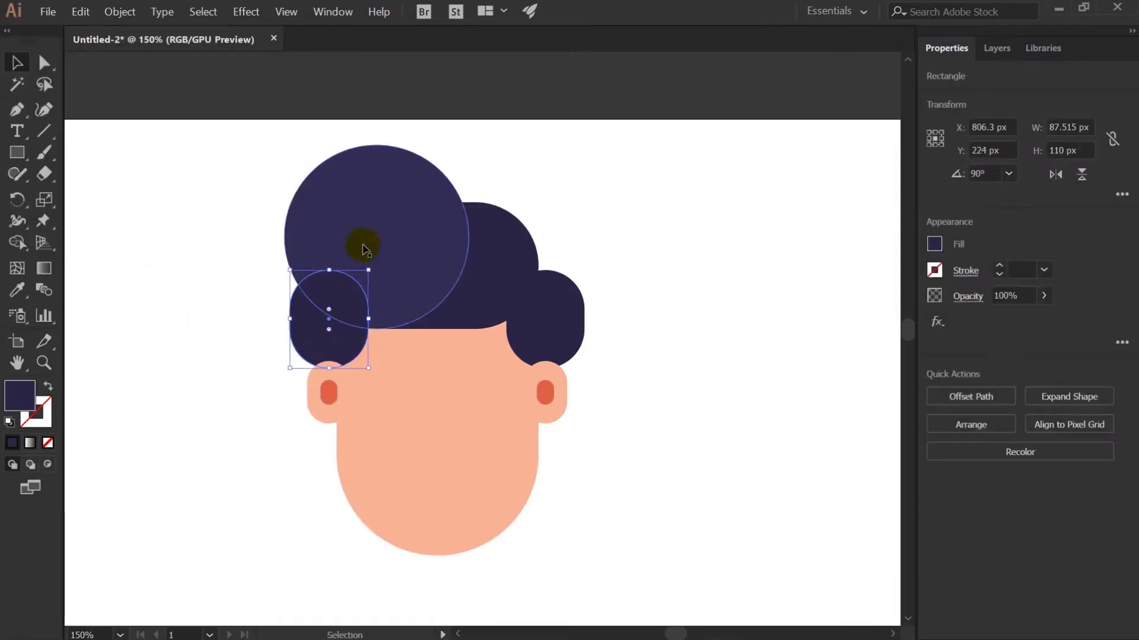
Step: Bring the large hair circle and the forehead hair shape to the front, above the left side hair
click(381, 229)
shift+click(492, 268)
right_click(493, 267)
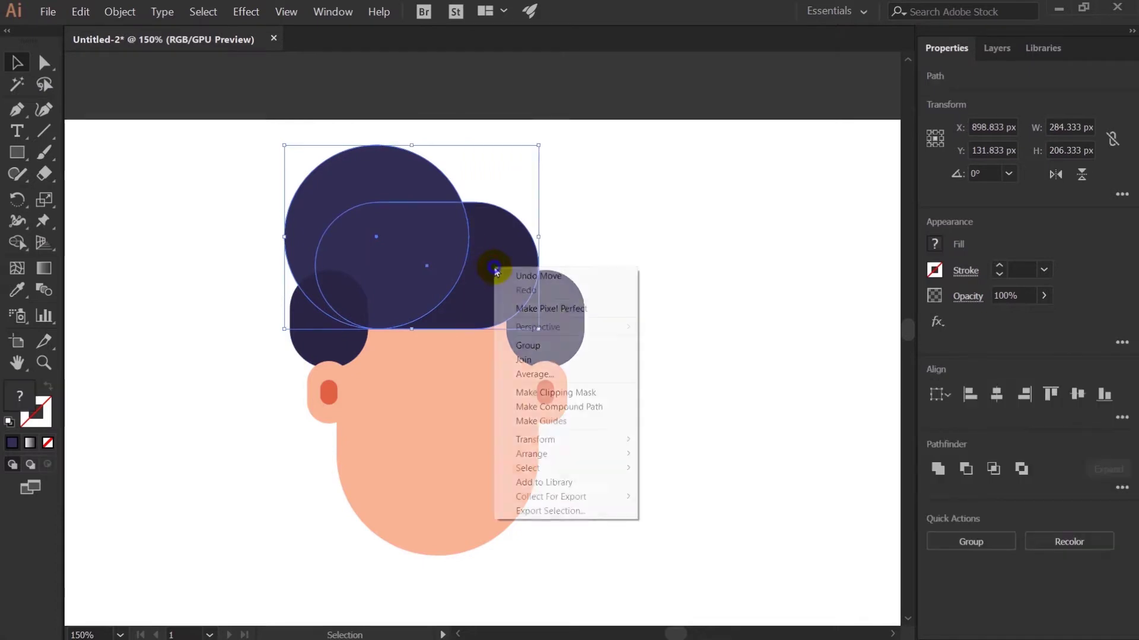
mouse_move(578, 454)
click(663, 455)
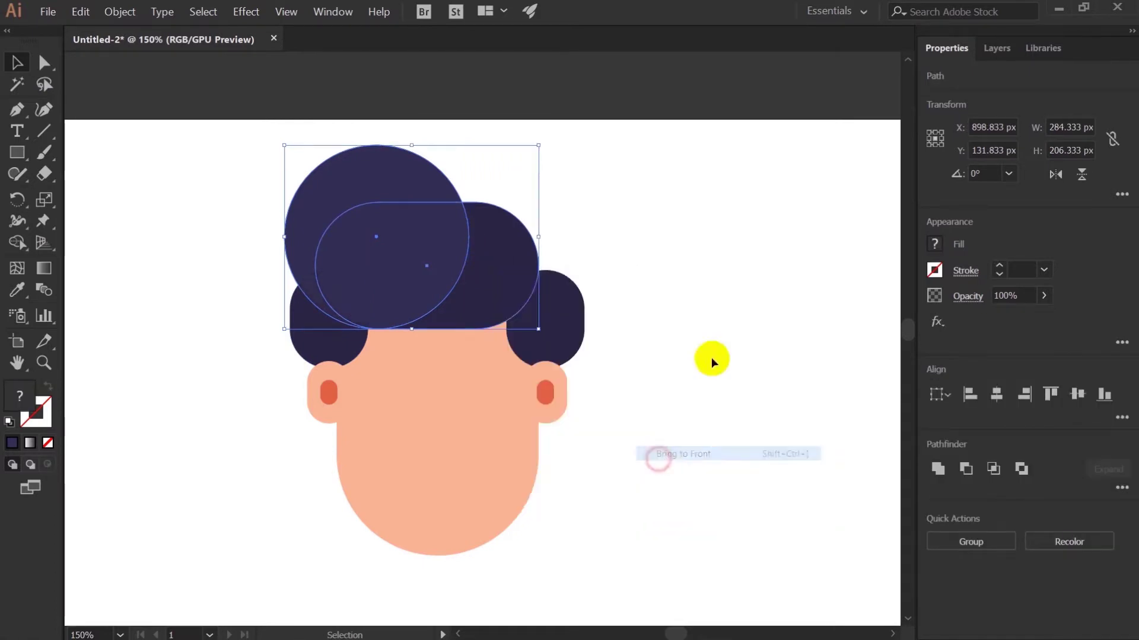
click(674, 371)
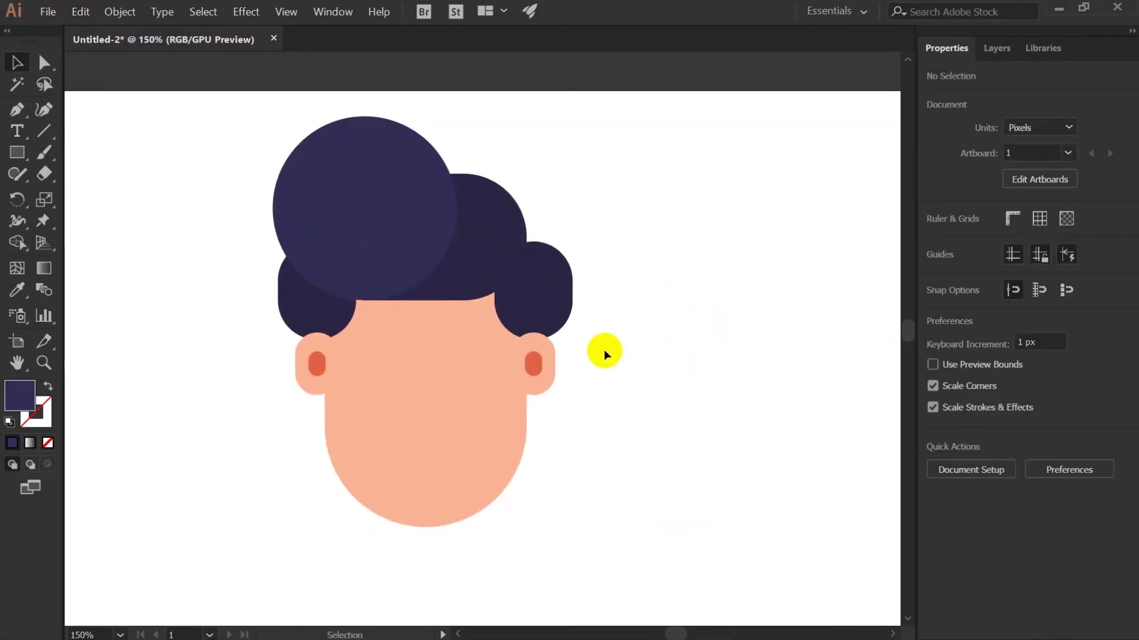
Step: Draw a circle about 41 px across on the left half of the face for the eye
key(ctrl+=)
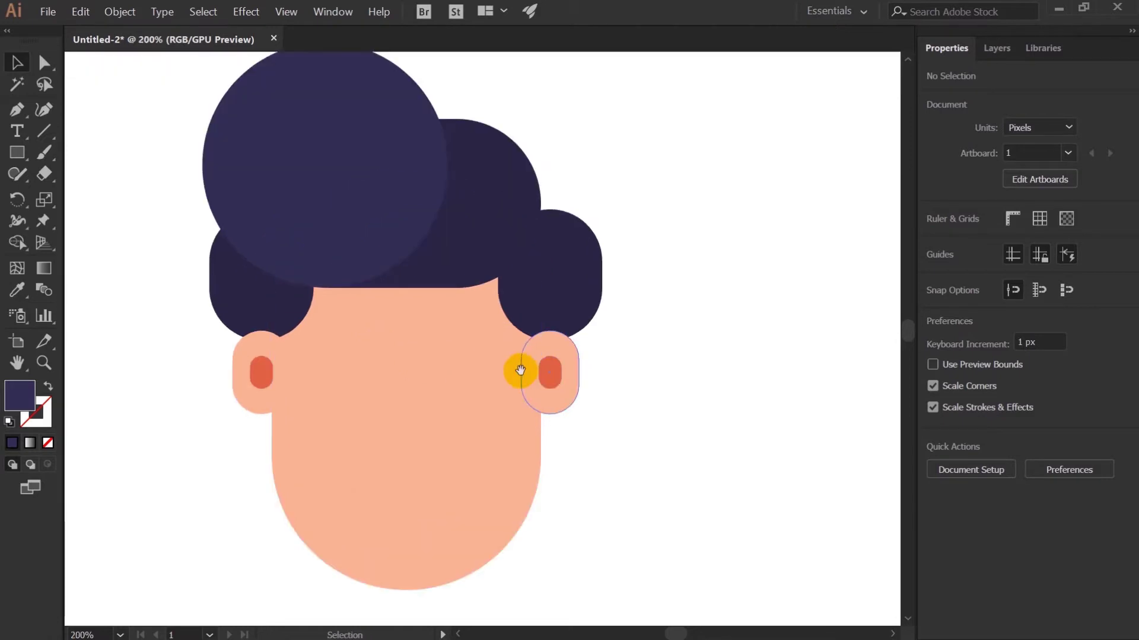
drag(518, 370, 522, 392)
key(l)
drag(338, 375, 385, 425)
key(ctrl+=)
key(ctrl+=)
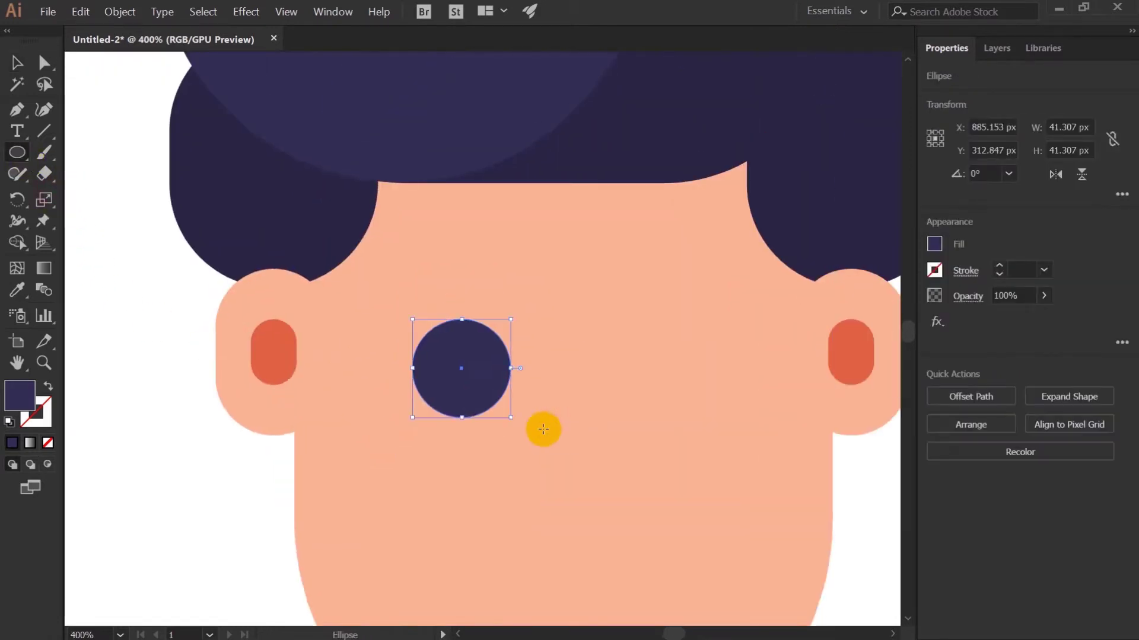
Step: Fill the eye circle with white sampled from the artboard
key(i)
click(283, 452)
key(v)
mouse_move(464, 418)
mouse_down()
mouse_move(463, 394)
mouse_move(521, 345)
mouse_move(513, 349)
mouse_up()
key(ctrl+z)
Step: Paste a smaller copy of the eye circle in front, nudge it slightly down, and colour it with the hair's navy as the pupil
key(ctrl+c)
key(ctrl+f)
key(Down)
key(Down)
key(i)
click(443, 172)
key(v)
Step: Add a small white highlight circle at the pupil's upper right edge
drag(500, 359, 484, 359)
key(i)
click(451, 339)
key(v)
Step: Group the white of the eye, the pupil and the highlight
shift+click(446, 377)
shift+click(437, 331)
right_click(434, 323)
Step: Draw a rectangle about 60 by 22 px with fully rounded corners over the top of the eye
drag(55, 155, 79, 149)
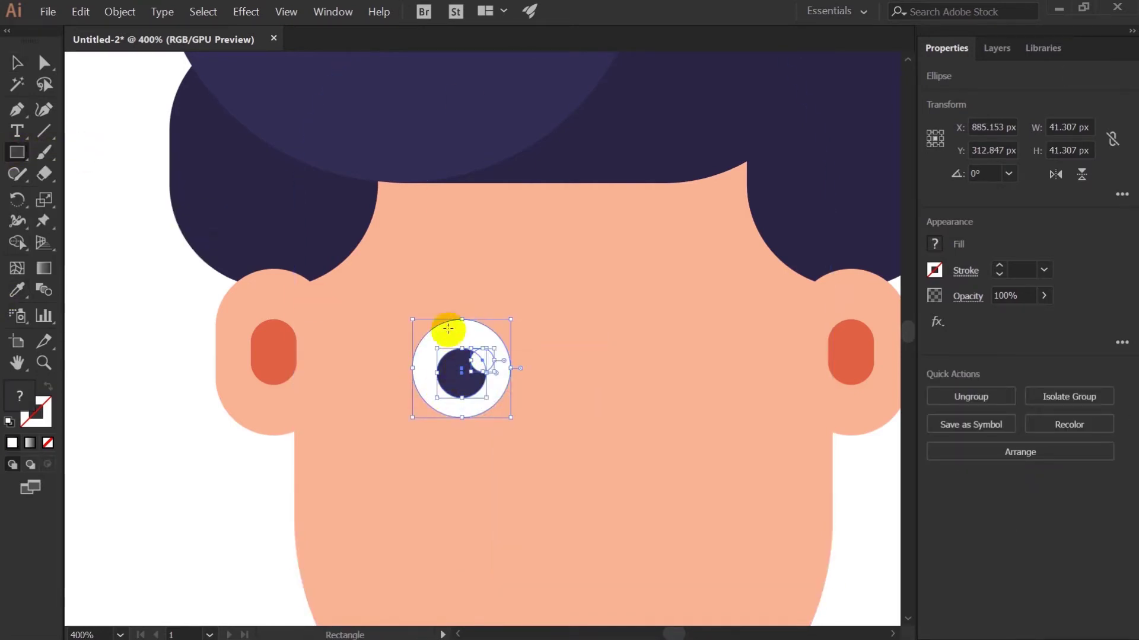
mouse_move(391, 285)
mouse_down()
mouse_move(535, 336)
mouse_move(415, 312)
mouse_up()
key(v)
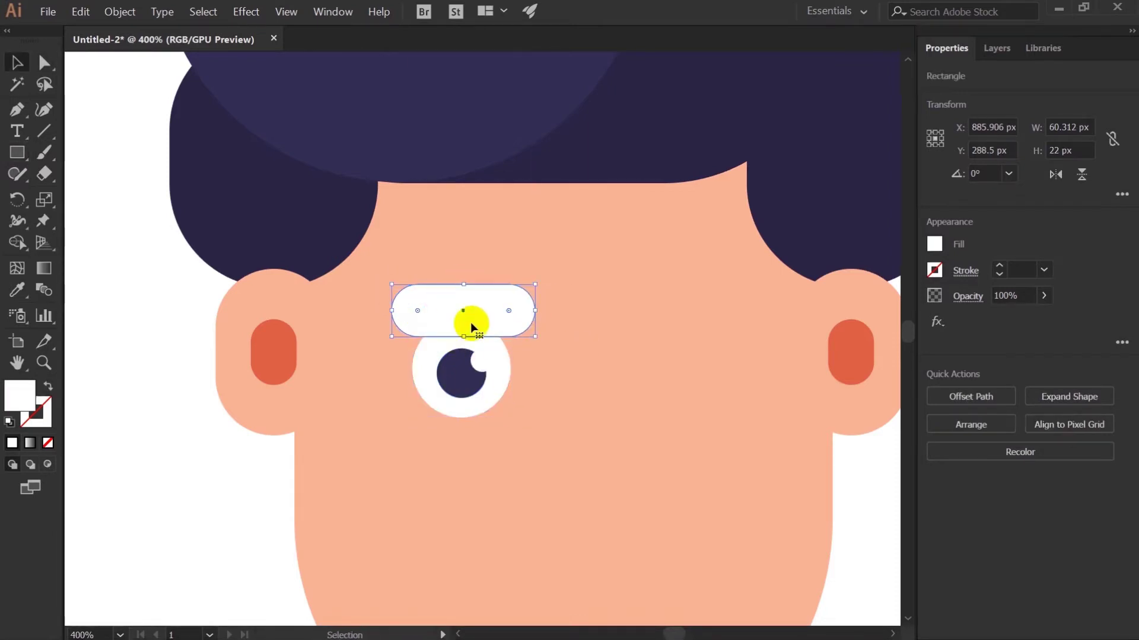
Step: Colour the rounded rectangle over the eye with the hair's lighter navy as an eyebrow
key(i)
click(465, 137)
drag(470, 143, 458, 171)
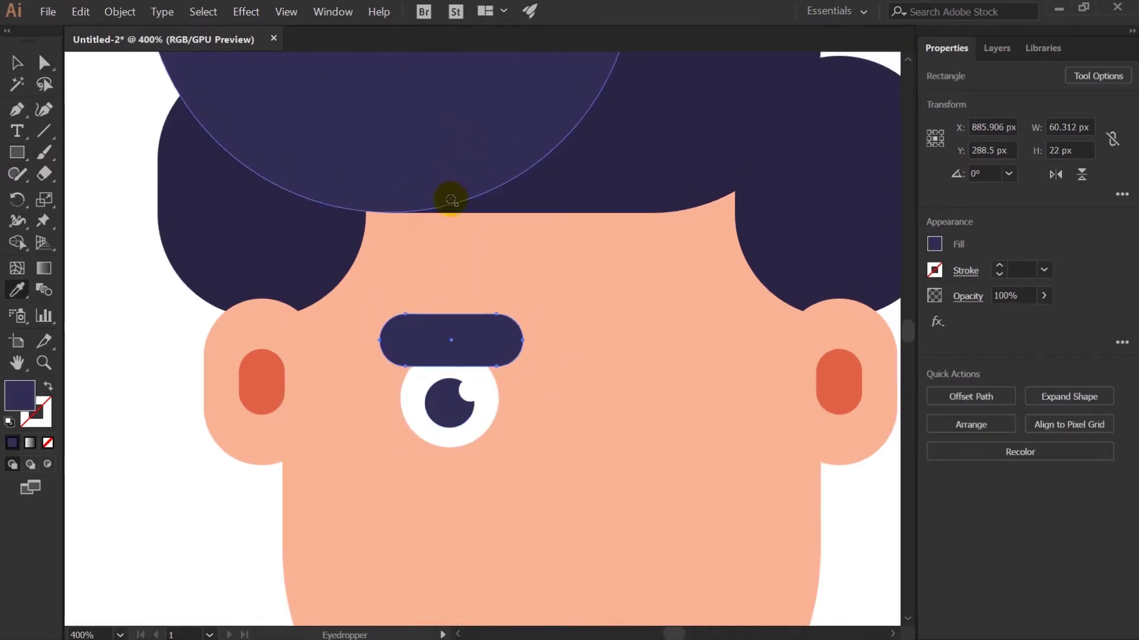
Step: Centre the eye and its eyebrow horizontally on each other and group them
key(v)
click(463, 388)
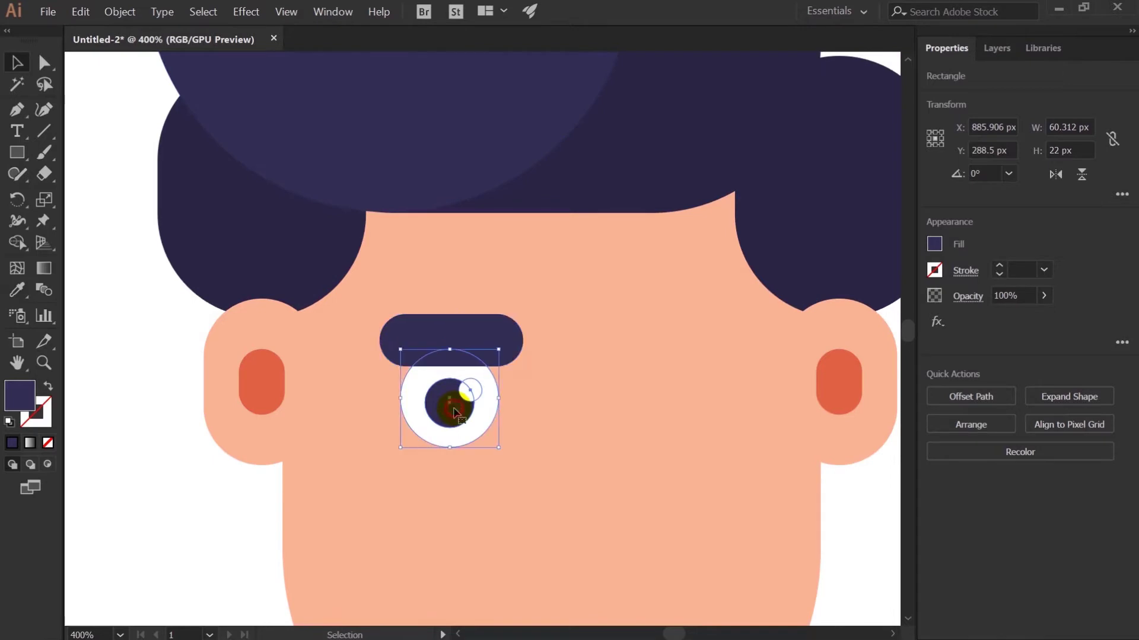
shift+click(489, 344)
click(991, 393)
right_click(452, 403)
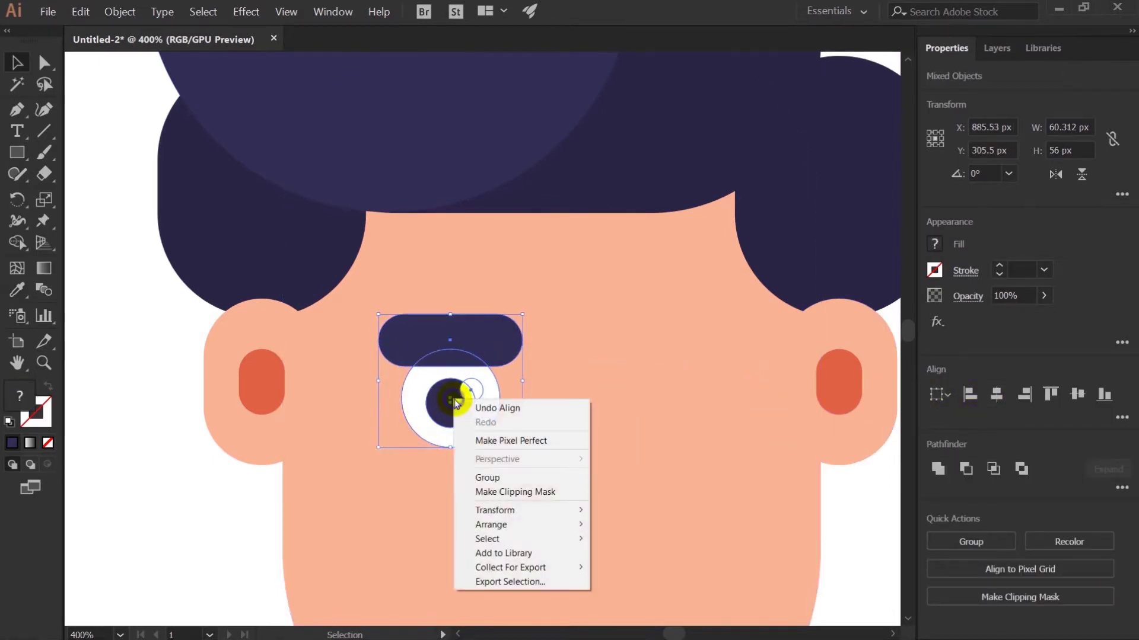
click(478, 474)
Step: Move the grouped eye and eyebrow outward on the face and scale them down to about 53 by 49 px
drag(462, 424, 434, 423)
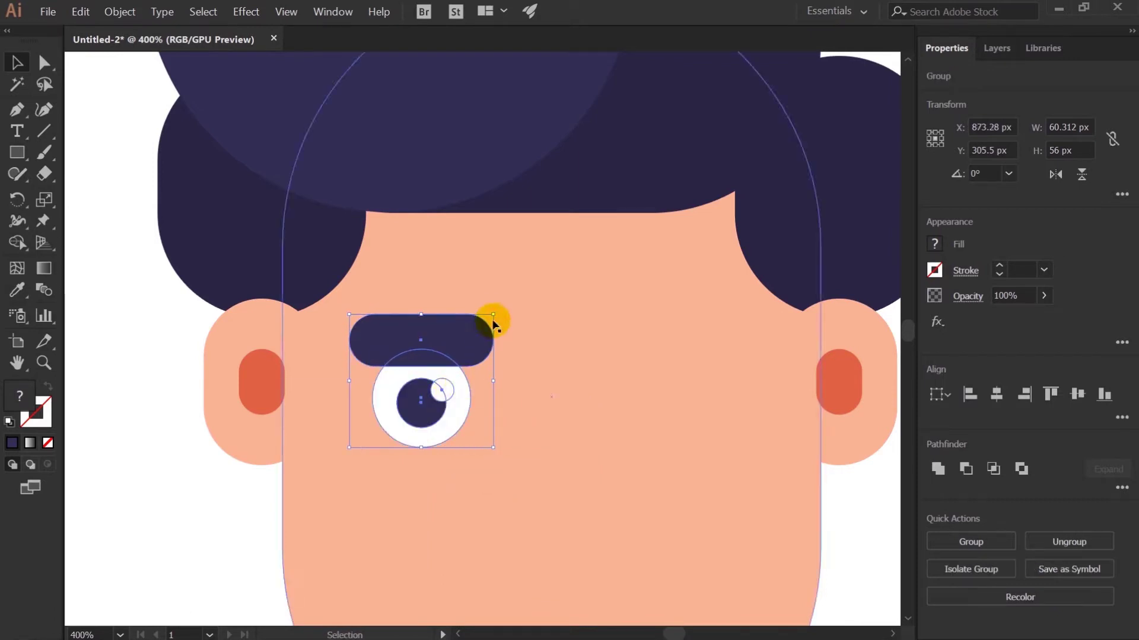
drag(492, 316, 487, 324)
drag(539, 404, 440, 275)
Step: Move both ears down by 3 px
click(175, 254)
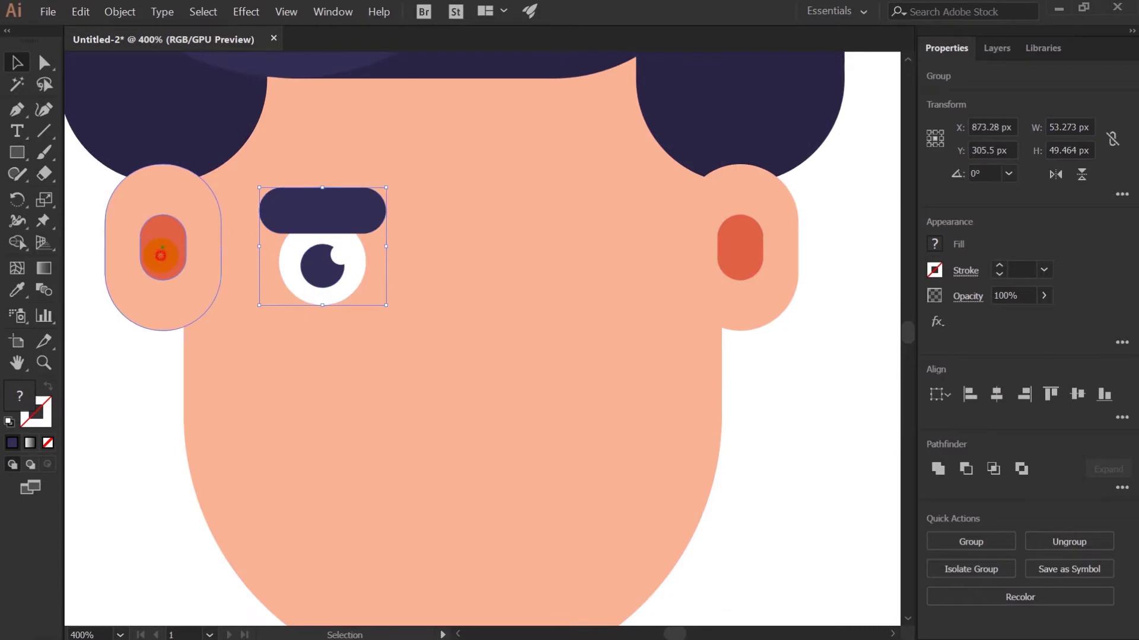
shift+click(766, 307)
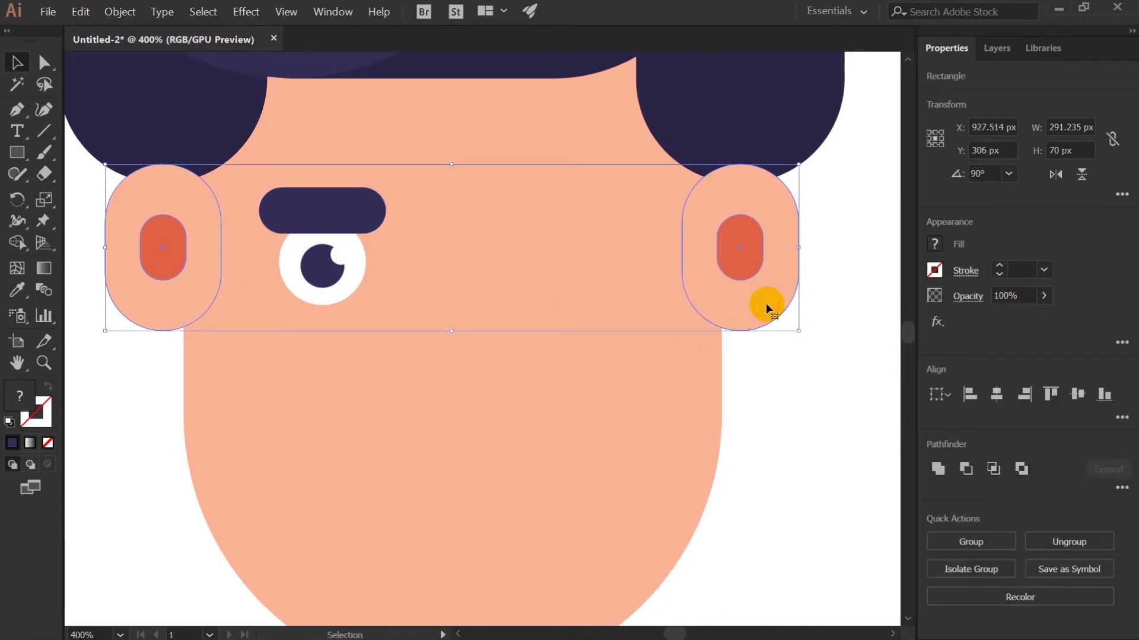
key(Down)
key(Down)
key(Down)
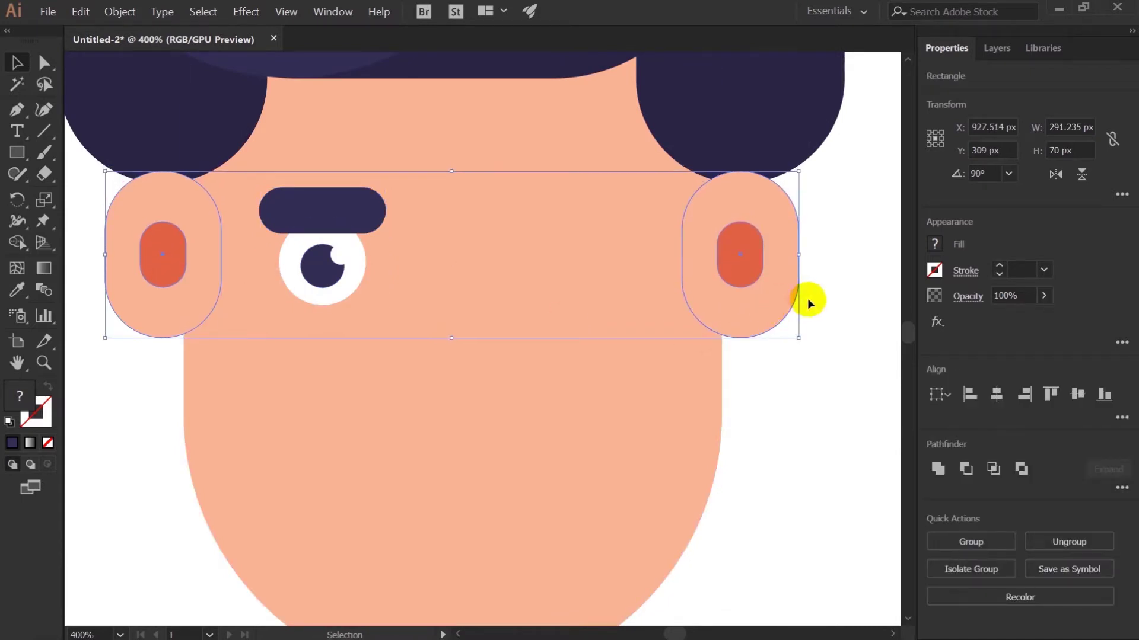
click(808, 299)
Step: Duplicate the eye and eyebrow group onto the other side of the face and reflect the copy across the vertical axis
drag(338, 276, 589, 274)
right_click(586, 271)
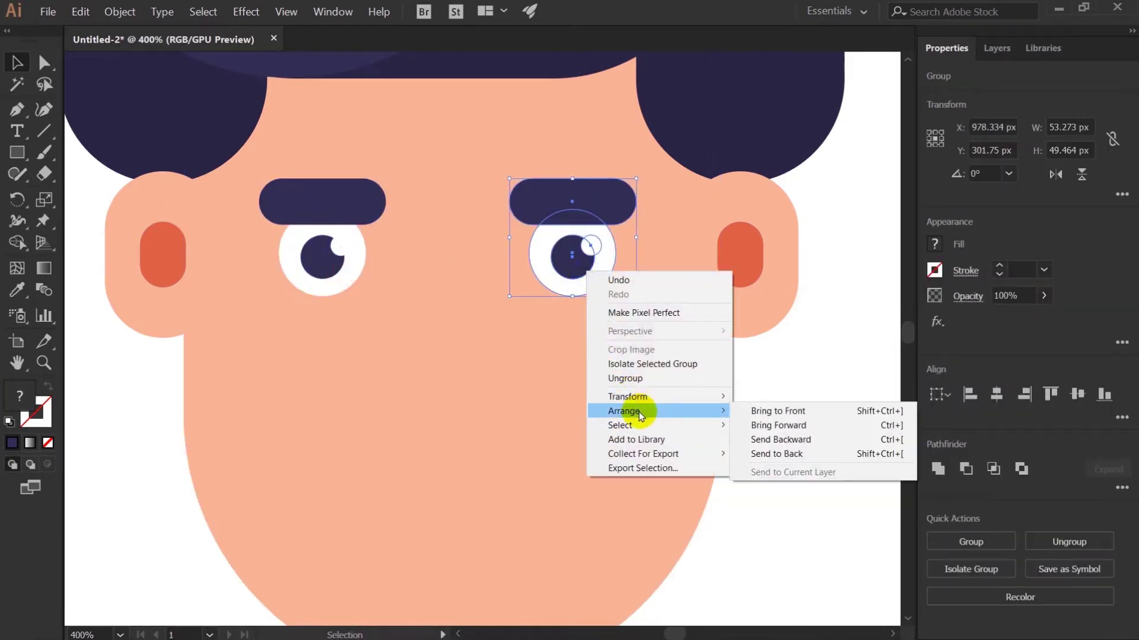
mouse_move(722, 404)
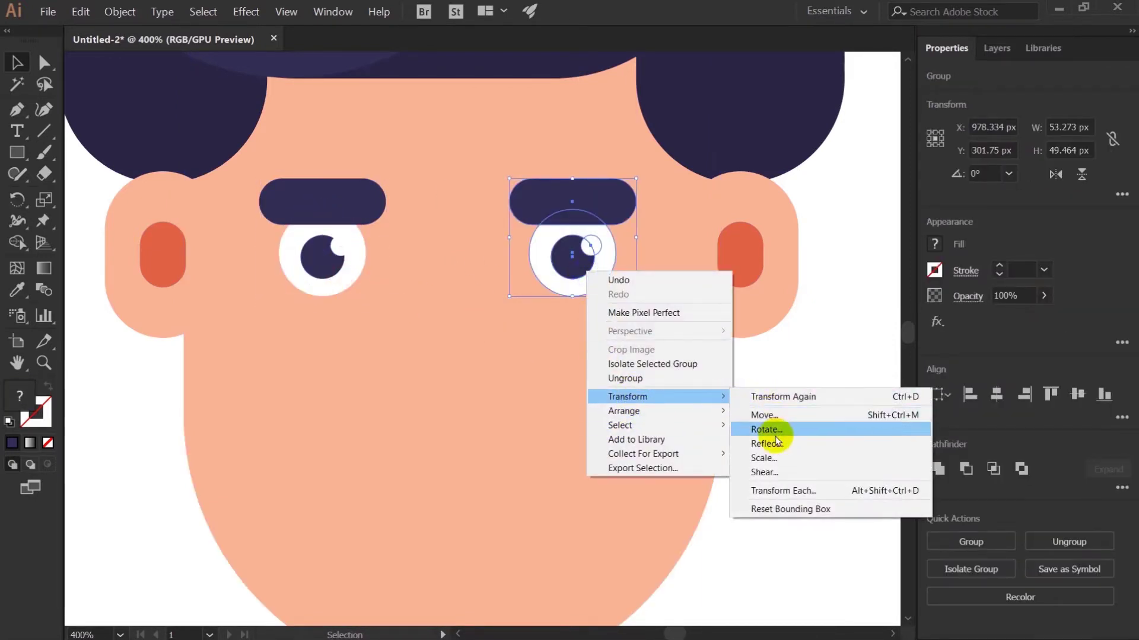
click(777, 442)
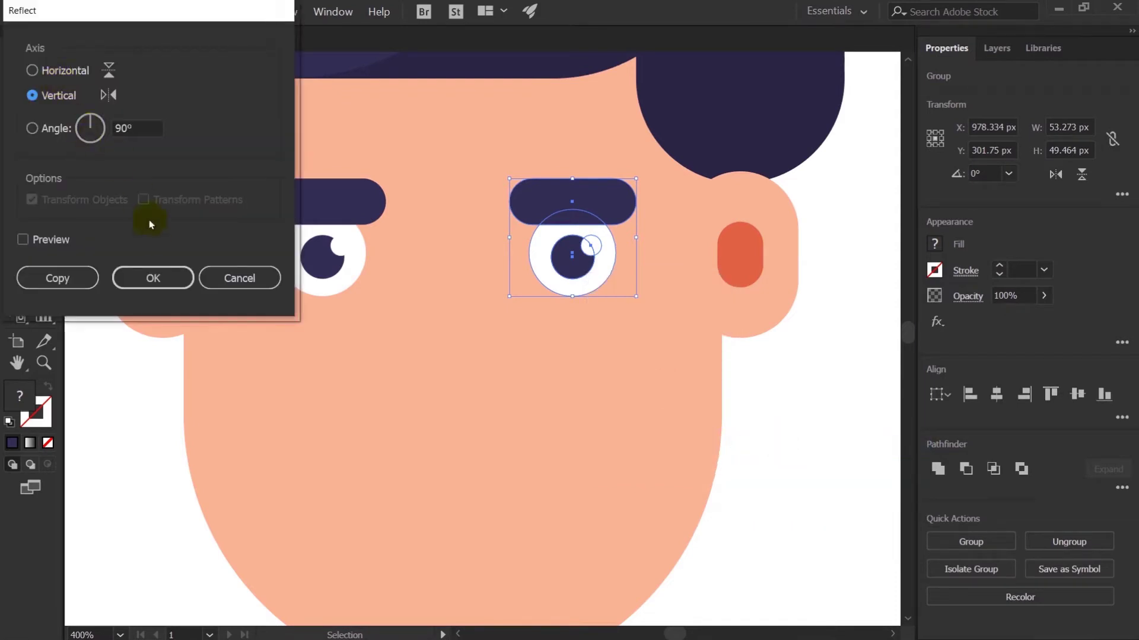
click(155, 273)
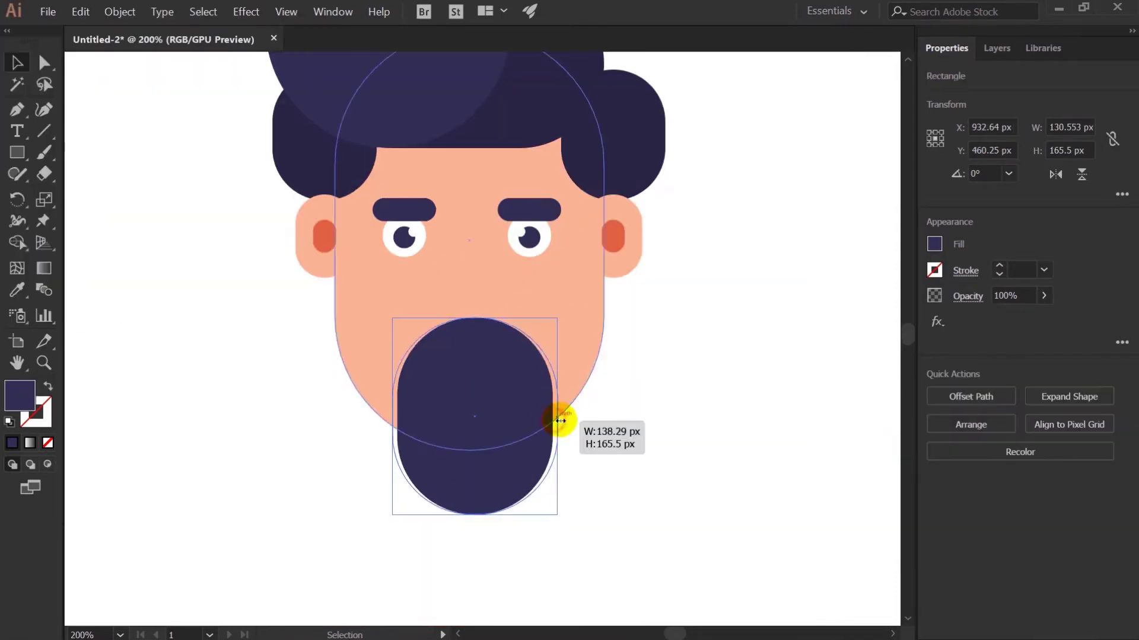
drag(557, 425, 475, 476)
click(453, 279)
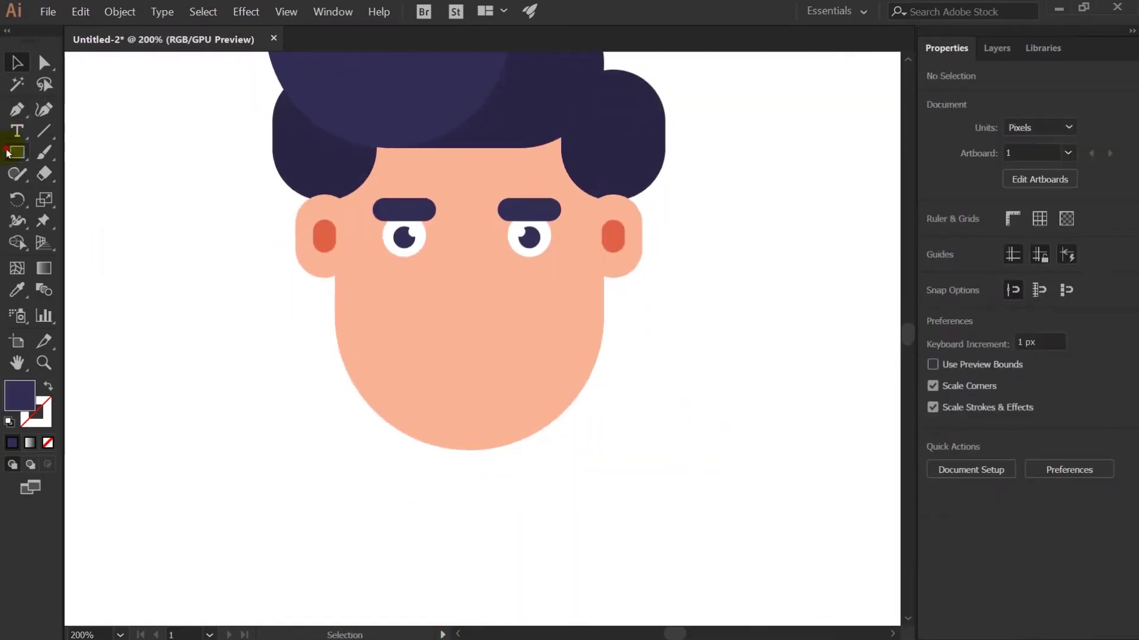
Step: Draw a navy rectangle with fully rounded corners over the chin as the beard
drag(8, 153, 89, 153)
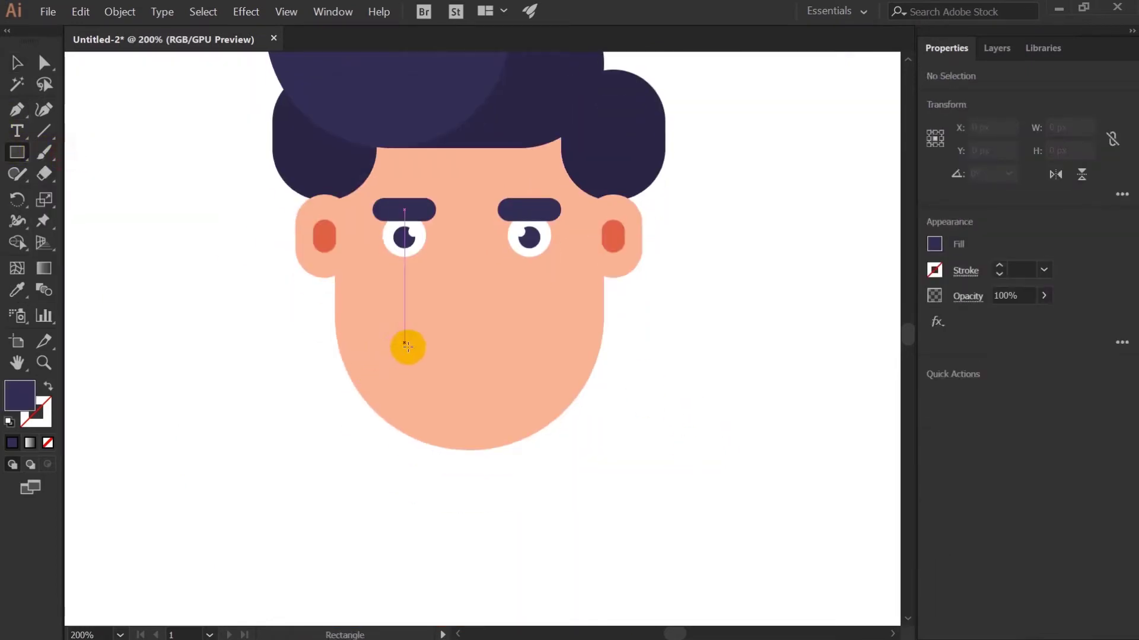
drag(405, 327, 546, 506)
key(a)
drag(537, 338, 508, 474)
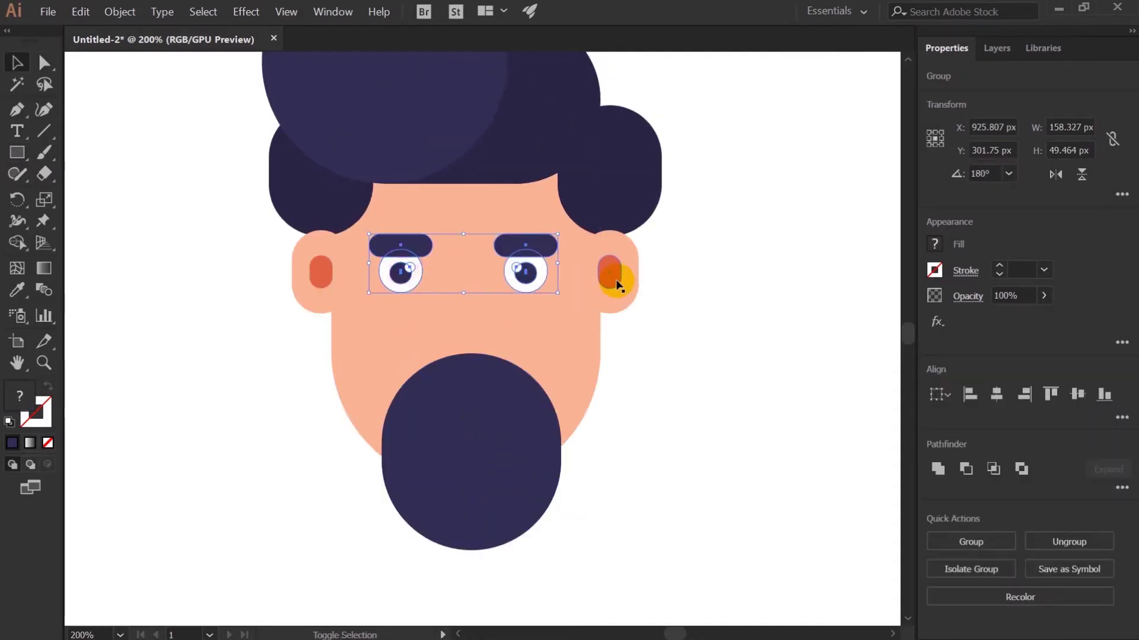
Step: Group the two eyes together and the two ears together
right_click(523, 273)
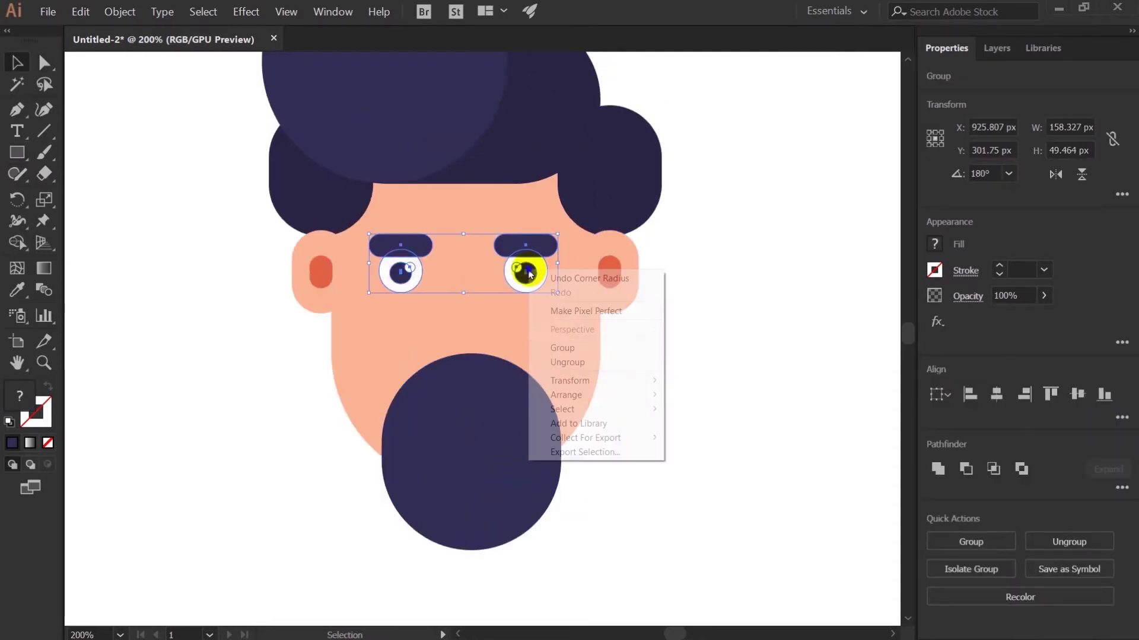
click(554, 347)
click(623, 294)
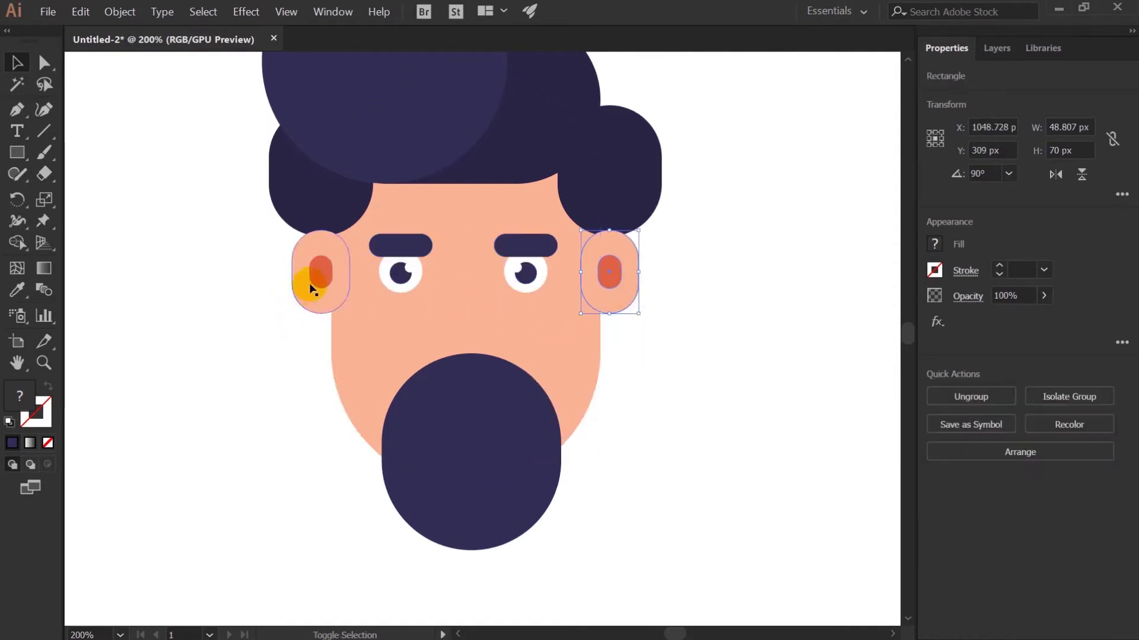
shift+click(310, 282)
right_click(309, 283)
click(330, 362)
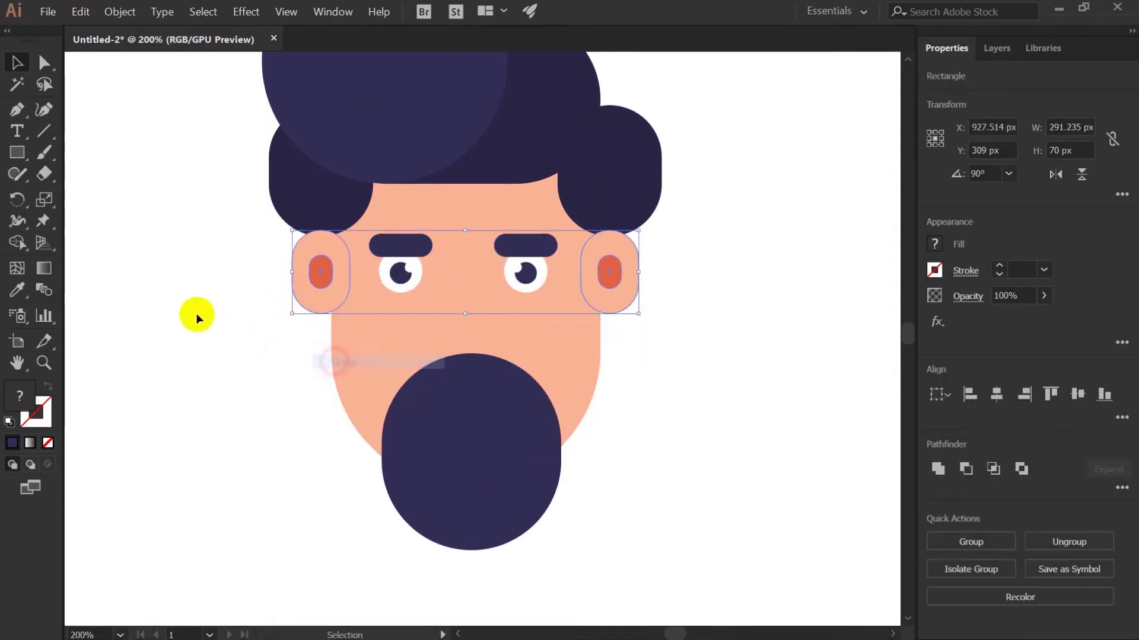
click(192, 310)
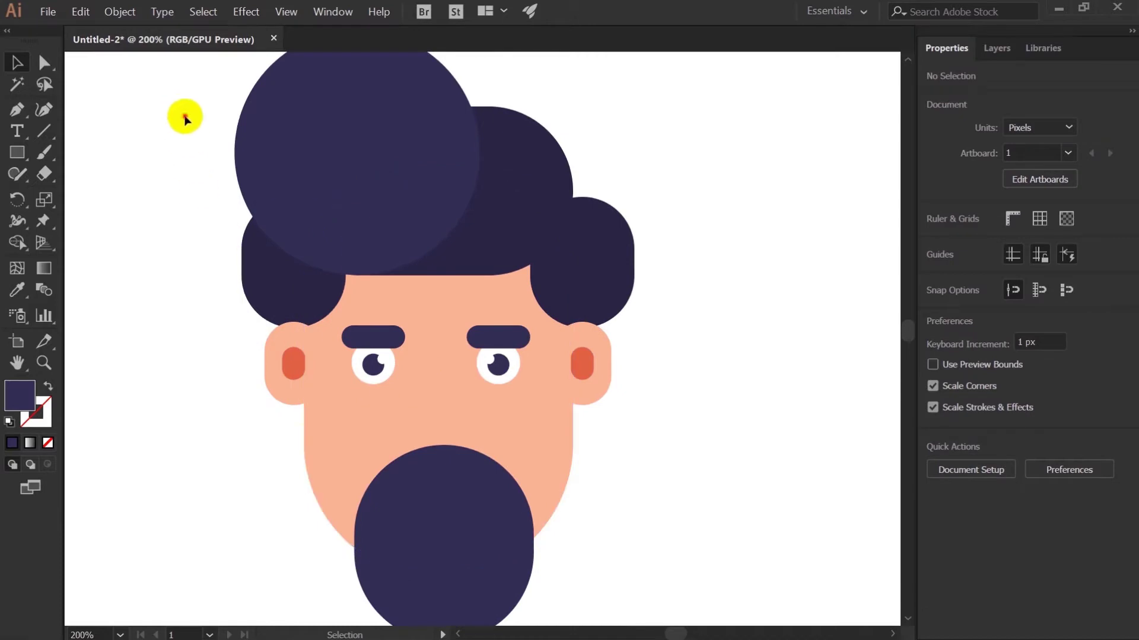
Step: Group the face shape with all the hair shapes
drag(637, 272, 637, 273)
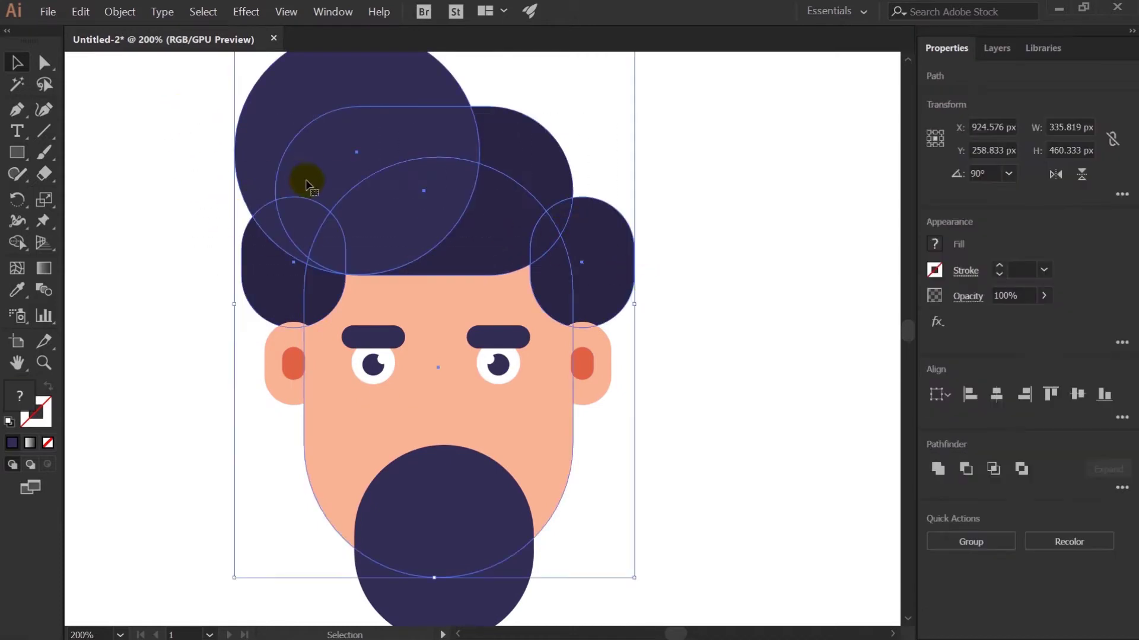
right_click(376, 185)
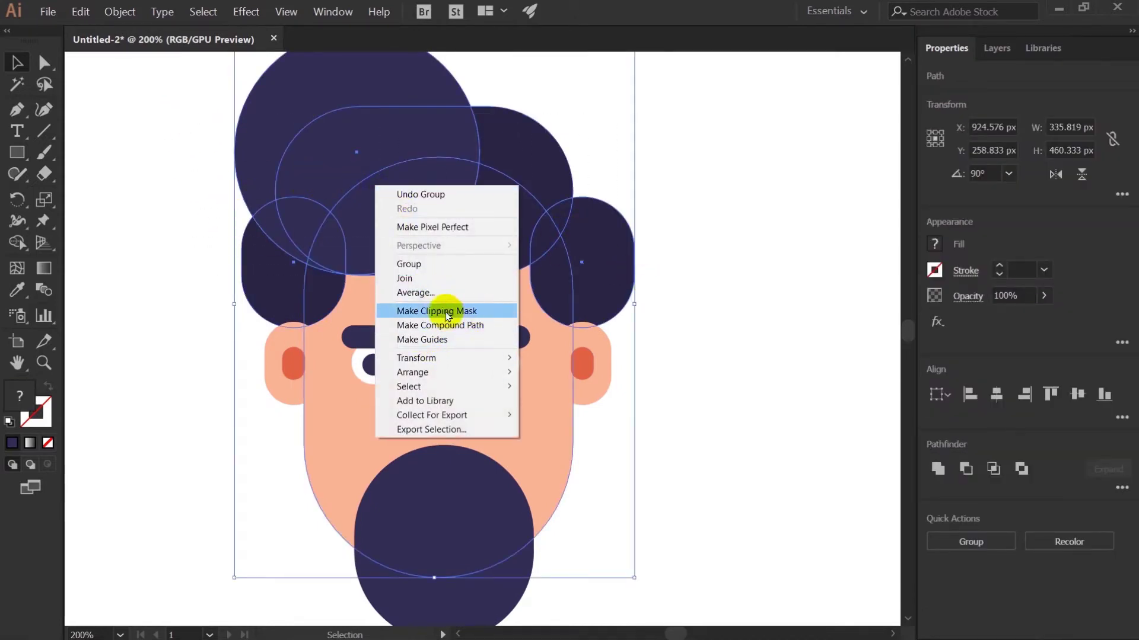
click(414, 264)
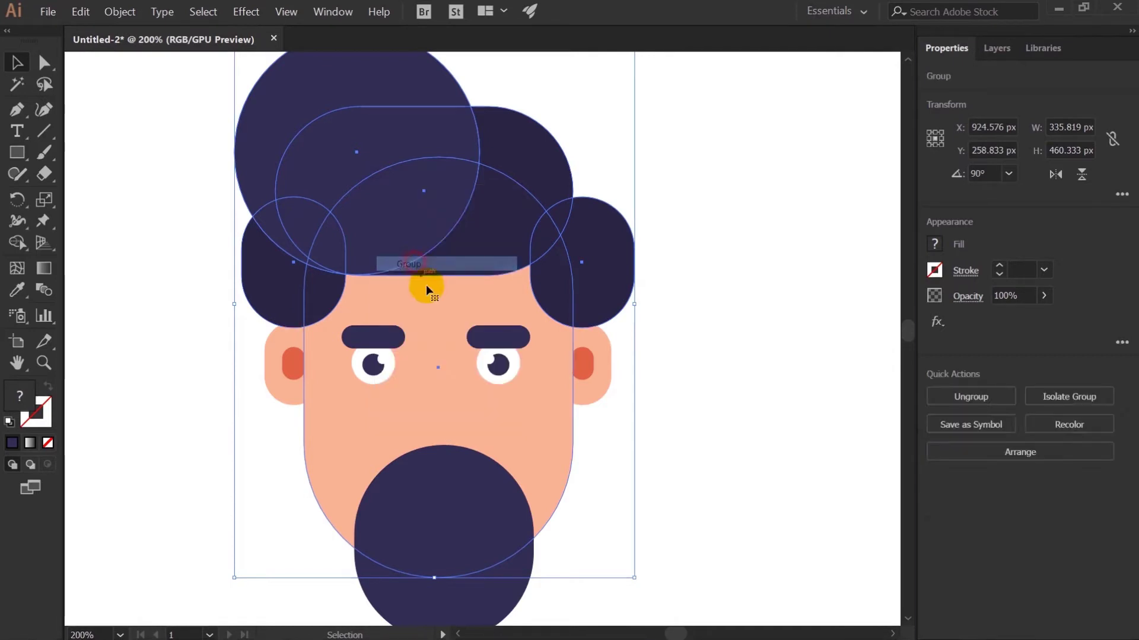
Step: Centre the head, ears, eyes and beard horizontally on one another
drag(172, 184, 592, 546)
click(994, 395)
click(727, 389)
drag(731, 399, 718, 365)
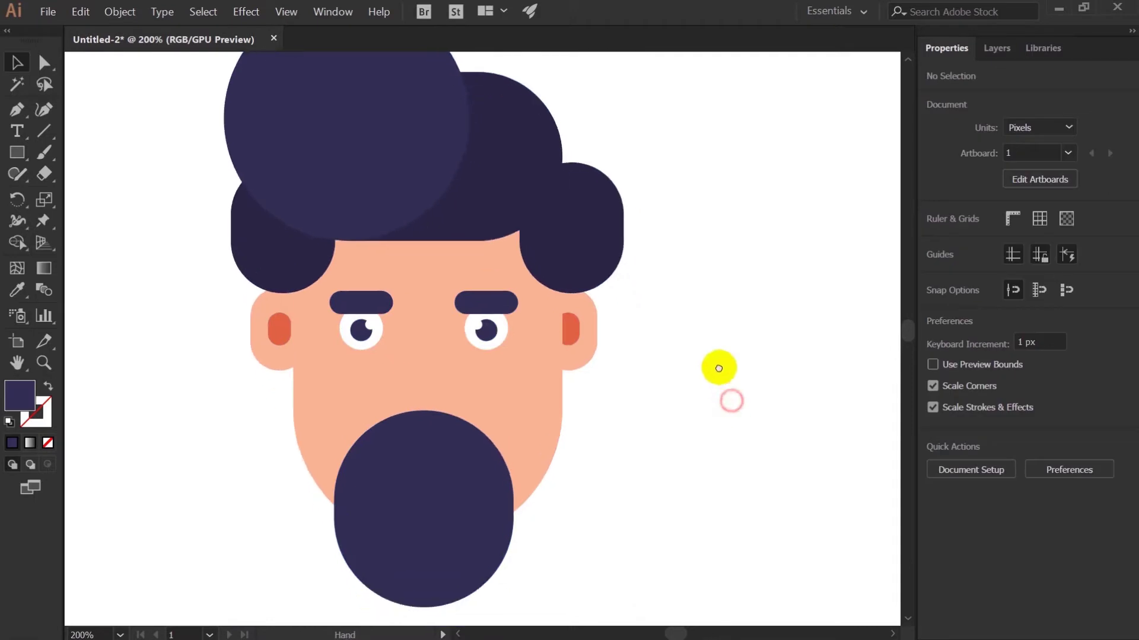
Step: Bring the grouped ears in front of the face
click(274, 329)
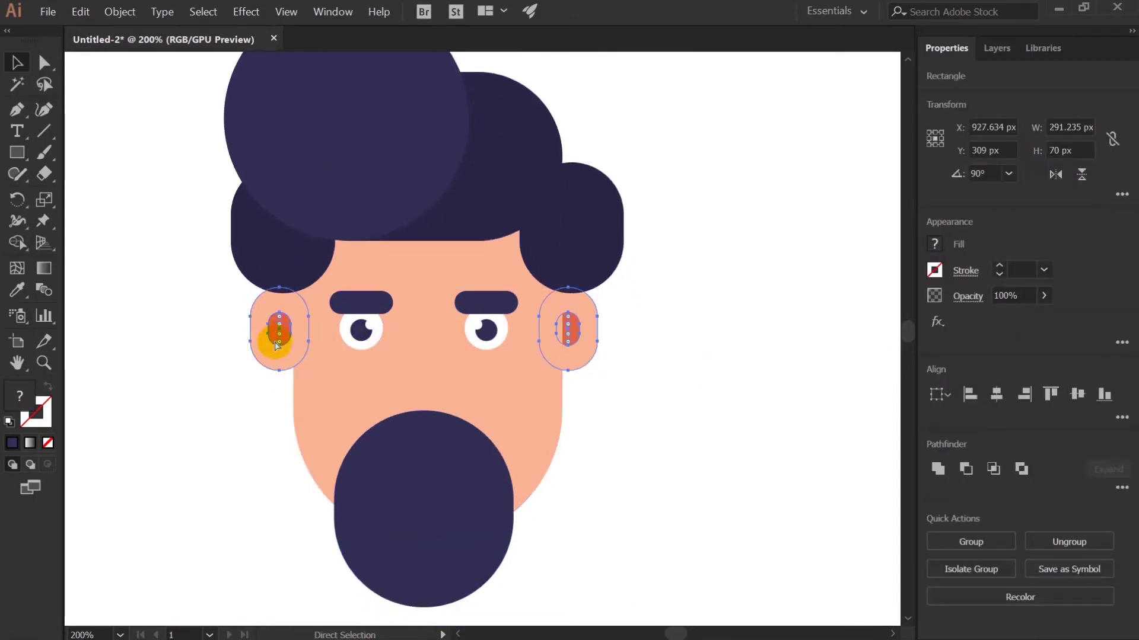
key(v)
click(727, 318)
drag(727, 318, 725, 307)
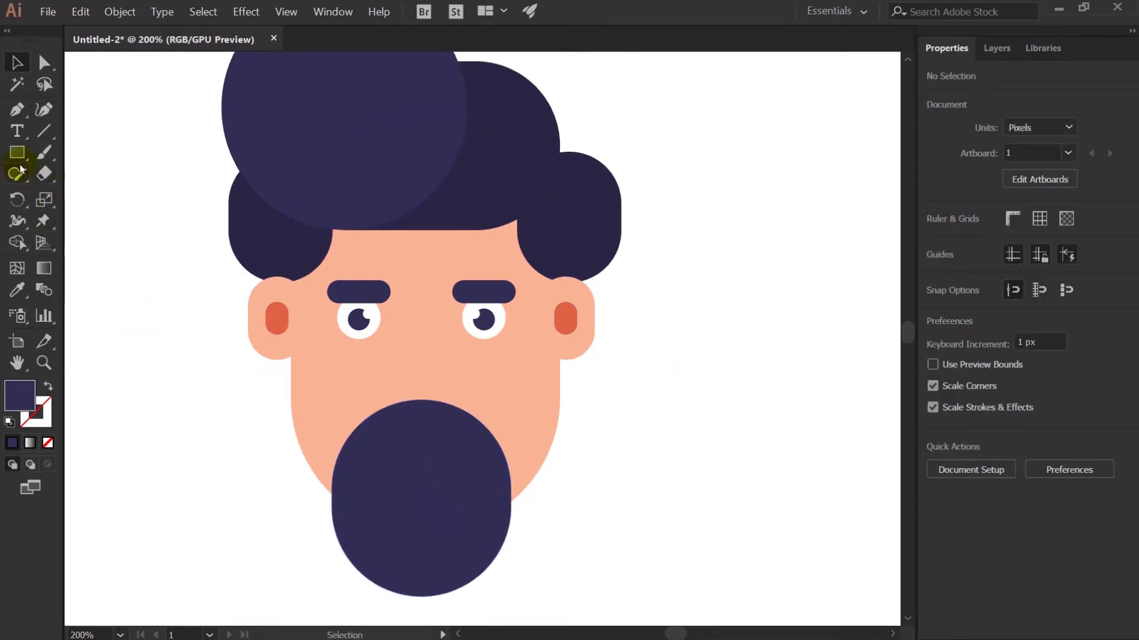
Step: Draw a nose about 54 by 77 px with fully rounded corners above the beard, coloured with the inner ear's orange-red
drag(397, 350, 462, 440)
key(a)
drag(453, 358, 451, 465)
key(i)
click(564, 325)
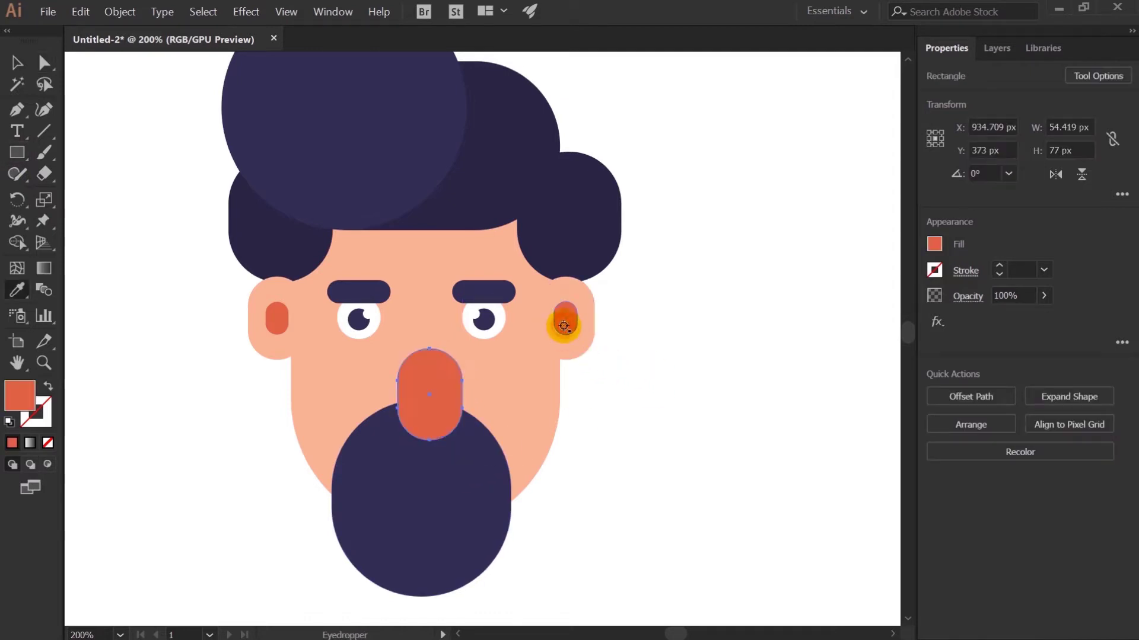
Step: Centre the nose horizontally with all the other parts of the head
key(v)
drag(683, 112, 378, 474)
click(996, 395)
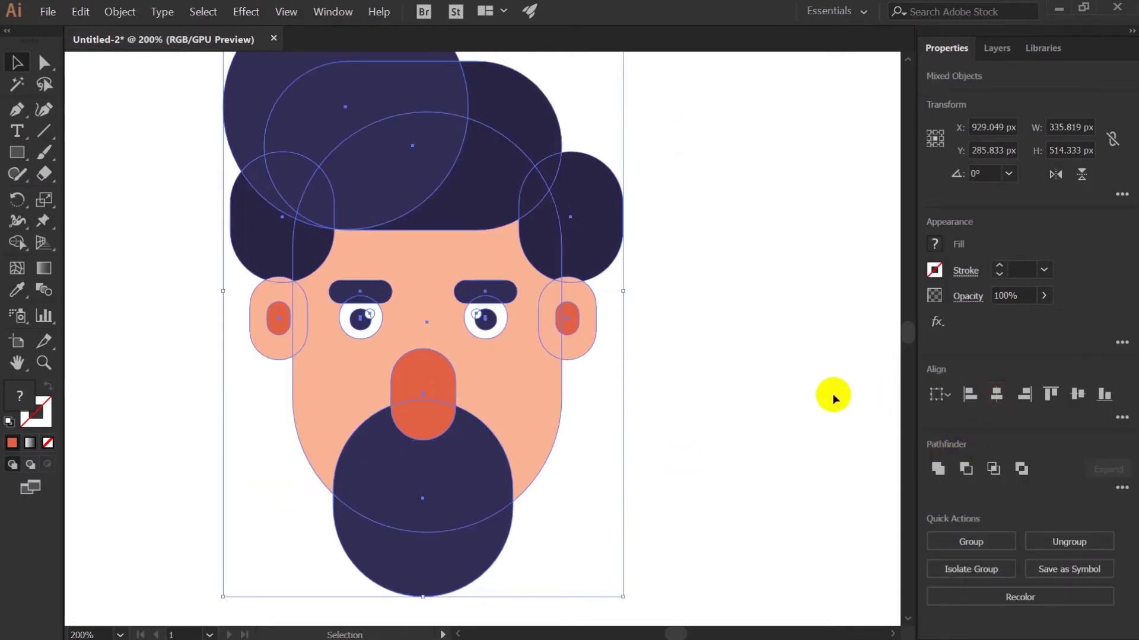
click(735, 396)
Step: Widen the nose to about 62 px with fully rounded corners and move it slightly up
key(ctrl+plus)
key(ctrl+plus)
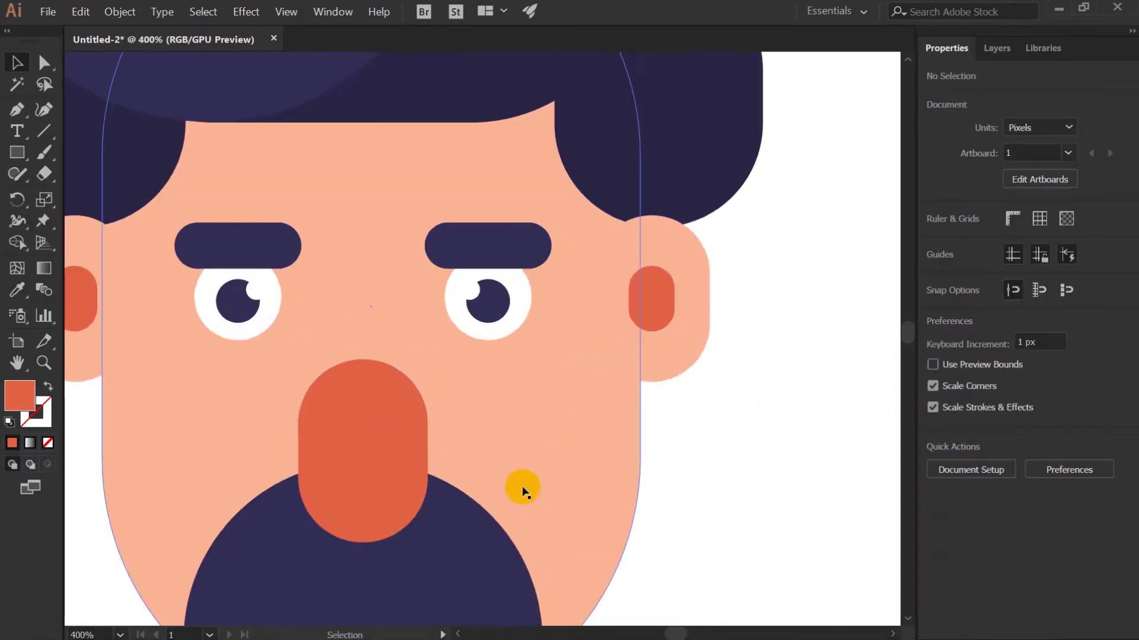
click(522, 404)
drag(521, 403, 531, 407)
key(a)
mouse_move(460, 383)
mouse_down()
mouse_move(464, 468)
mouse_move(522, 341)
mouse_move(455, 333)
mouse_move(468, 325)
mouse_up()
scroll(520, 481, down, 2)
Step: Draw a rectangle about 81 by 57 px in the middle of the beard, centred below the nose, as the mouth
click(18, 153)
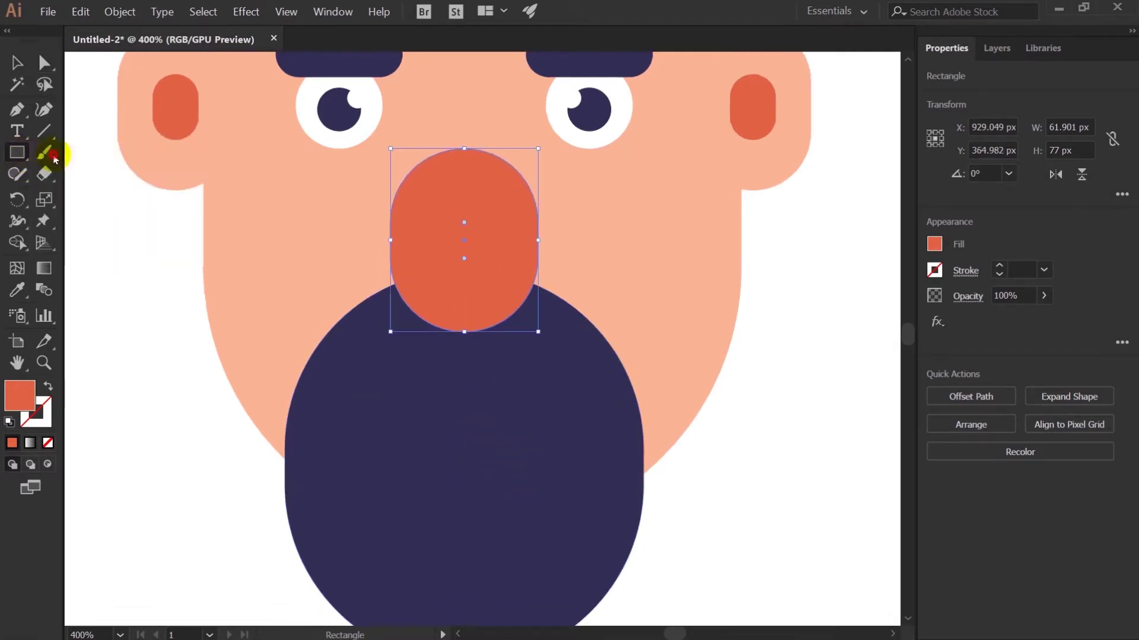
drag(369, 386, 560, 521)
key(a)
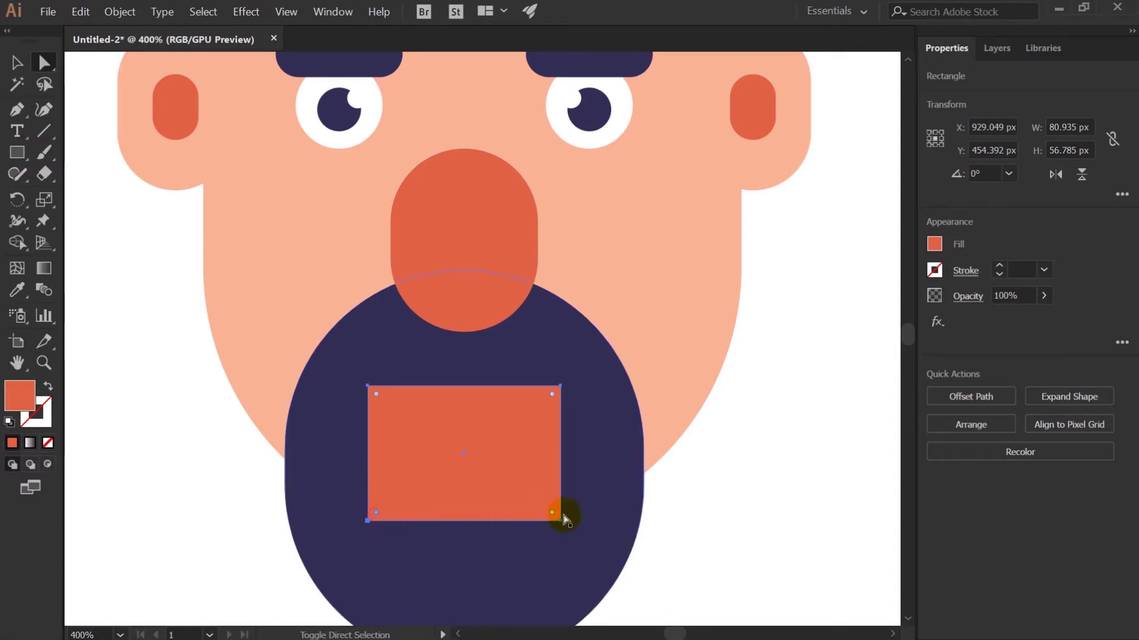
Step: Round the mouth's bottom corners fully into a half circle and its top corners slightly
drag(552, 512, 540, 416)
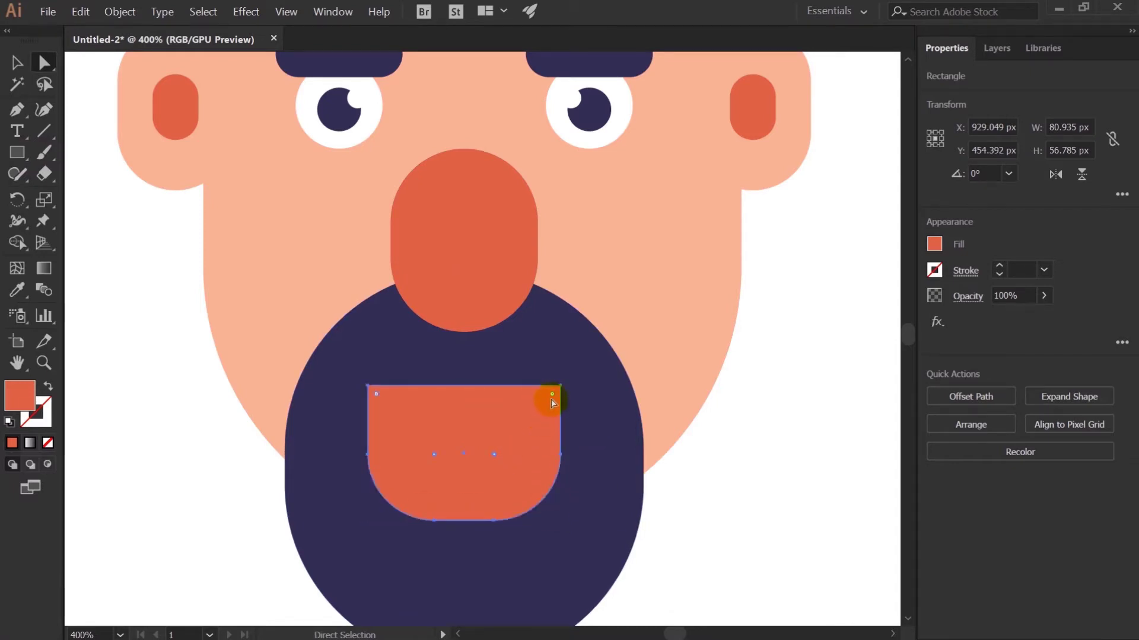
drag(378, 398, 390, 432)
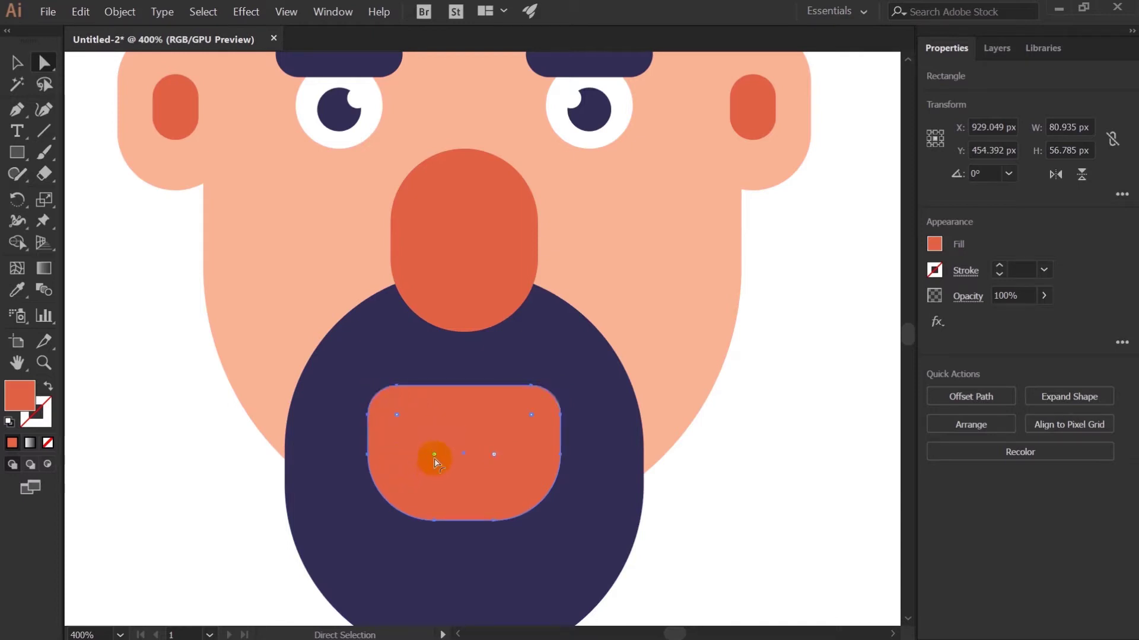
drag(497, 461, 488, 385)
key(v)
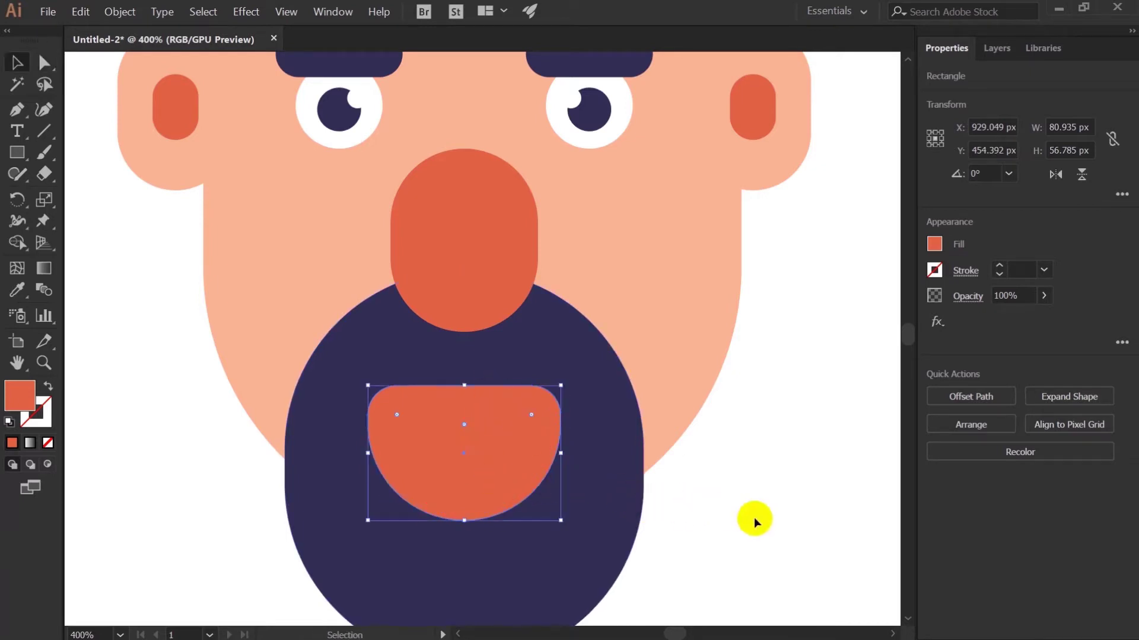
click(753, 517)
Step: Fill the mouth shape with a dark crimson
click(472, 450)
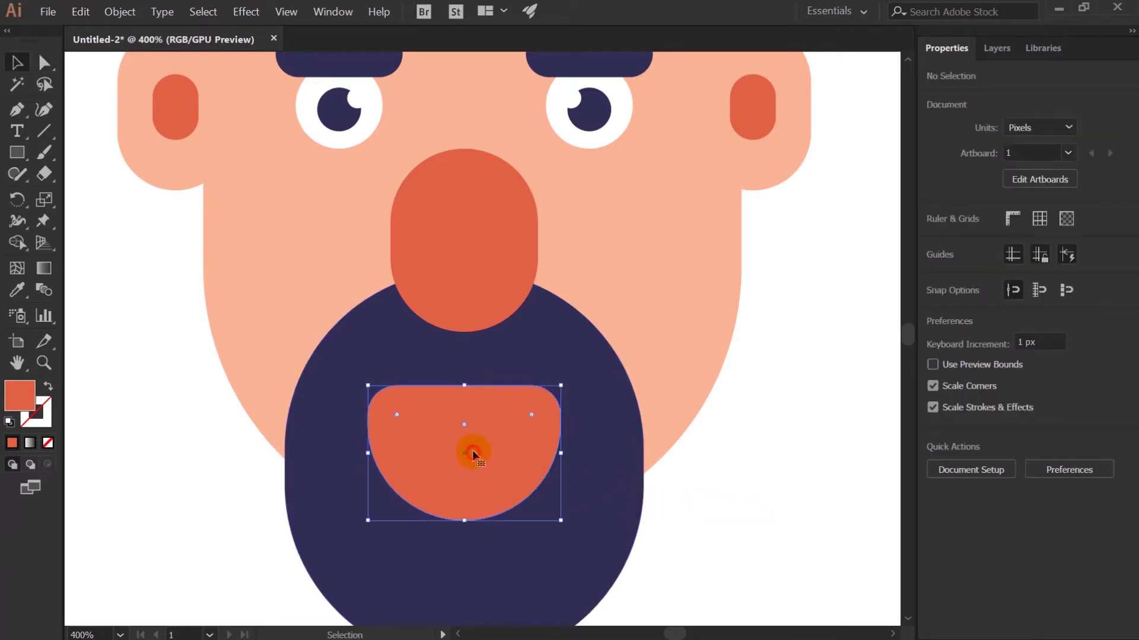
double_click(21, 398)
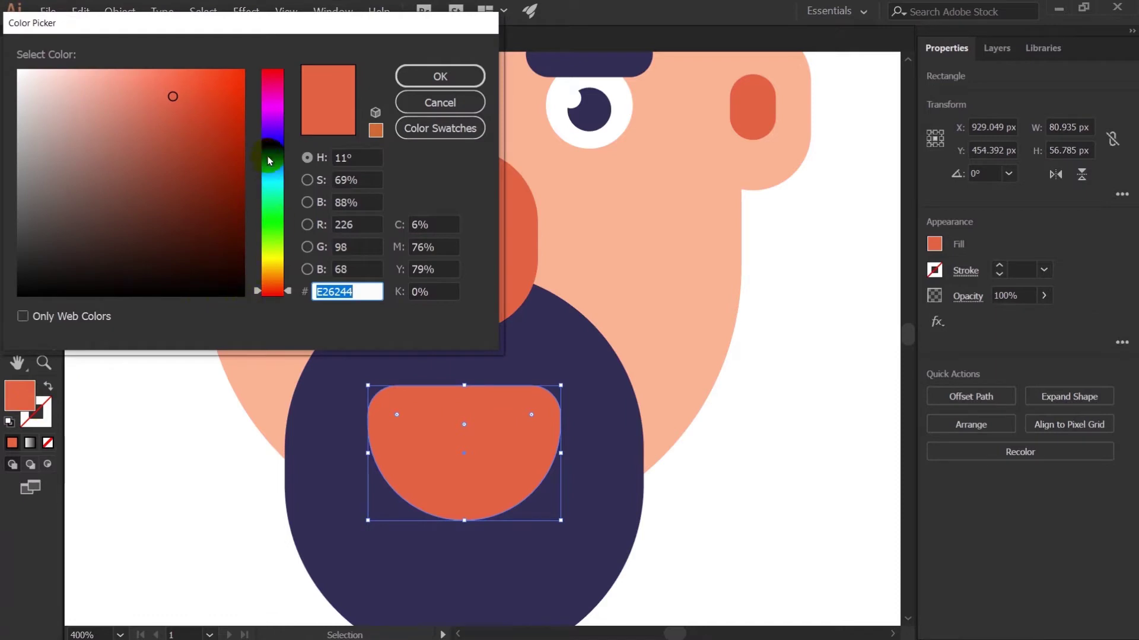
click(268, 85)
click(159, 182)
click(182, 155)
key(Return)
Step: Apply crimson 9E2B57 as the mouth's fill and copy the colour code of the nose's fill
drag(508, 338, 499, 350)
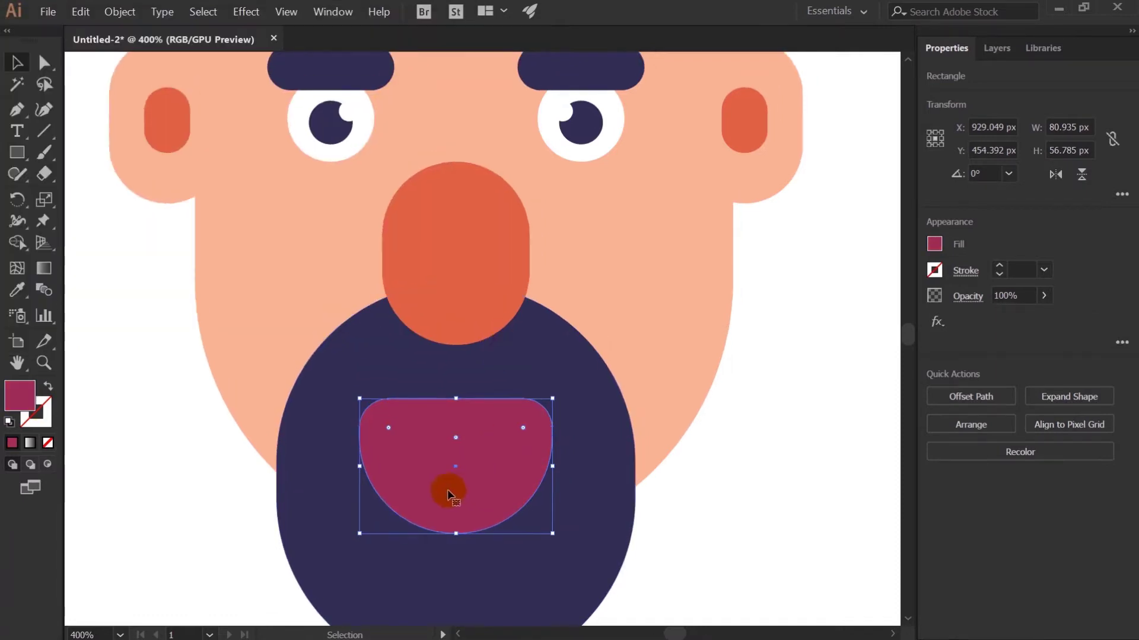
click(31, 423)
double_click(32, 422)
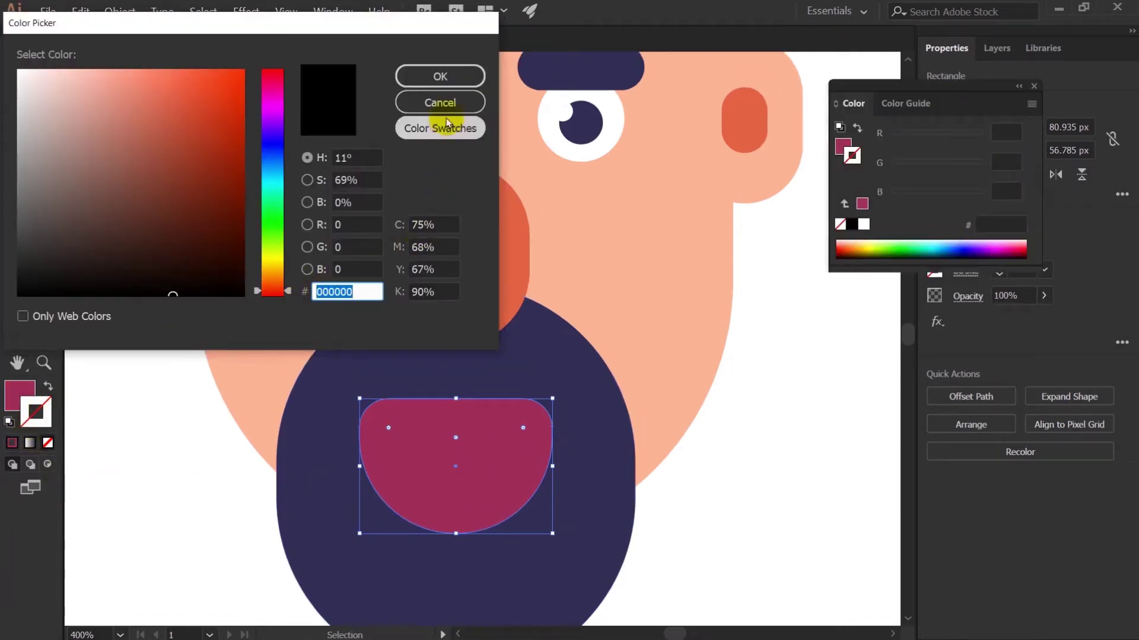
click(454, 102)
click(37, 415)
key(a)
click(454, 277)
double_click(13, 390)
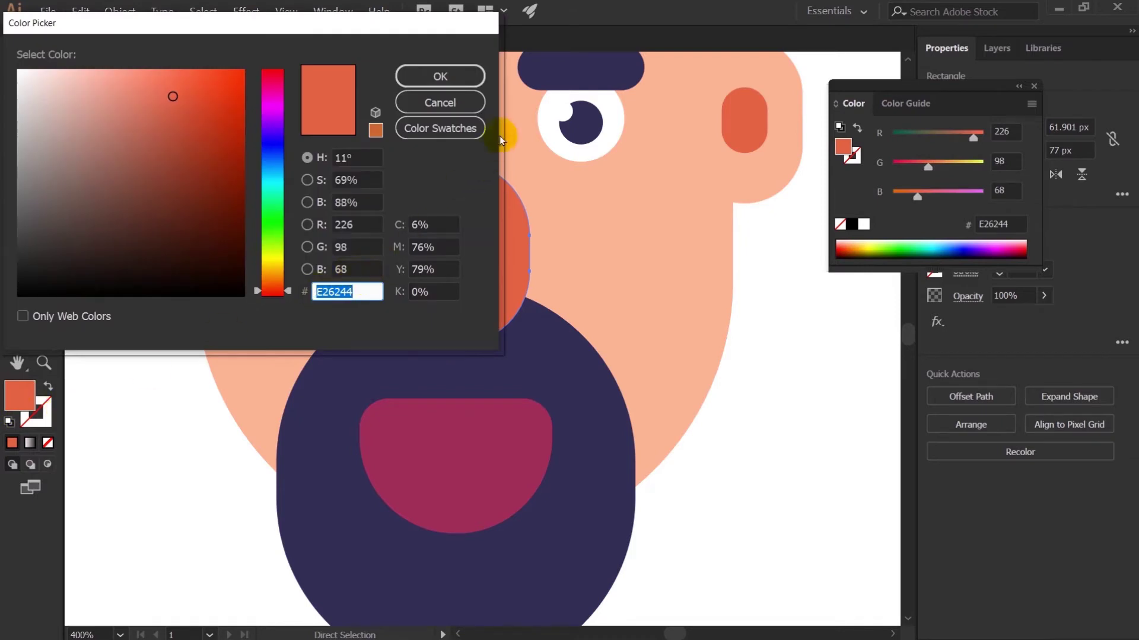
click(469, 102)
Step: Give the mouth an orange-red outline by setting its stroke colour to E26244
click(483, 437)
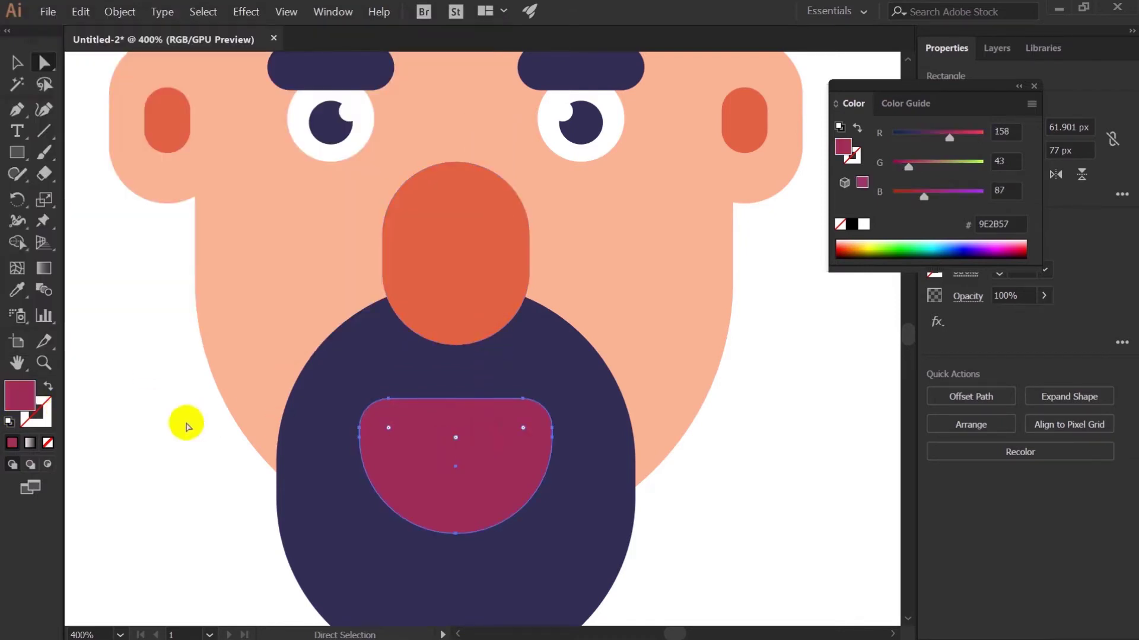
double_click(43, 419)
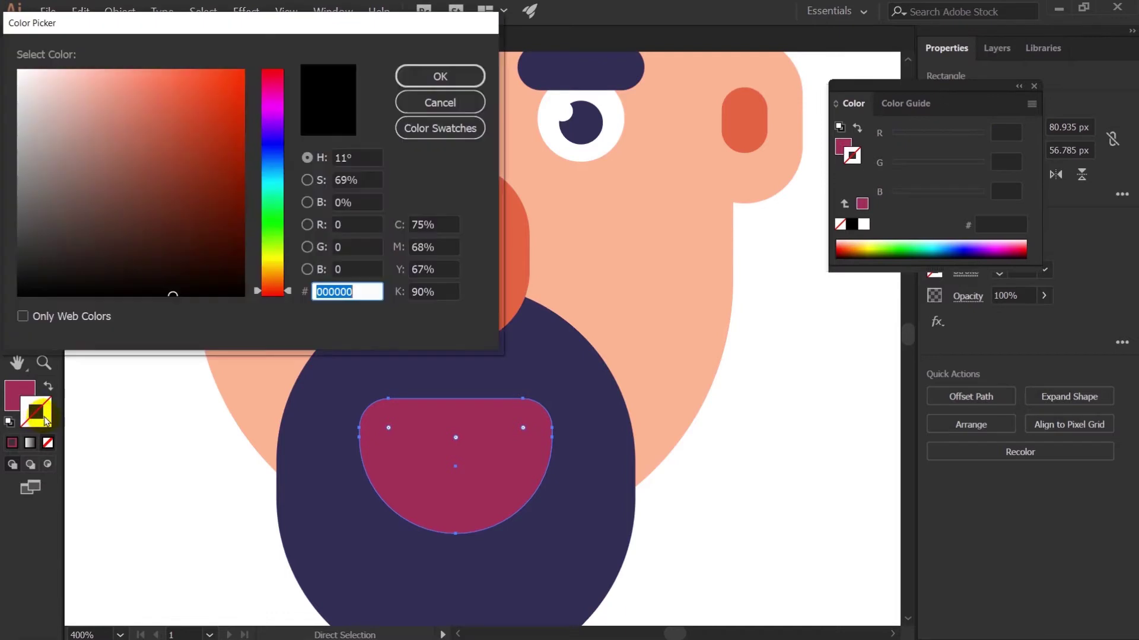
click(454, 75)
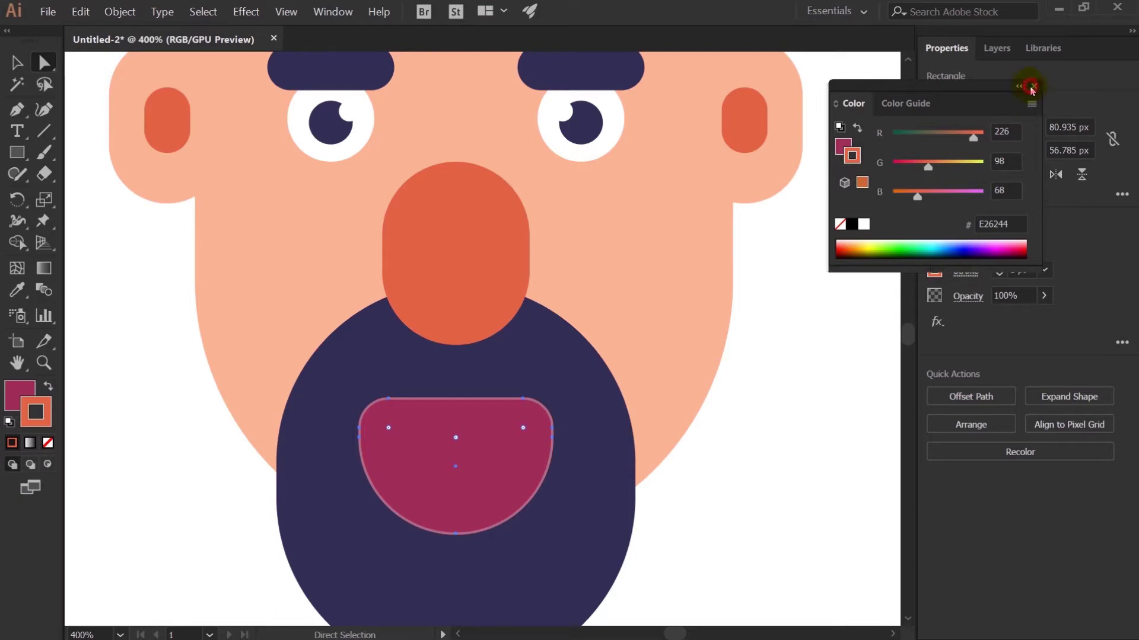
click(1032, 88)
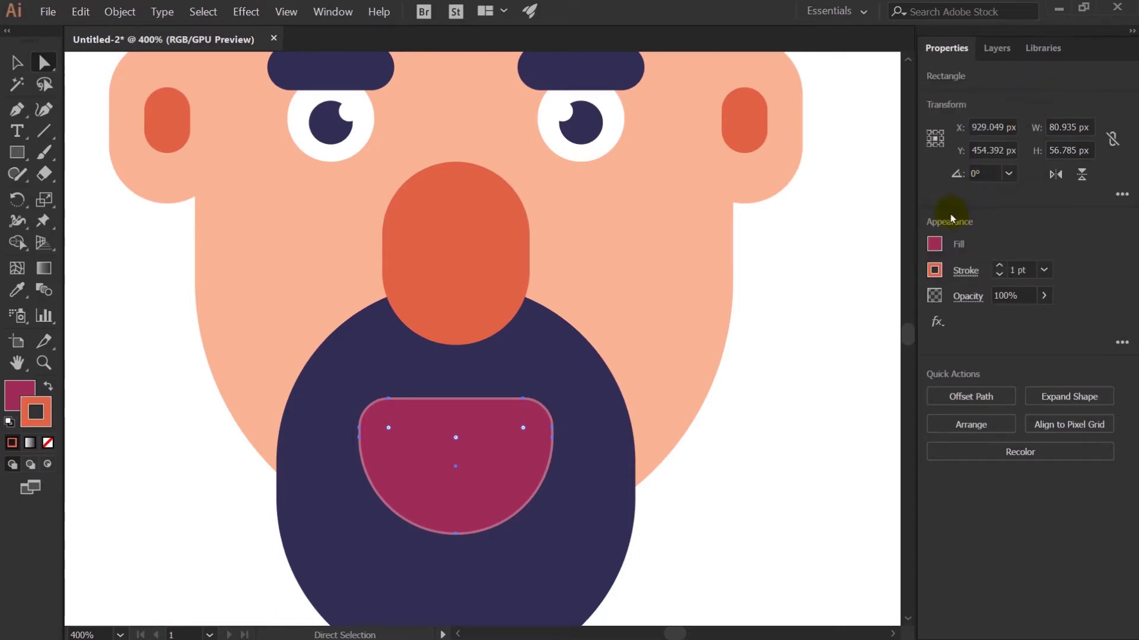
Step: Open the stroke settings, dock them beside the properties and show all their options
click(333, 12)
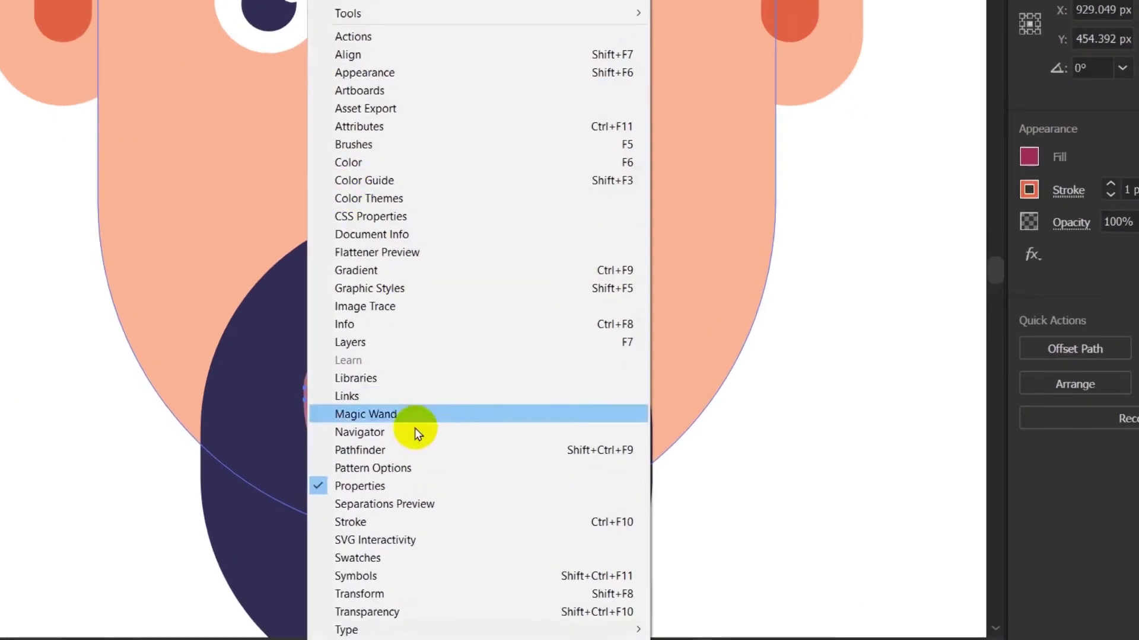
click(386, 522)
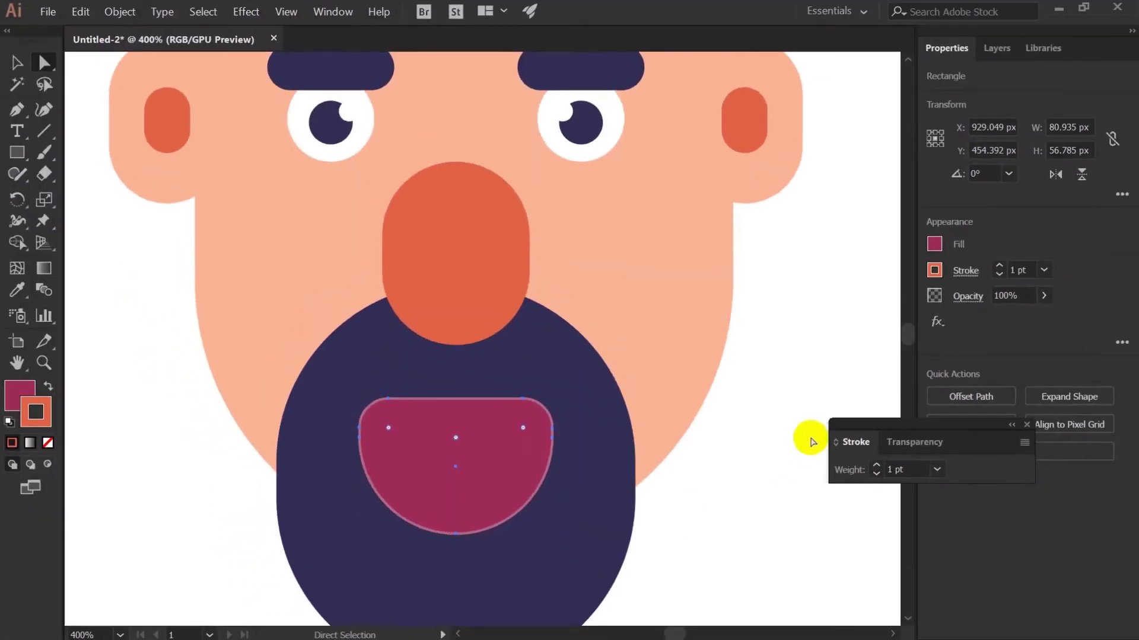
mouse_move(869, 413)
mouse_down()
mouse_move(950, 327)
mouse_move(941, 435)
mouse_move(959, 248)
mouse_move(1026, 93)
mouse_move(1068, 48)
mouse_up()
click(1109, 117)
click(1002, 117)
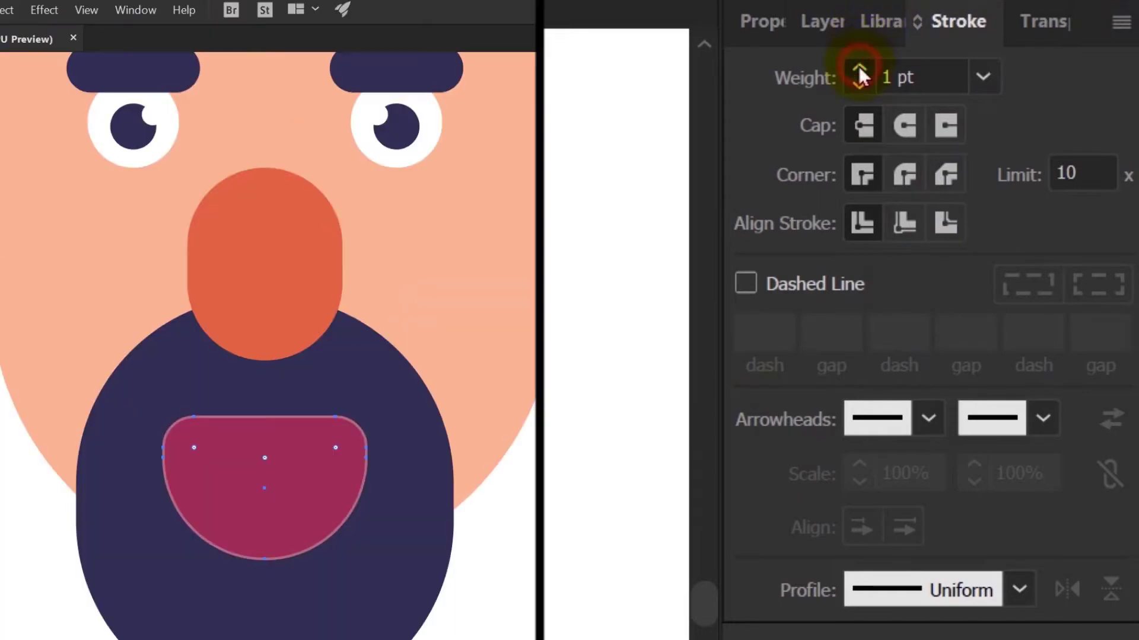
Step: Compare the mouth's stroke at 16, 10 and 17 pt with outside, centre and inside alignment
drag(859, 66, 859, 66)
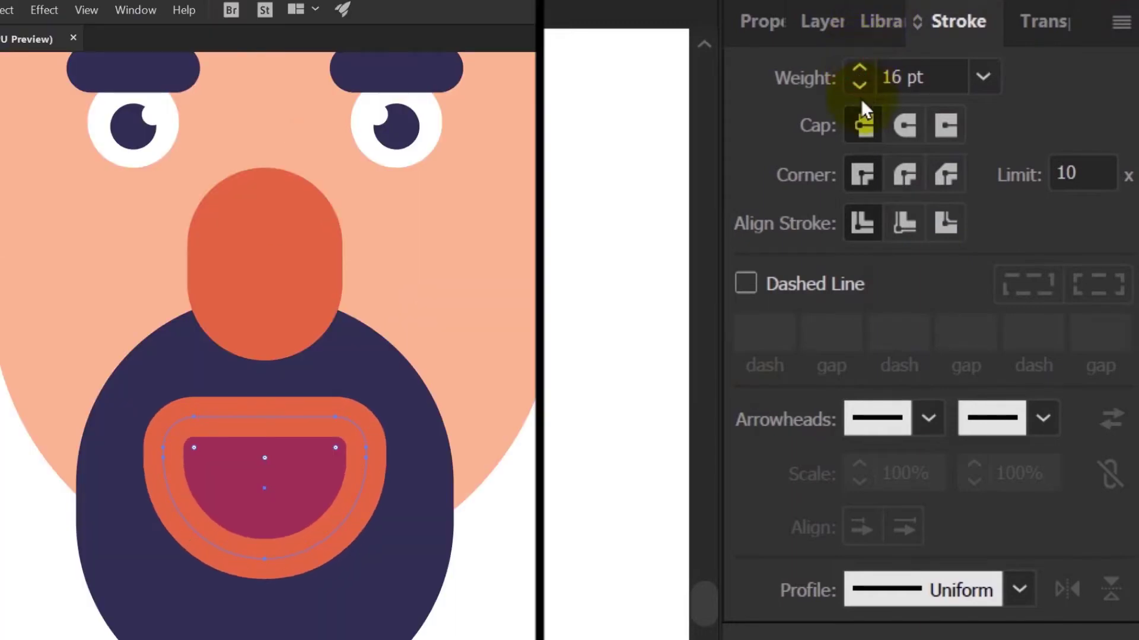
click(952, 225)
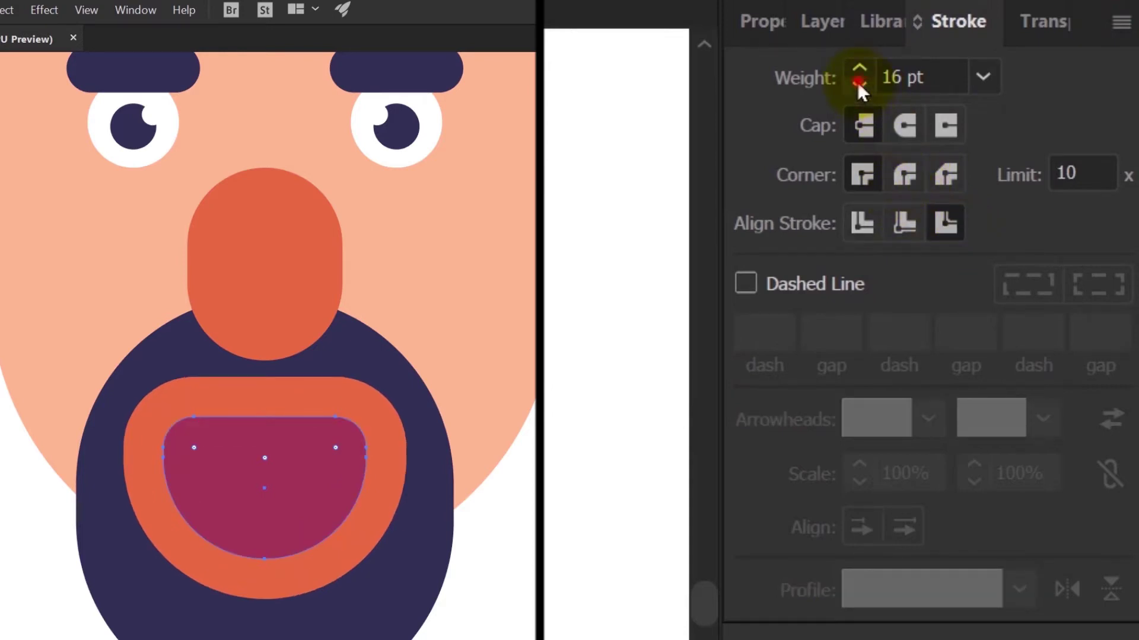
drag(859, 84, 859, 84)
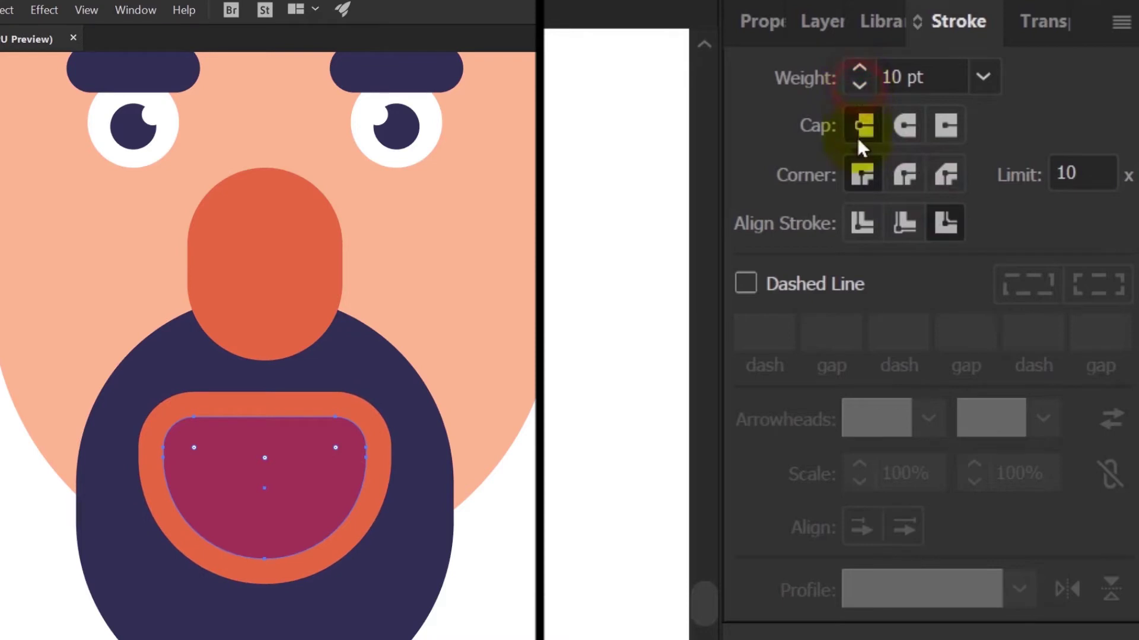
click(863, 226)
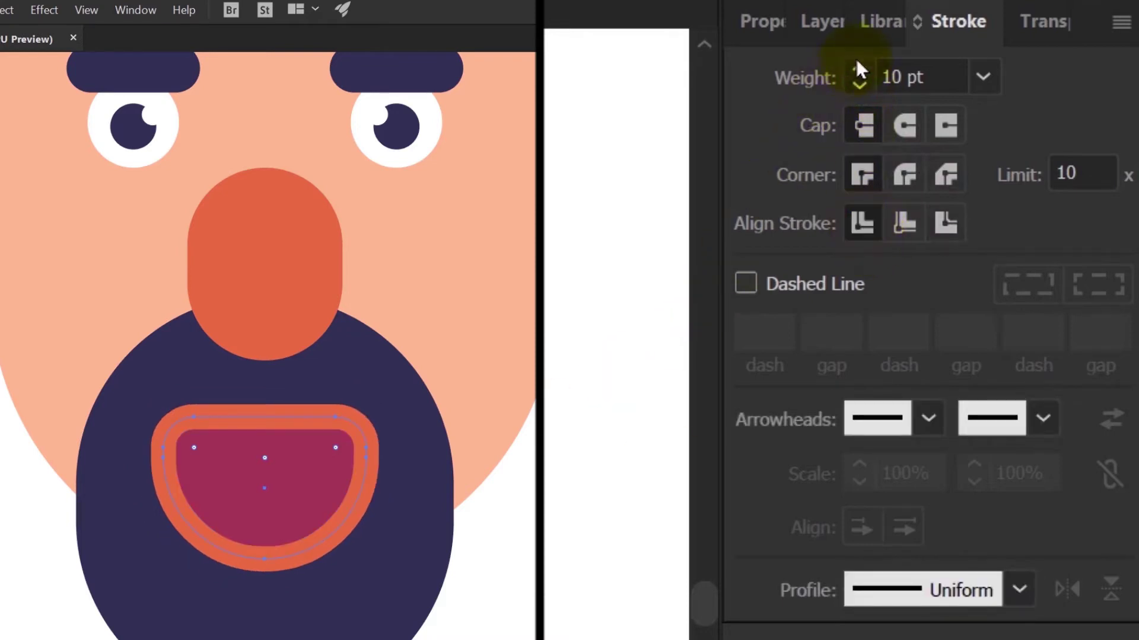
drag(859, 70, 860, 70)
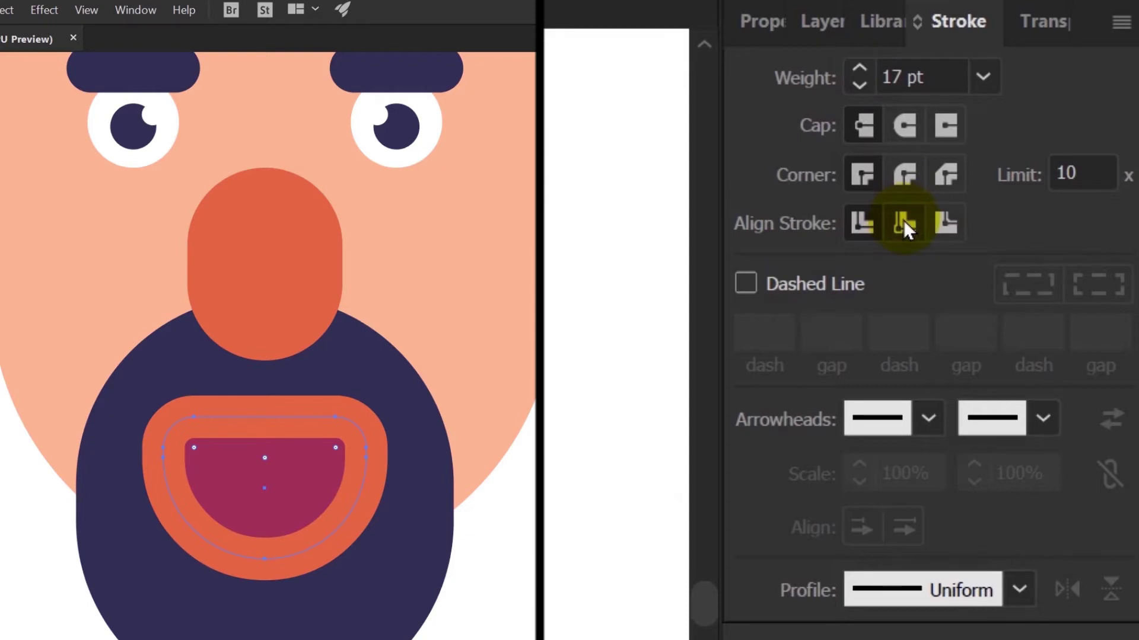
click(250, 514)
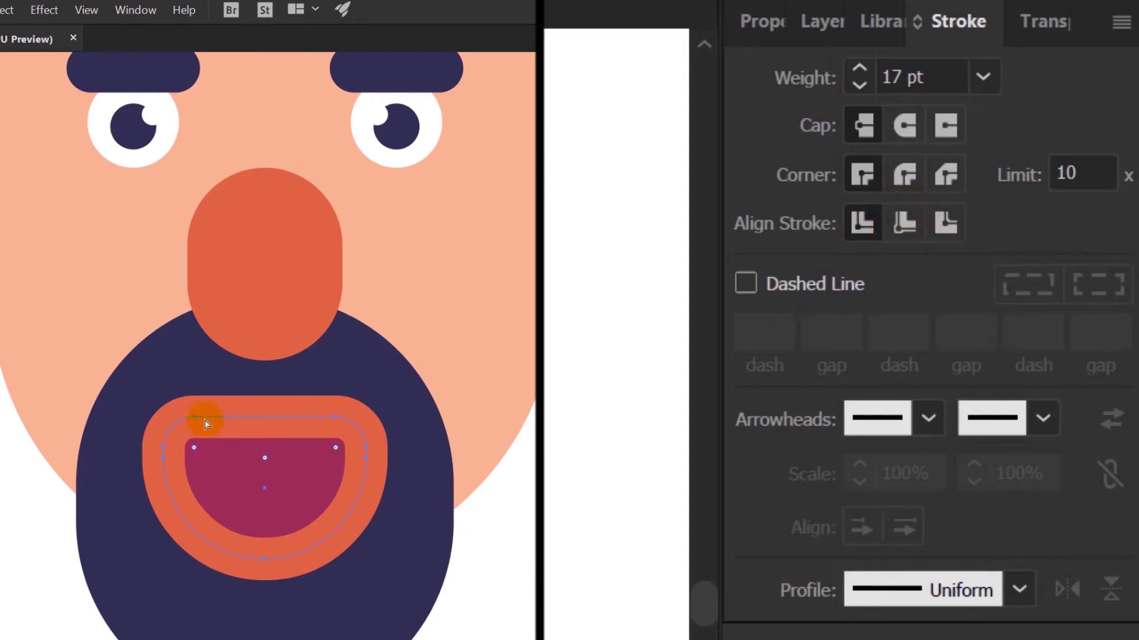
click(896, 224)
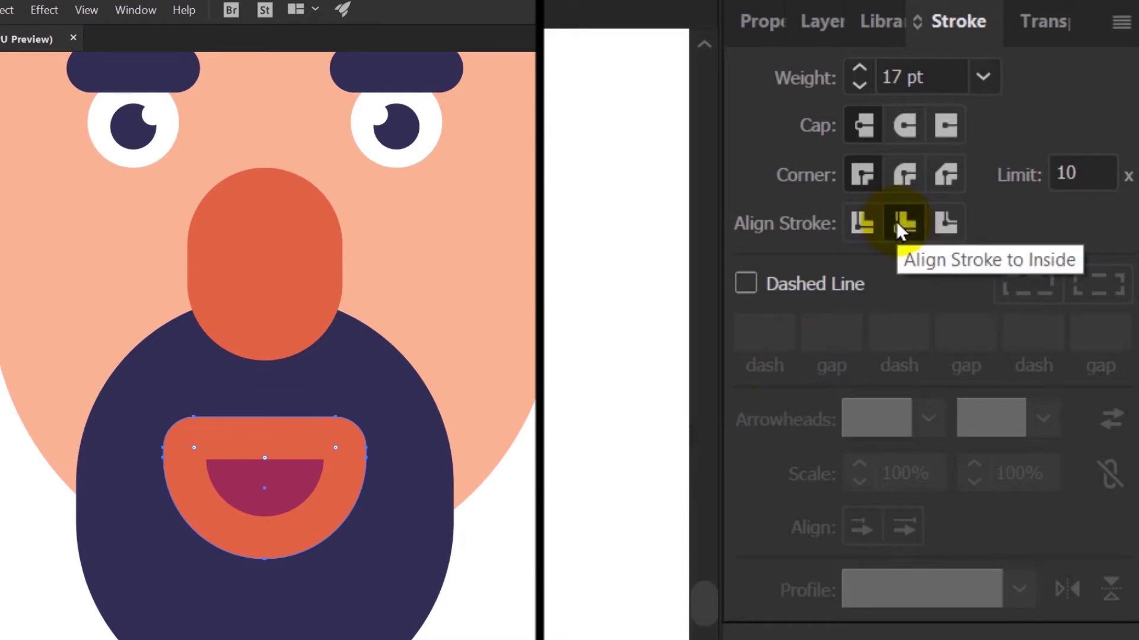
Step: Align the mouth's stroke to the outside of its path and set the weight to 14 pt
click(953, 229)
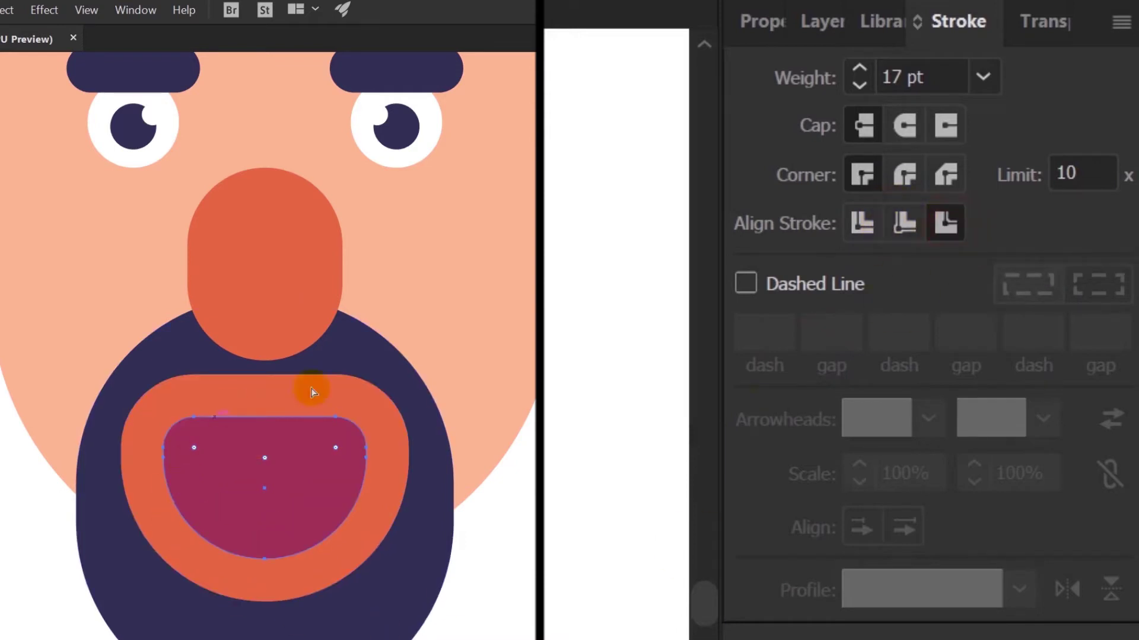
click(860, 84)
click(860, 85)
click(860, 85)
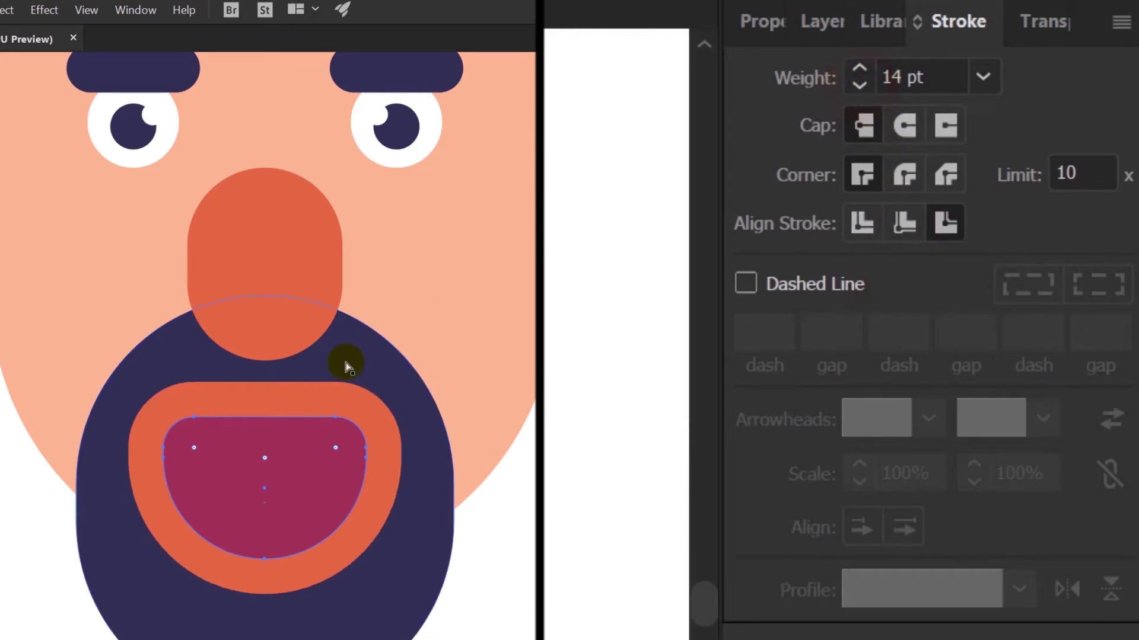
Step: Scale the mouth down to about 69 px wide together with its stroke and move it slightly up within the beard
click(265, 428)
drag(268, 417, 271, 465)
drag(461, 444, 462, 442)
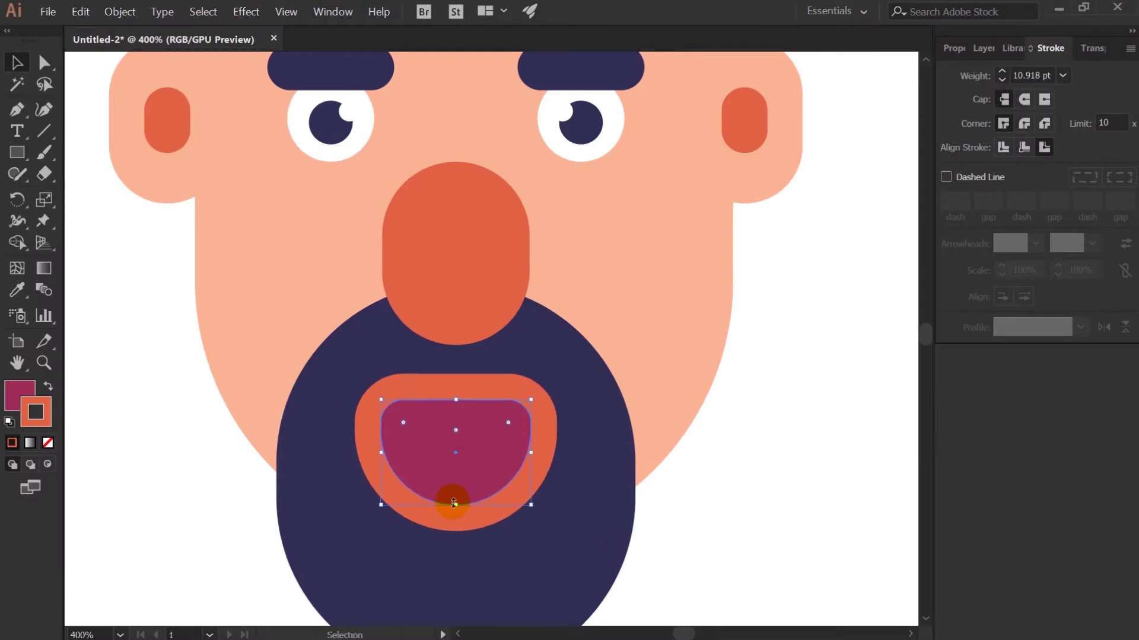
drag(453, 506, 455, 510)
Step: Draw a thin rectangle across the upper part of the mouth for the teeth, without a stroke and filled with off-white F4E9ED
click(18, 152)
click(71, 151)
drag(398, 392, 537, 422)
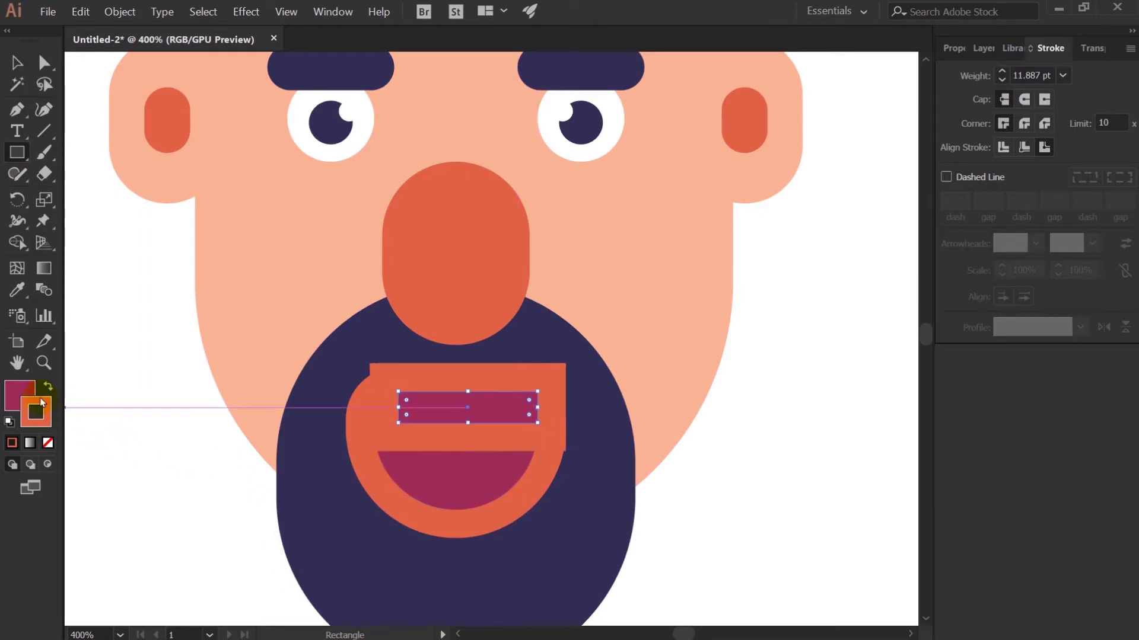
click(48, 443)
double_click(20, 395)
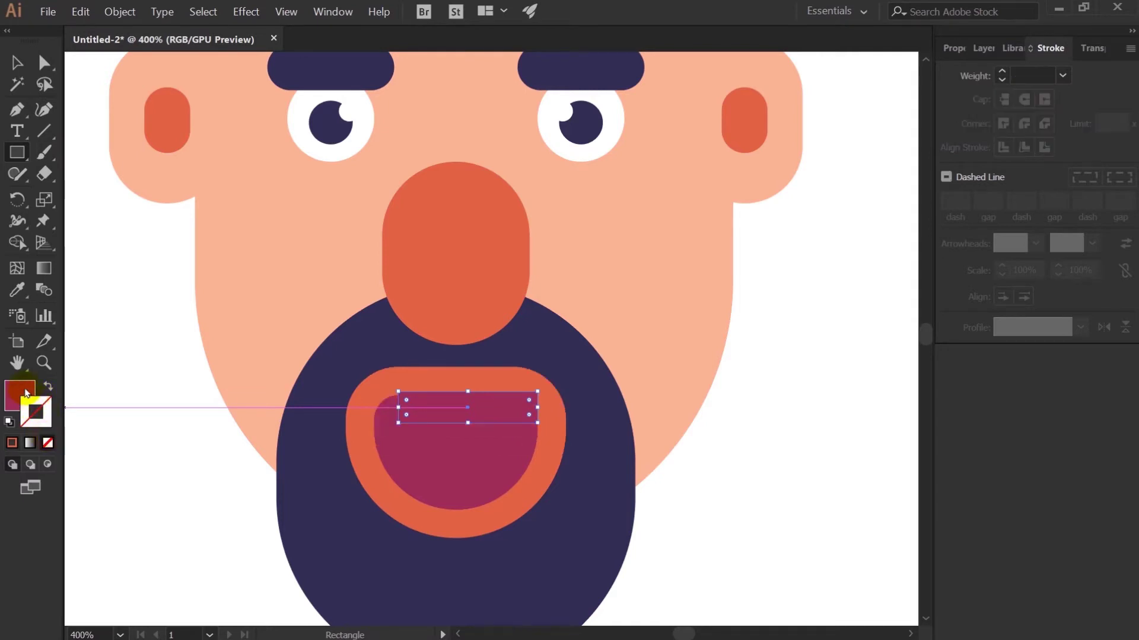
mouse_move(159, 162)
mouse_down()
mouse_move(101, 84)
mouse_move(28, 78)
mouse_up()
click(439, 76)
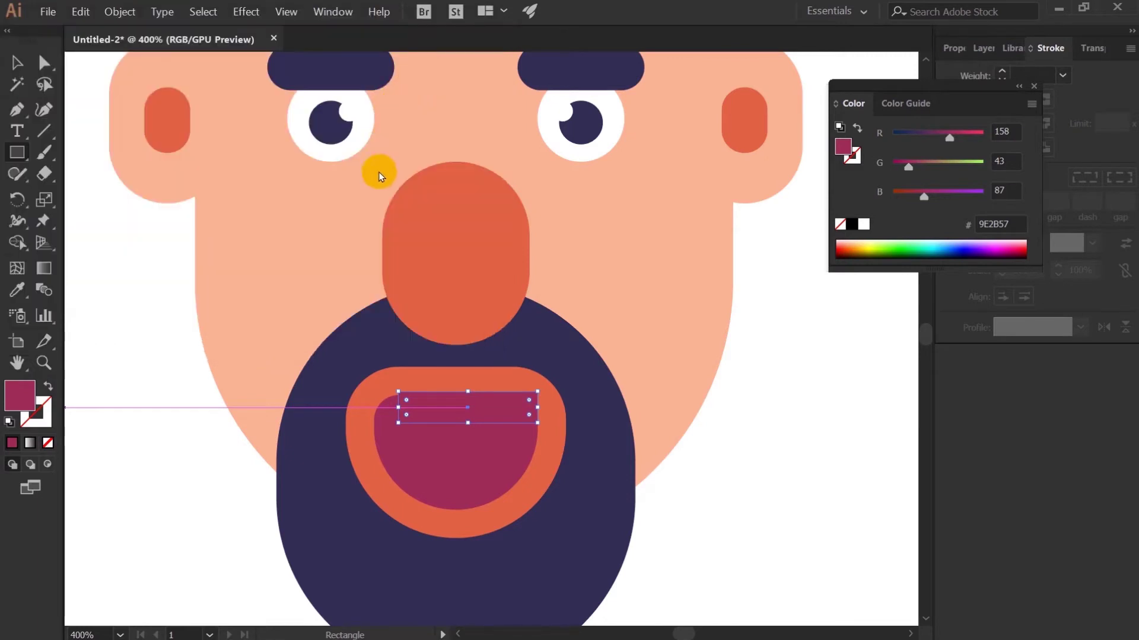
Step: Centre the teeth in the mouth, widen them to about 64 px and slightly round their bottom corners
mouse_move(409, 408)
mouse_down()
mouse_move(389, 403)
mouse_move(395, 417)
mouse_up()
key(a)
click(532, 422)
drag(531, 422, 478, 419)
Step: Duplicate the upper teeth, rotate the copy 180° and place it over the mouth's lower edge as the lower teeth
key(v)
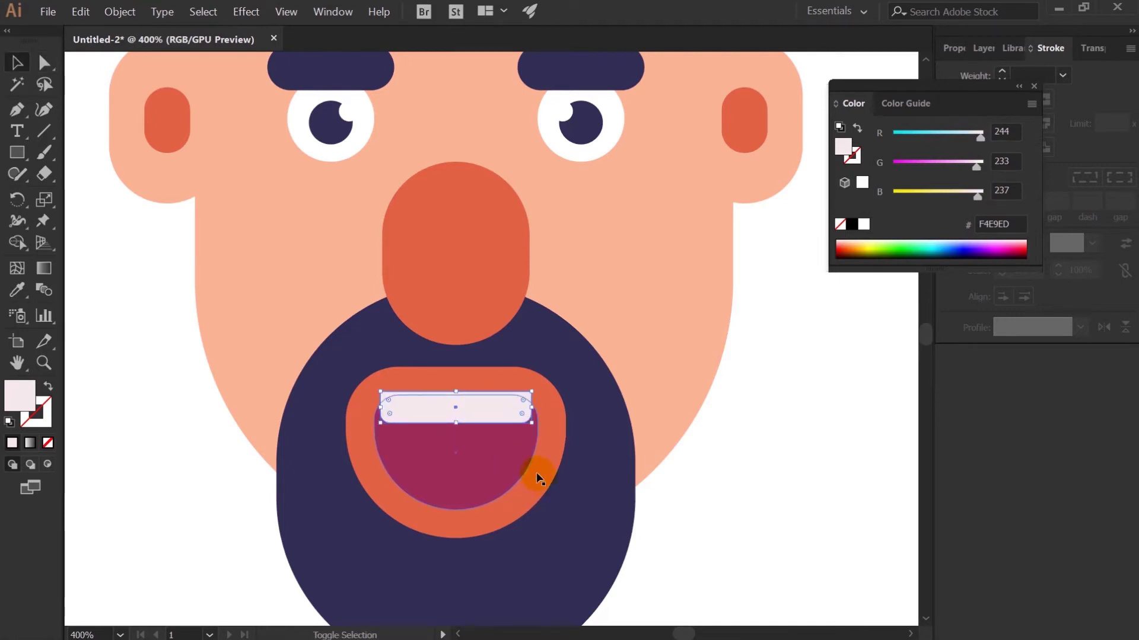
shift+click(536, 473)
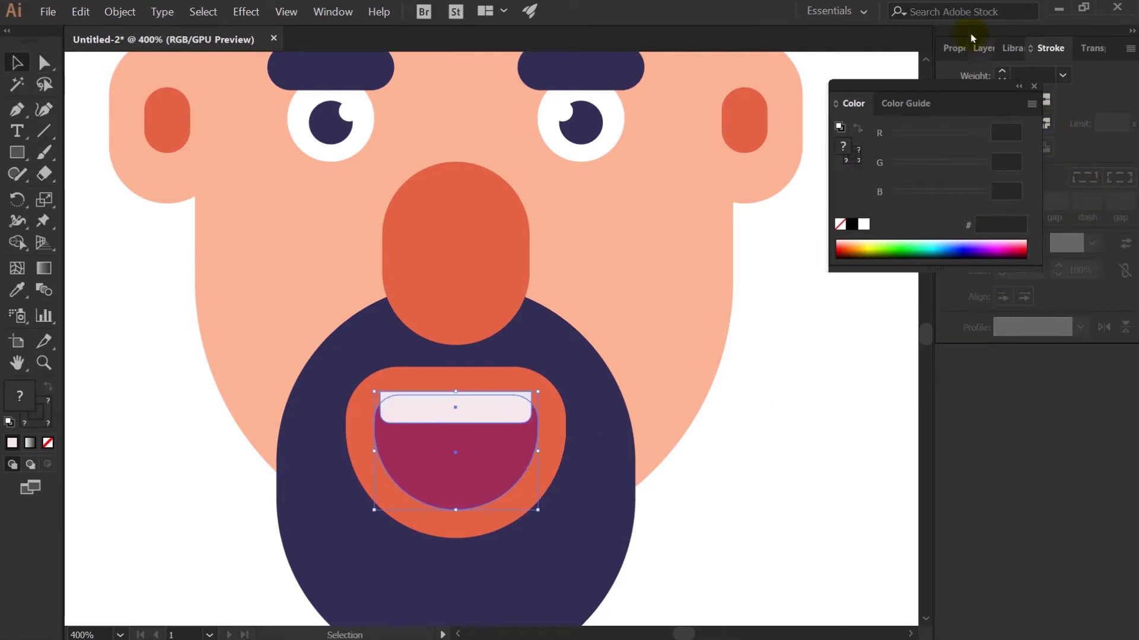
mouse_move(968, 91)
mouse_down()
mouse_move(1051, 388)
mouse_move(1022, 134)
mouse_up()
click(954, 50)
drag(508, 435, 348, 516)
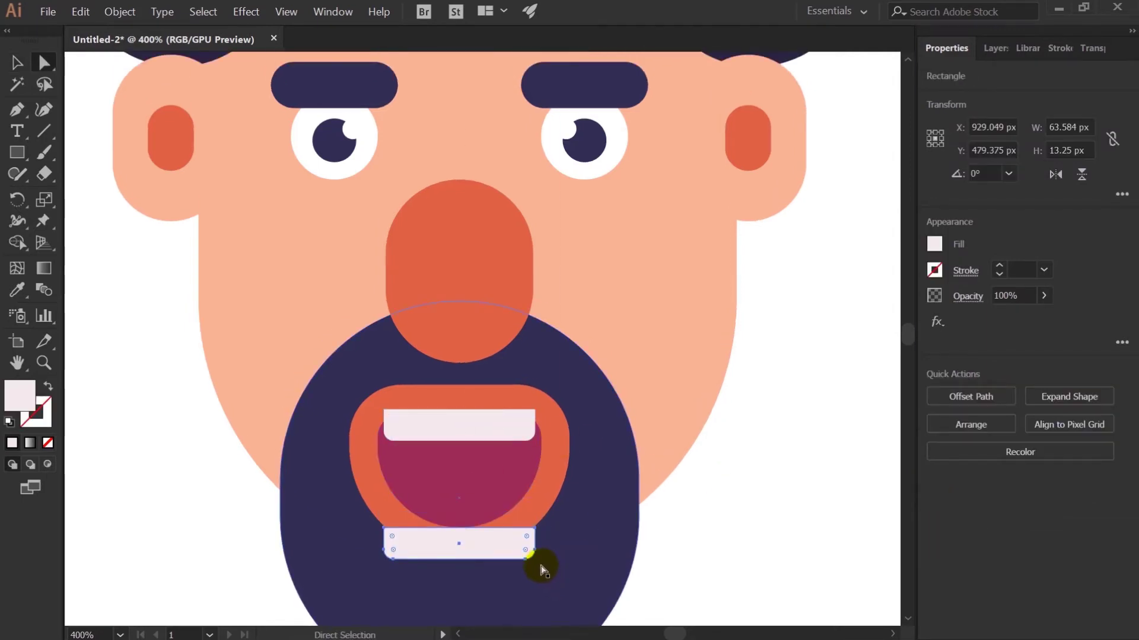
key(v)
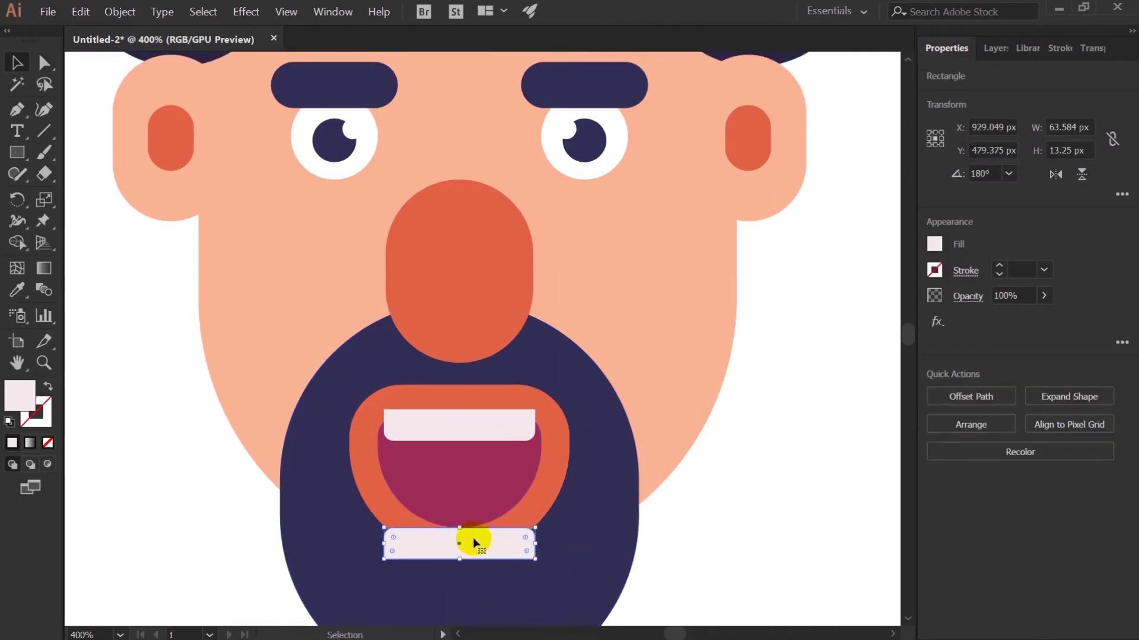
drag(469, 555, 475, 532)
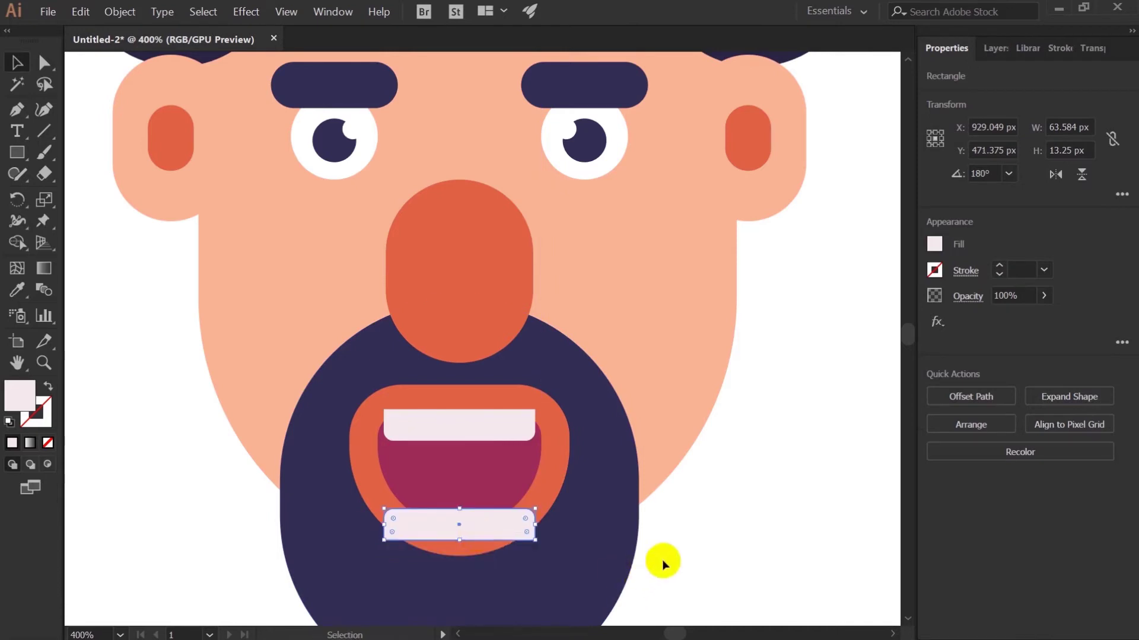
Step: Draw a rounded rectangle about 52 by 40 px over the bottom of the mouth as the tongue and fully round its corners
click(21, 158)
click(66, 175)
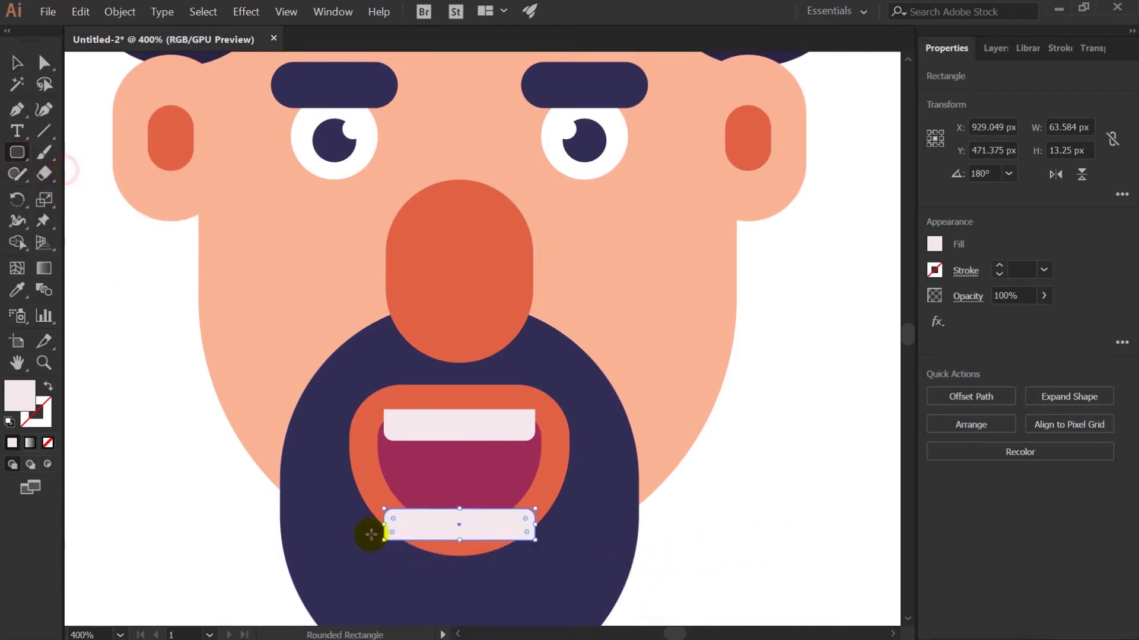
mouse_move(405, 476)
mouse_down()
mouse_move(473, 539)
mouse_move(513, 558)
mouse_up()
key(a)
drag(473, 518, 456, 564)
key(v)
Step: Fill the tongue with bright pink EA3D77 and send it behind the lower teeth
double_click(20, 393)
drag(270, 96, 270, 81)
drag(190, 101, 184, 87)
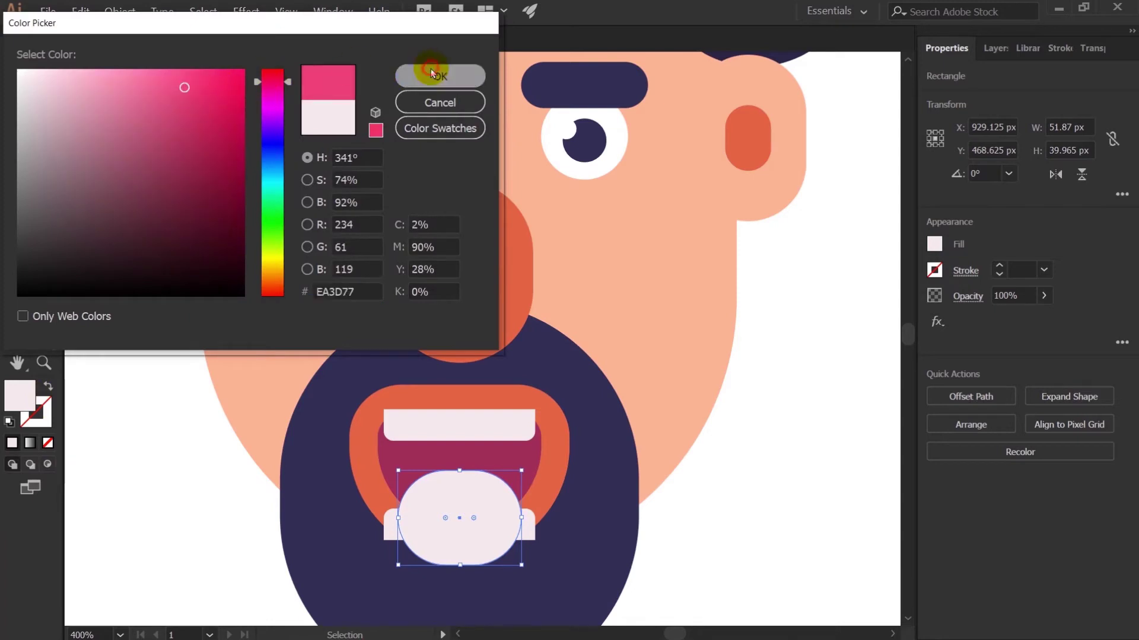
click(420, 72)
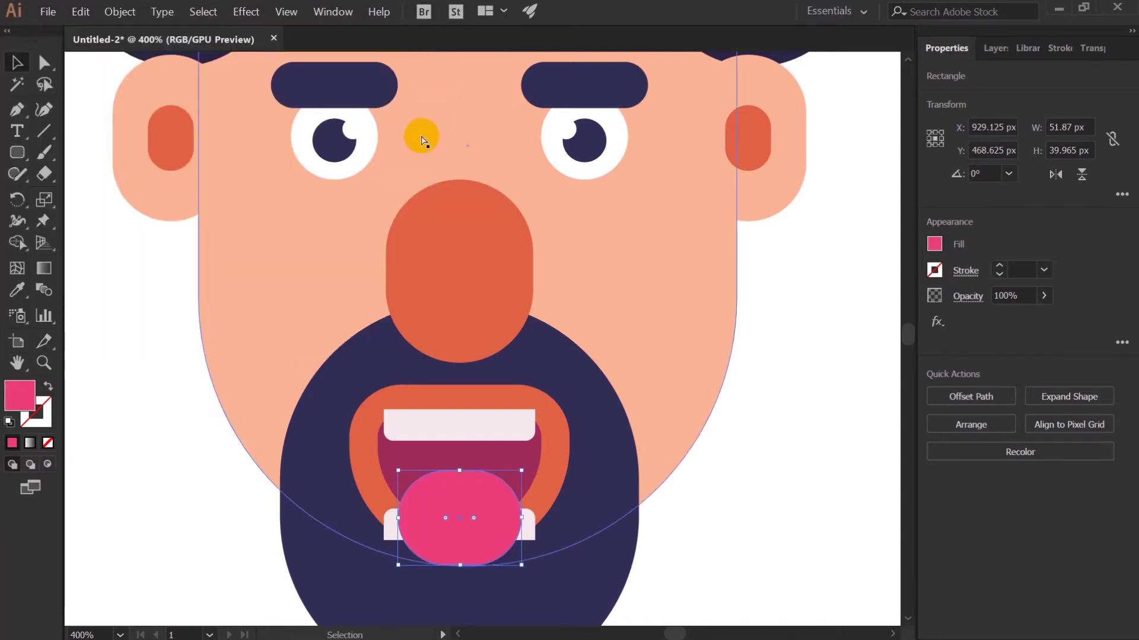
key(ctrl+[)
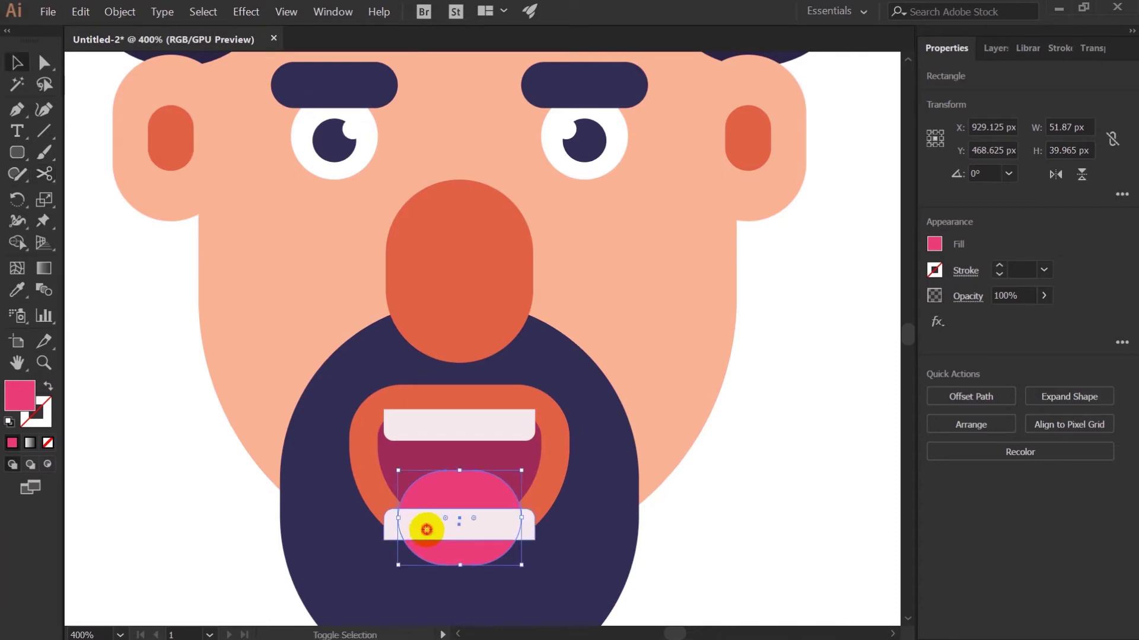
Step: Select the mouth, teeth and tongue, and remove the part of the upper teeth outside the mouth with the Shape Builder tool
shift+click(426, 530)
shift+click(539, 456)
key(shift+m)
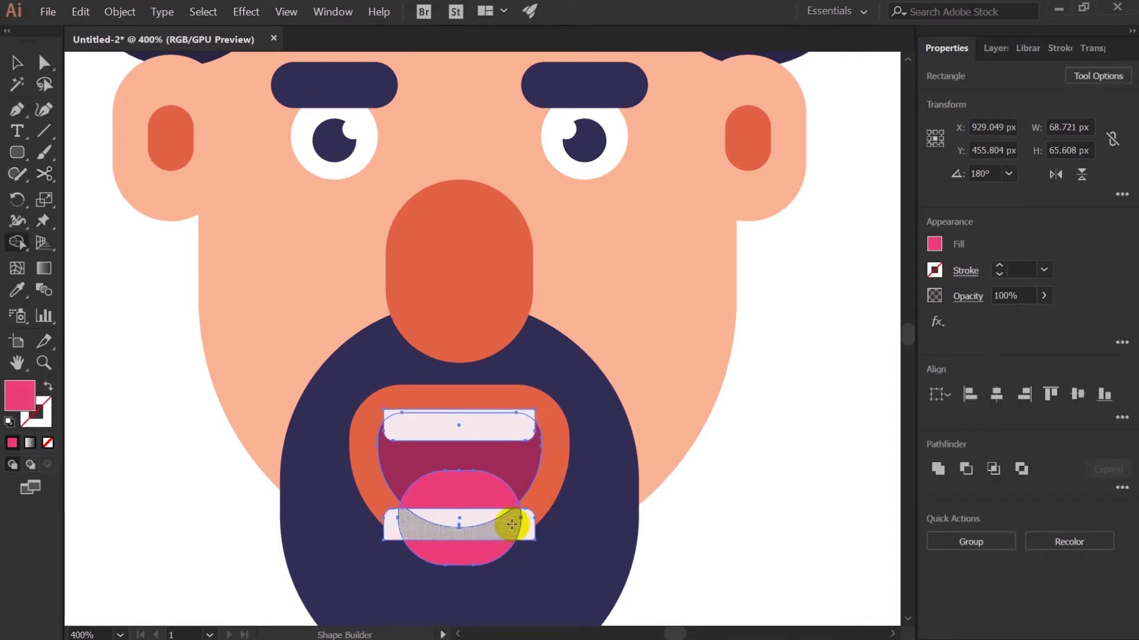
mouse_move(522, 528)
mouse_down()
mouse_move(399, 520)
mouse_move(405, 535)
mouse_move(457, 547)
mouse_move(522, 532)
mouse_up()
click(389, 420)
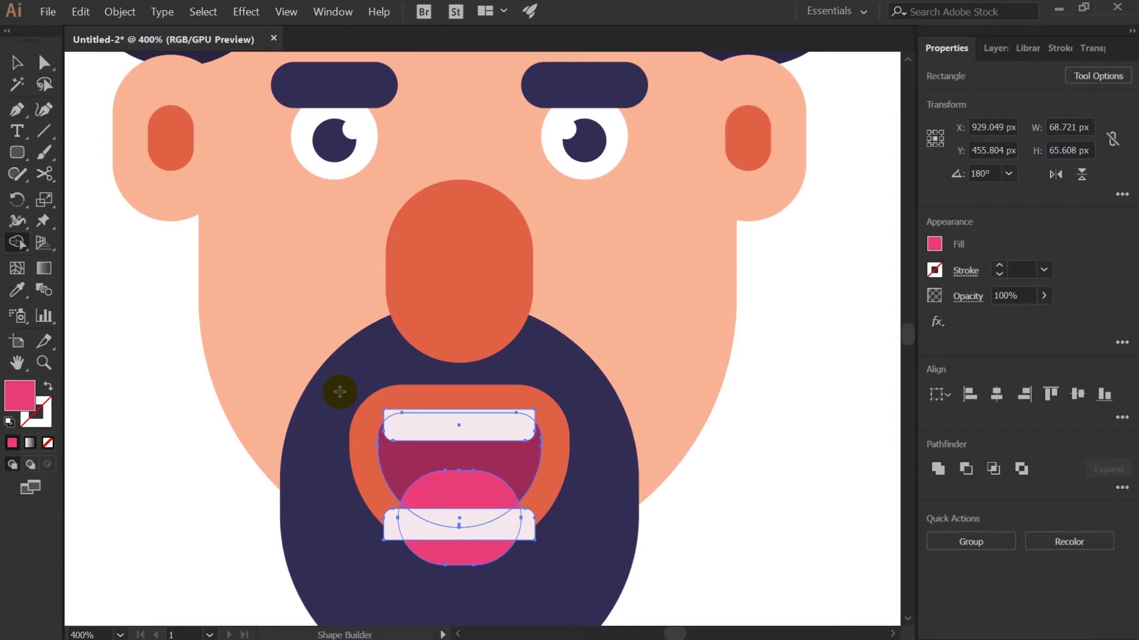
mouse_move(393, 422)
mouse_down()
mouse_move(419, 435)
mouse_move(391, 411)
mouse_up()
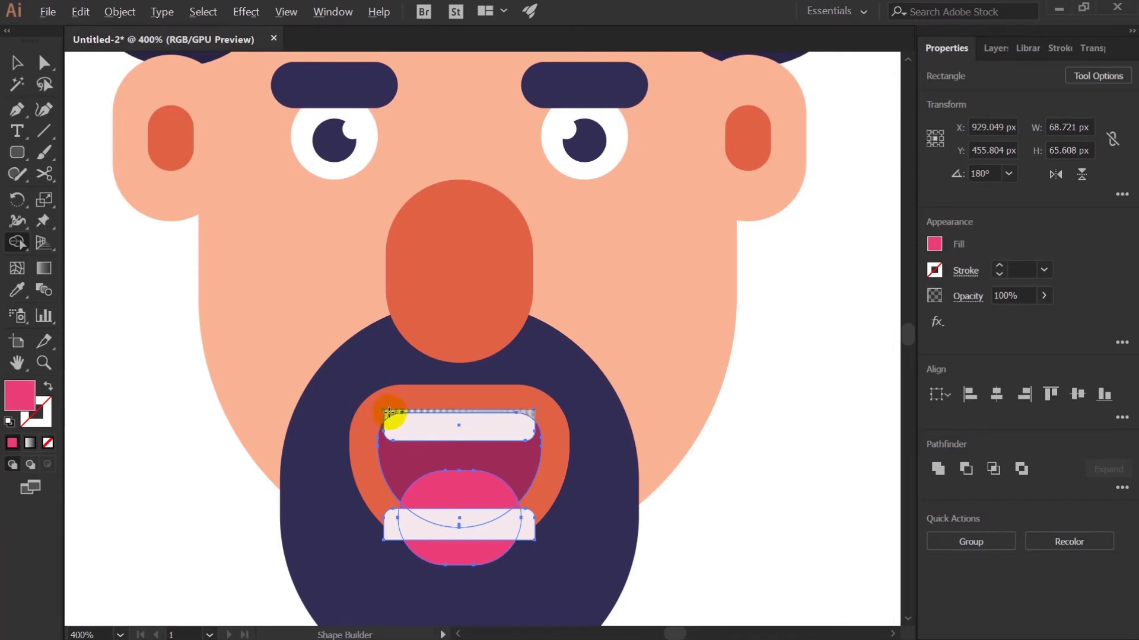
drag(389, 414, 391, 416)
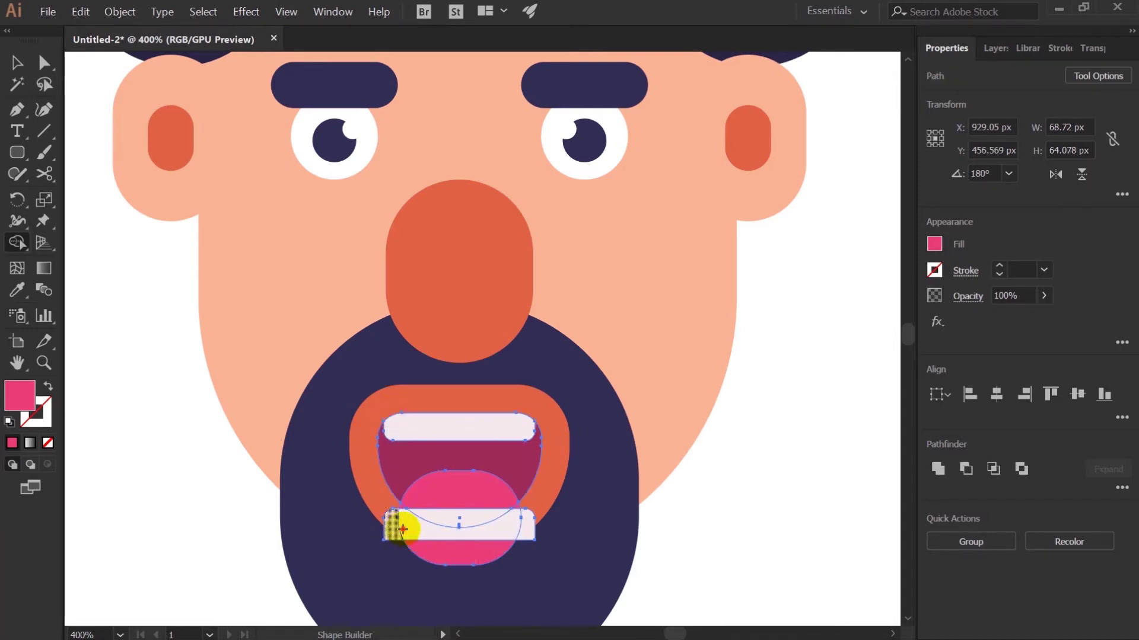
Step: Remove the parts of the lower teeth and tongue outside the mouth with the Shape Builder tool and deselect
mouse_move(403, 529)
mouse_down()
mouse_move(467, 547)
mouse_move(533, 526)
mouse_up()
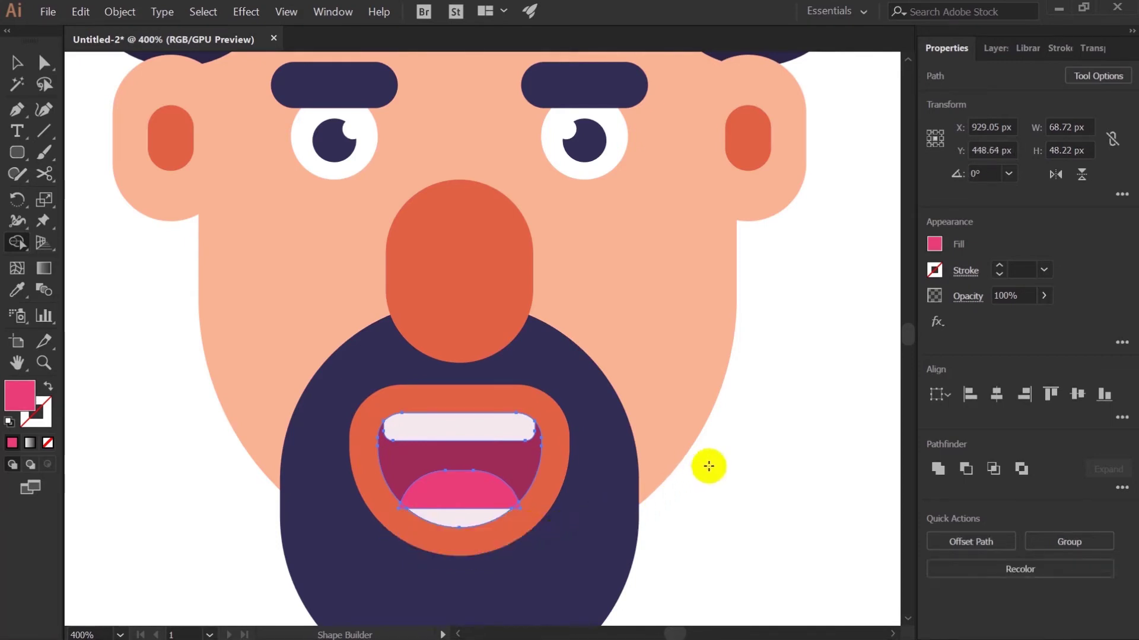
key(a)
click(757, 466)
key(space)
drag(765, 467, 773, 486)
key(v)
scroll(680, 591, down, 1)
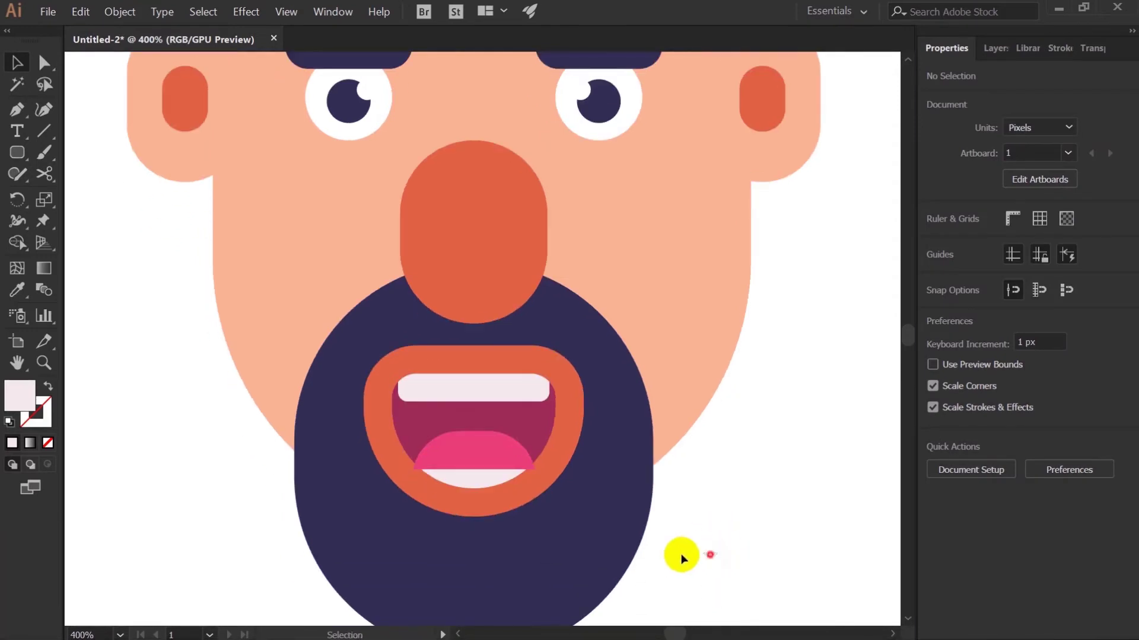
Step: Group the inner mouth, both rows of teeth and the tongue
drag(755, 389, 635, 484)
right_click(494, 406)
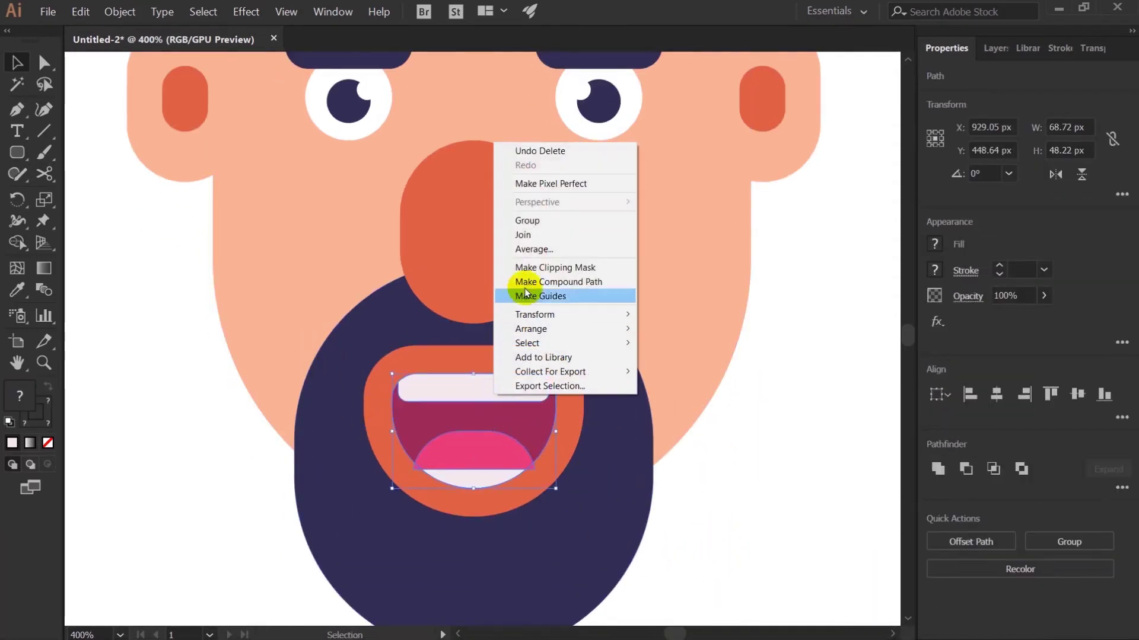
click(511, 218)
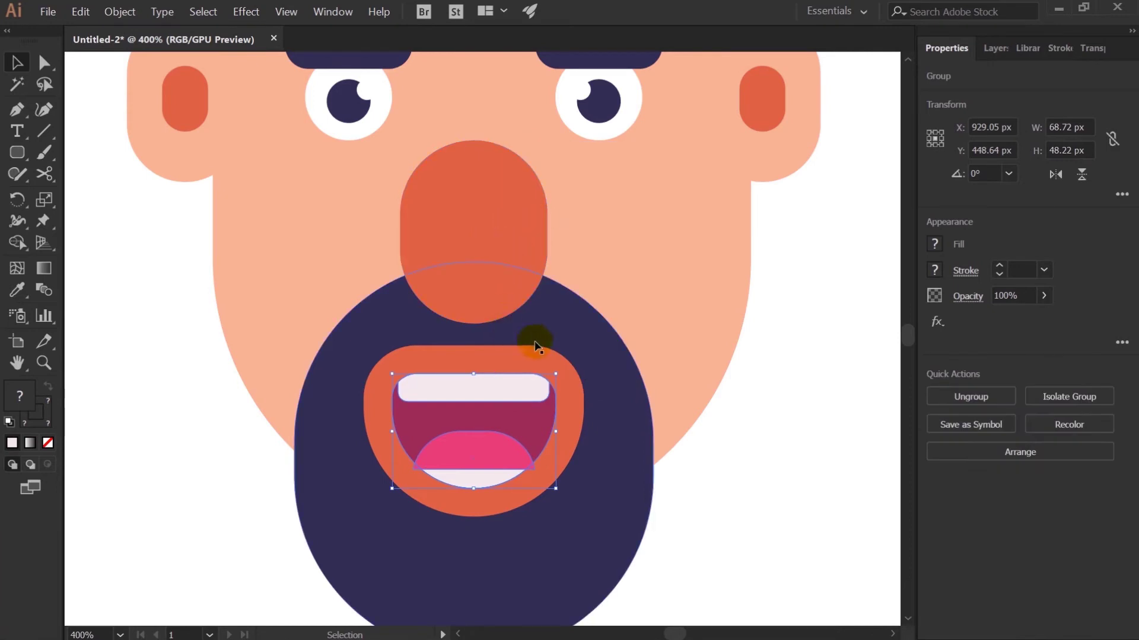
Step: Select all parts of the head, align their horizontal centres and clear the selection
key(ctrl+minus)
key(ctrl+minus)
key(ctrl+minus)
drag(687, 84, 360, 370)
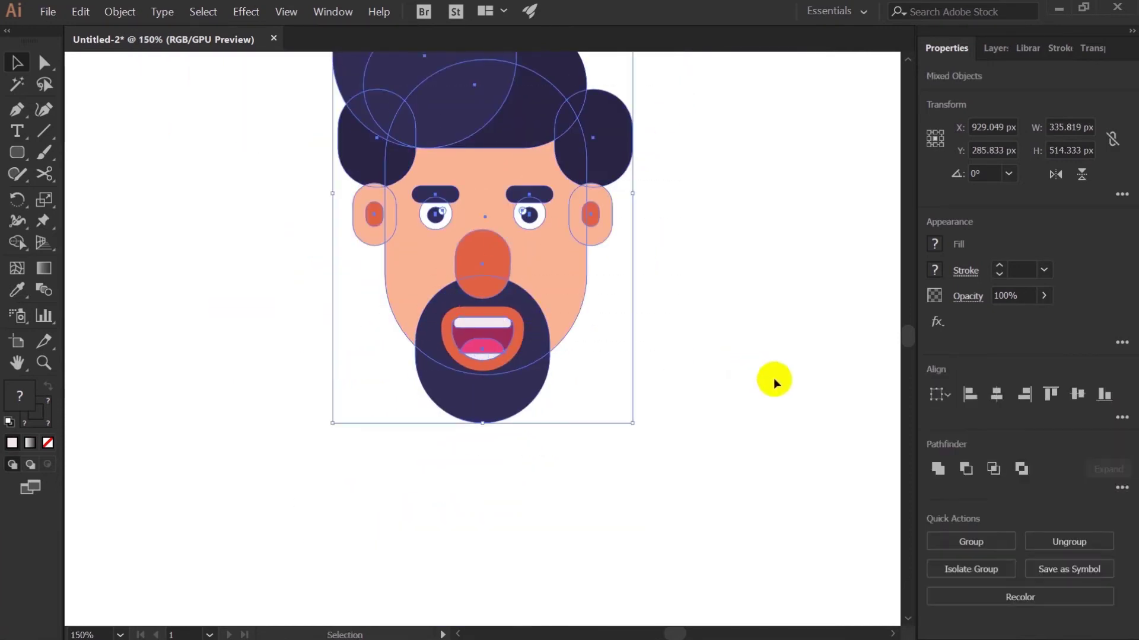
click(715, 270)
drag(715, 270, 732, 356)
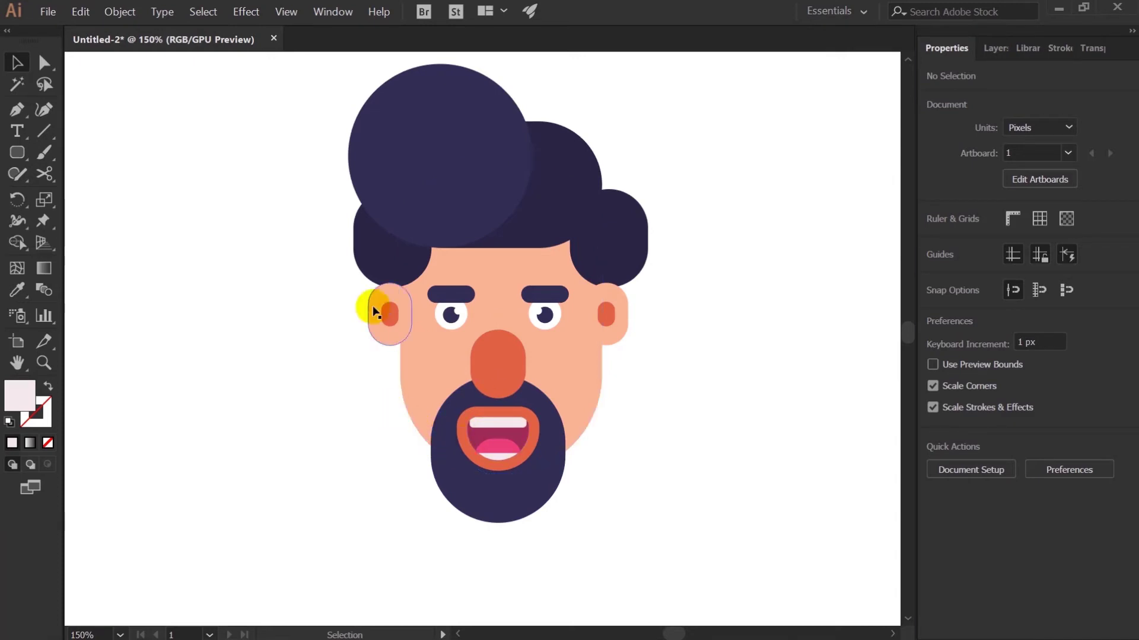
Step: Group all the parts of the head and scale the head down
drag(547, 470, 604, 526)
right_click(573, 309)
click(599, 388)
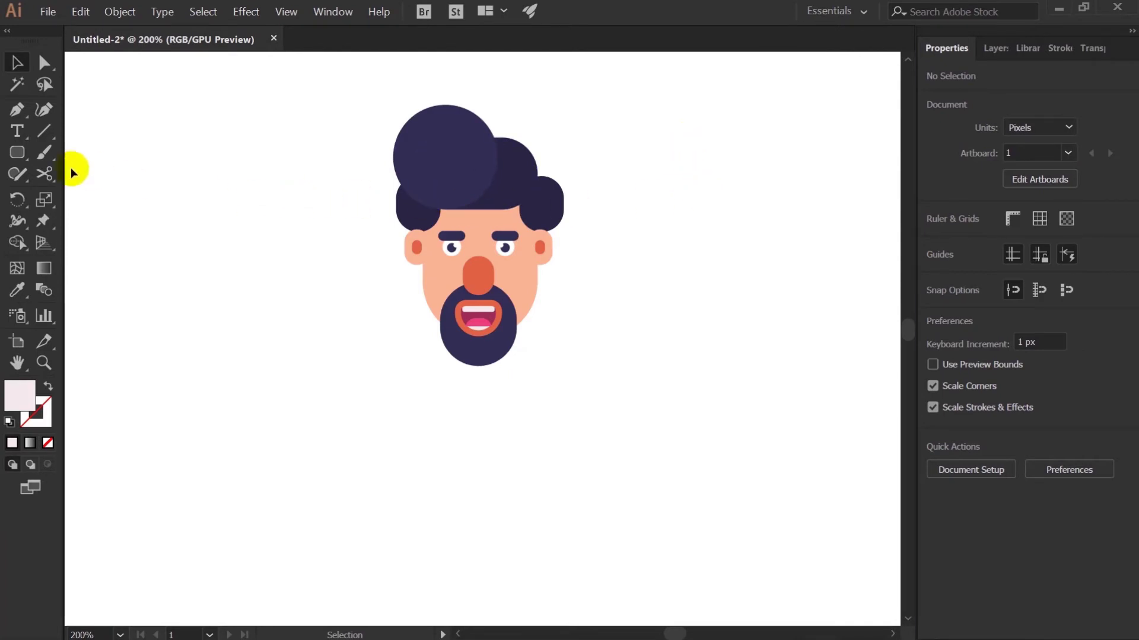
Step: Draw a rounded rectangle below the beard as the neck and send it behind the head
click(20, 152)
mouse_move(443, 286)
mouse_down()
mouse_move(516, 421)
mouse_move(478, 384)
mouse_move(496, 402)
mouse_move(496, 378)
mouse_up()
key(v)
right_click(508, 405)
mouse_move(584, 339)
click(703, 386)
Step: Fill the neck with the orange sampled from the nose and centre it horizontally with the head
key(i)
click(479, 280)
key(v)
key(ctrl+a)
click(997, 394)
click(316, 291)
drag(328, 329, 322, 236)
Step: Draw a rounded rectangle about 186 by 258 px below the beard as the torso and move it slightly sideways
click(15, 152)
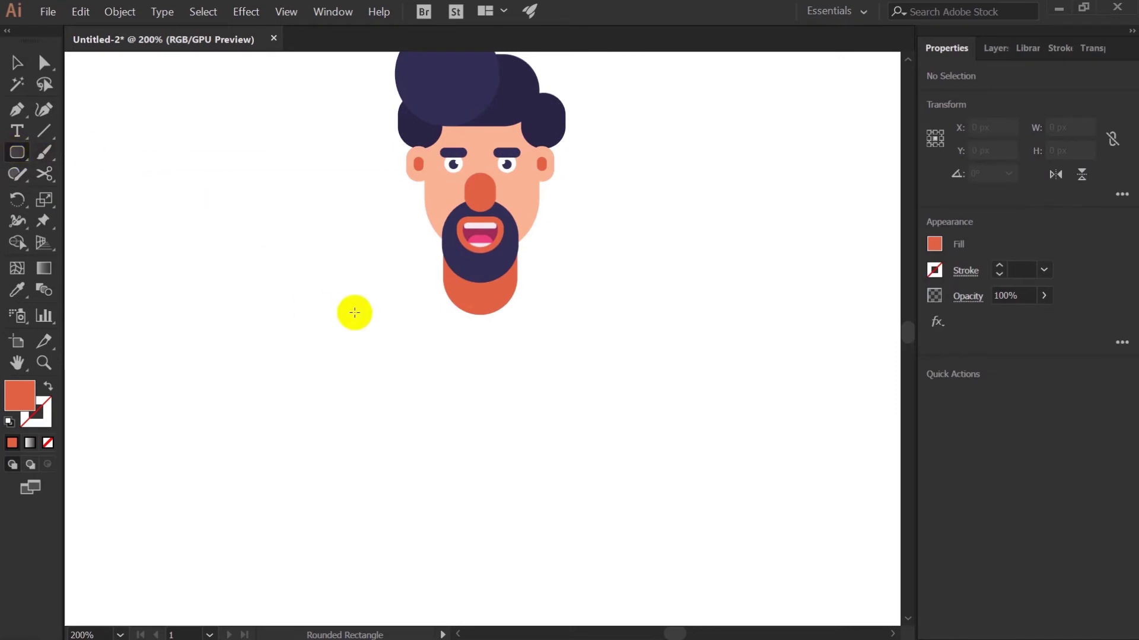
drag(368, 279, 589, 585)
key(v)
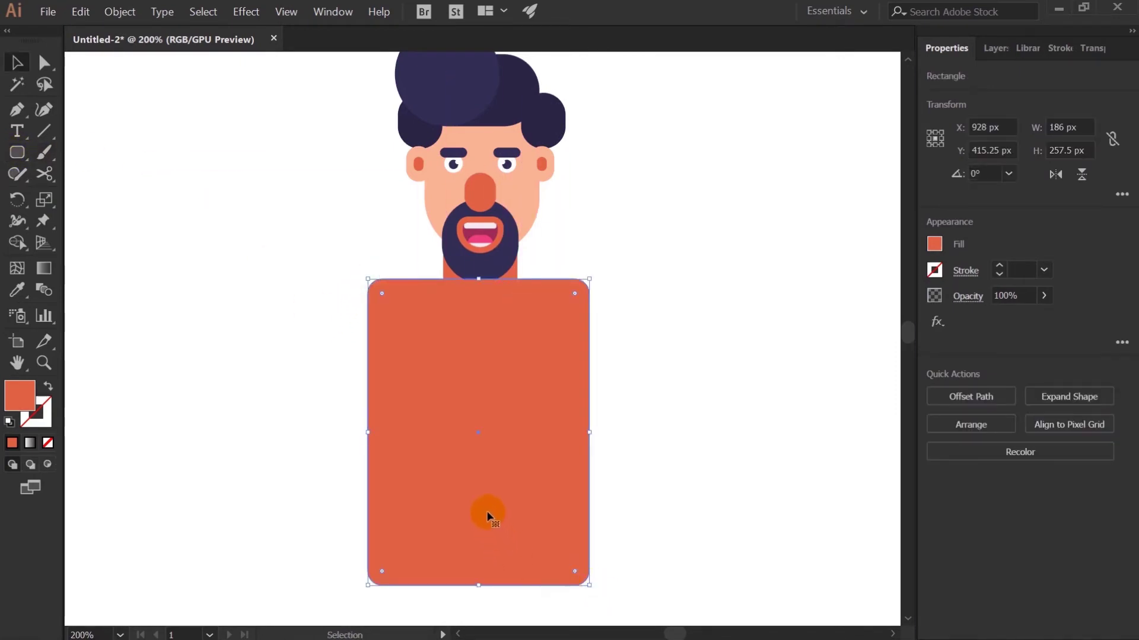
drag(488, 516, 501, 516)
scroll(670, 417, up, 1)
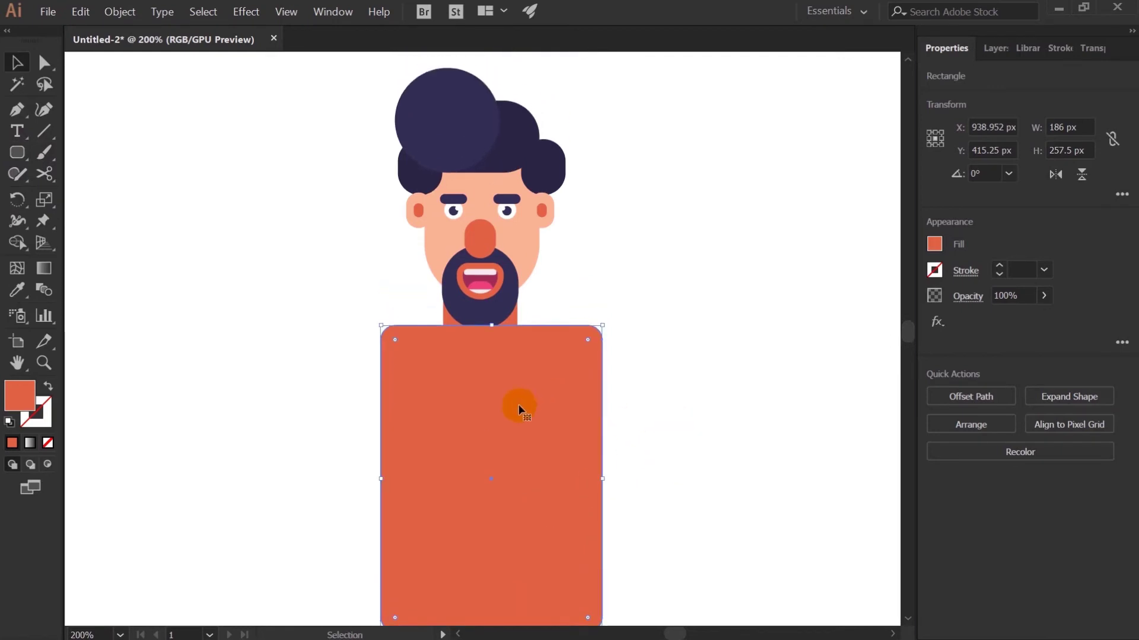
Step: Fill the torso with bright turquoise and send it behind the neck and head
double_click(20, 394)
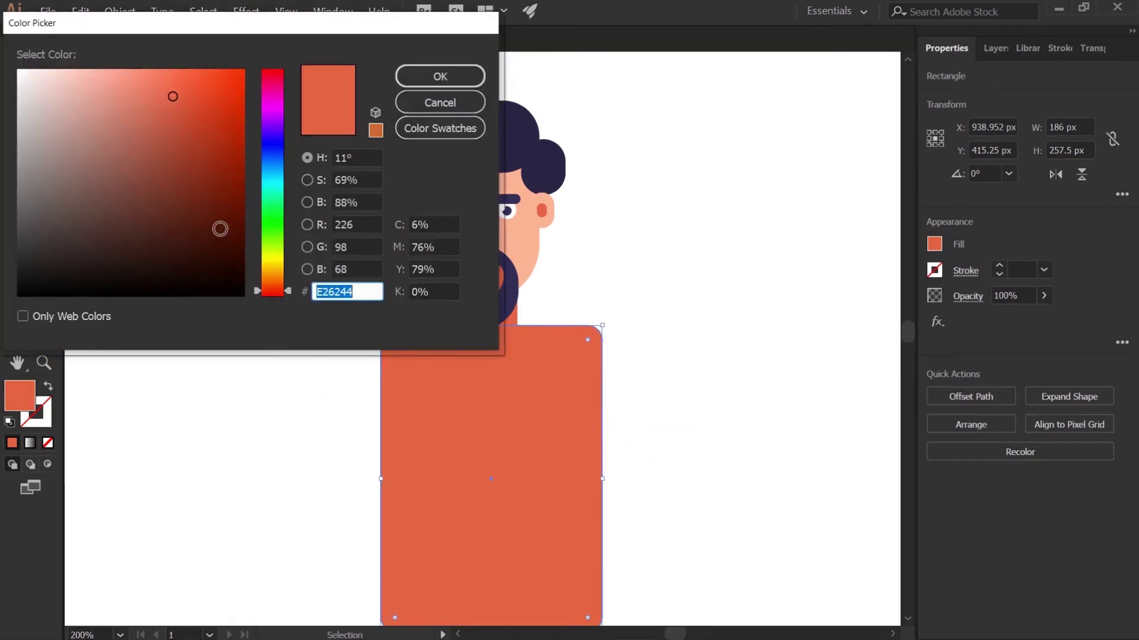
drag(272, 207, 278, 186)
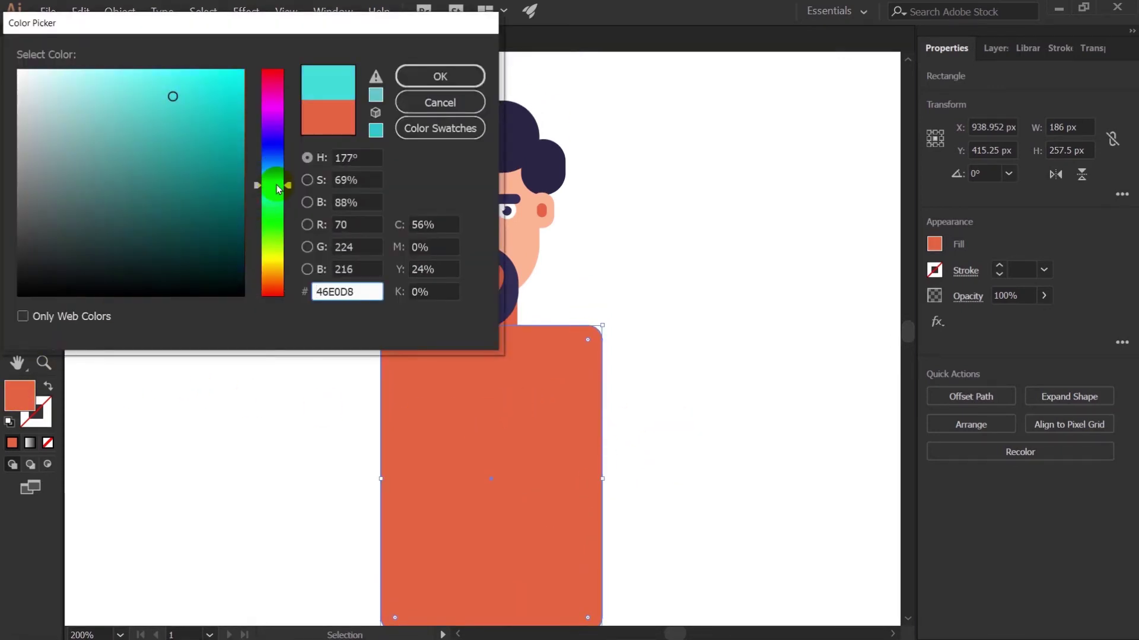
click(191, 92)
key(Return)
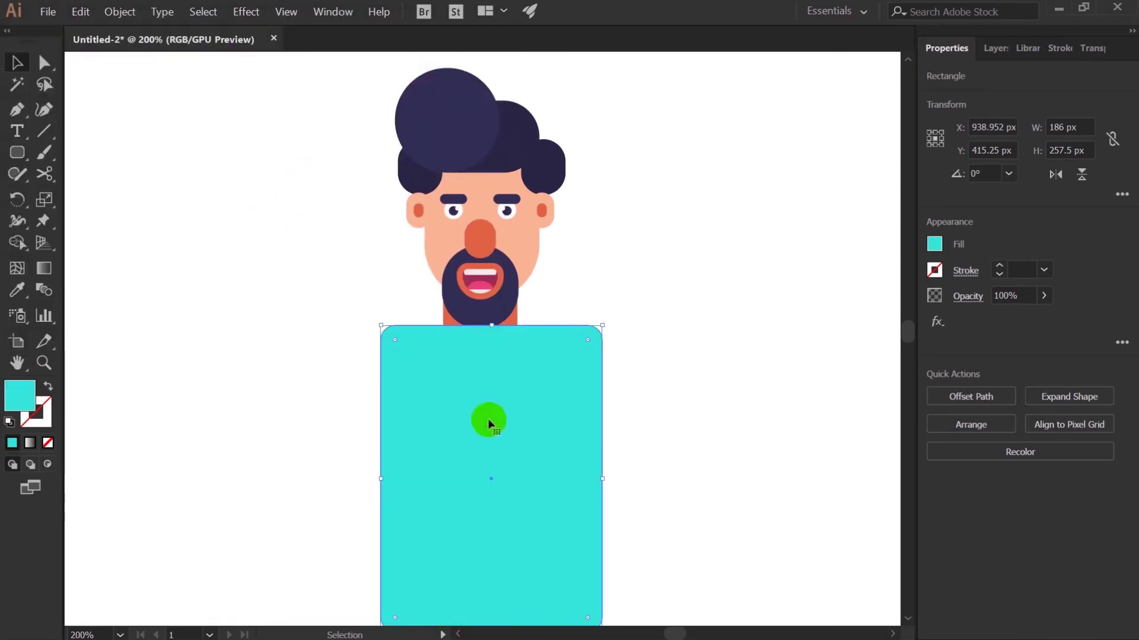
right_click(488, 420)
mouse_move(567, 339)
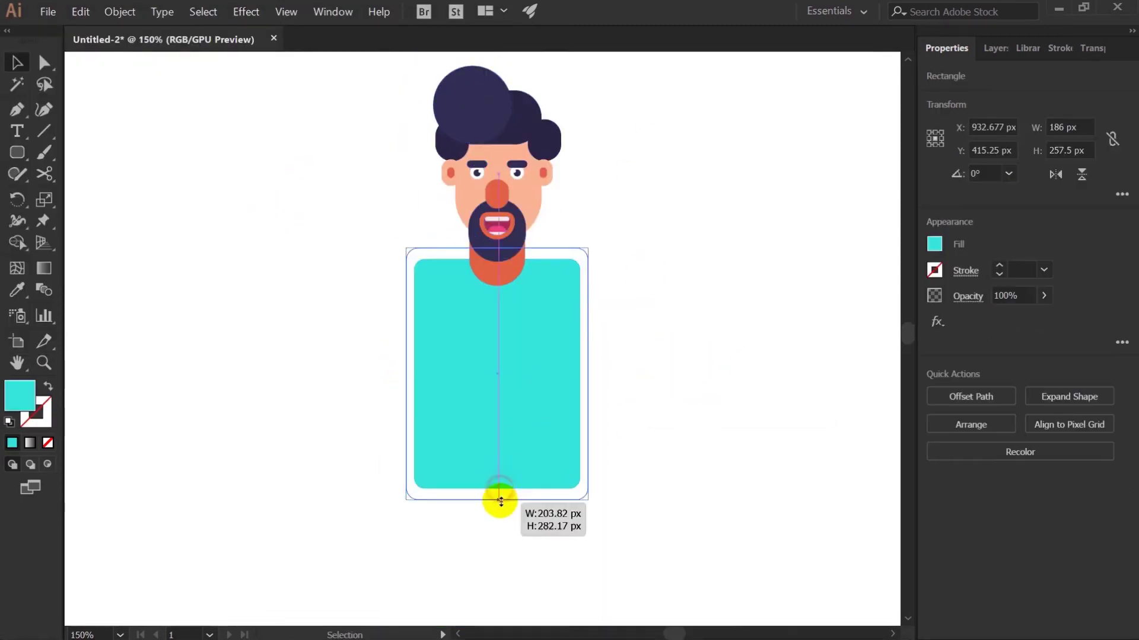
Step: Enlarge the torso slightly from its centre and round its two upper corners into wide shoulders
drag(501, 503, 500, 512)
click(437, 207)
click(423, 264)
click(671, 382)
key(ctrl+1)
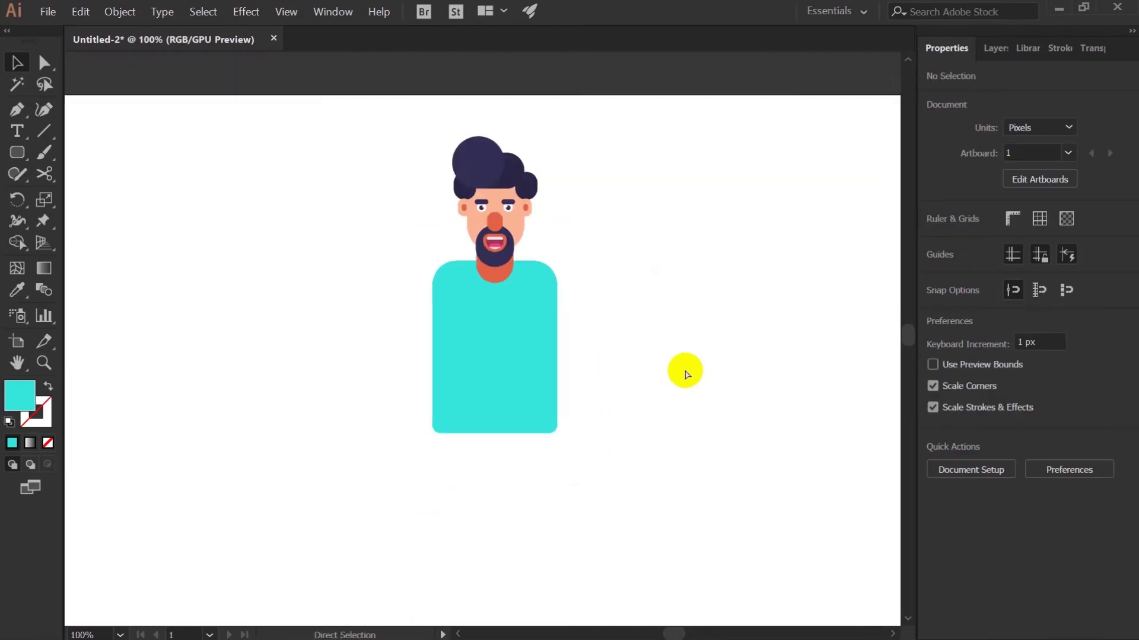
Step: Draw a rectangle about 239 by 162 px beside the torso for the hips and strongly round its corners
key(m)
drag(263, 368, 405, 463)
key(v)
click(390, 451)
drag(277, 450, 327, 415)
drag(272, 378, 301, 406)
Step: Move the hip shape over the torso's lower end and reduce its size to fit the torso's width
drag(355, 415, 489, 384)
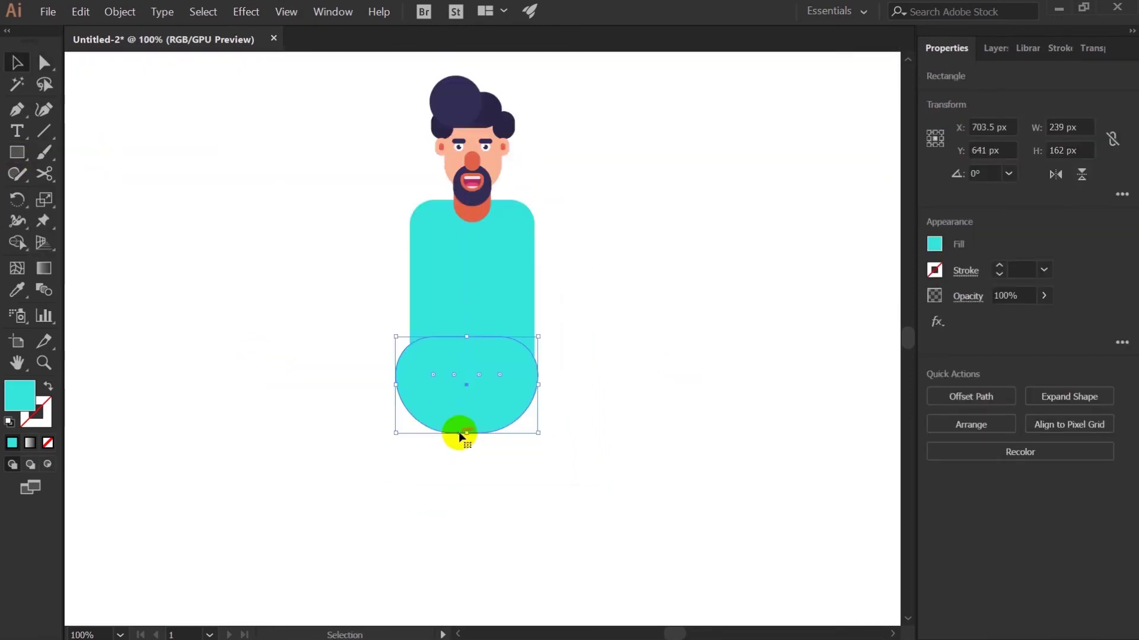
drag(466, 432, 467, 418)
drag(482, 404, 482, 400)
Step: Send the hip shape behind the torso and fill it with dark purple 2B213A
right_click(419, 401)
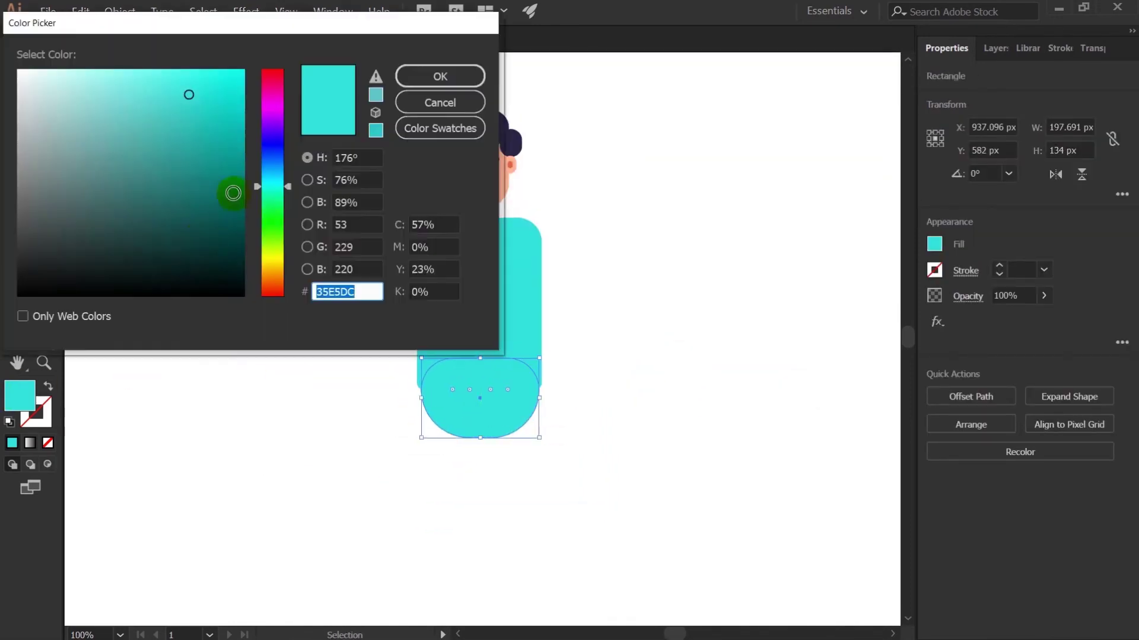
click(273, 294)
click(117, 244)
click(277, 128)
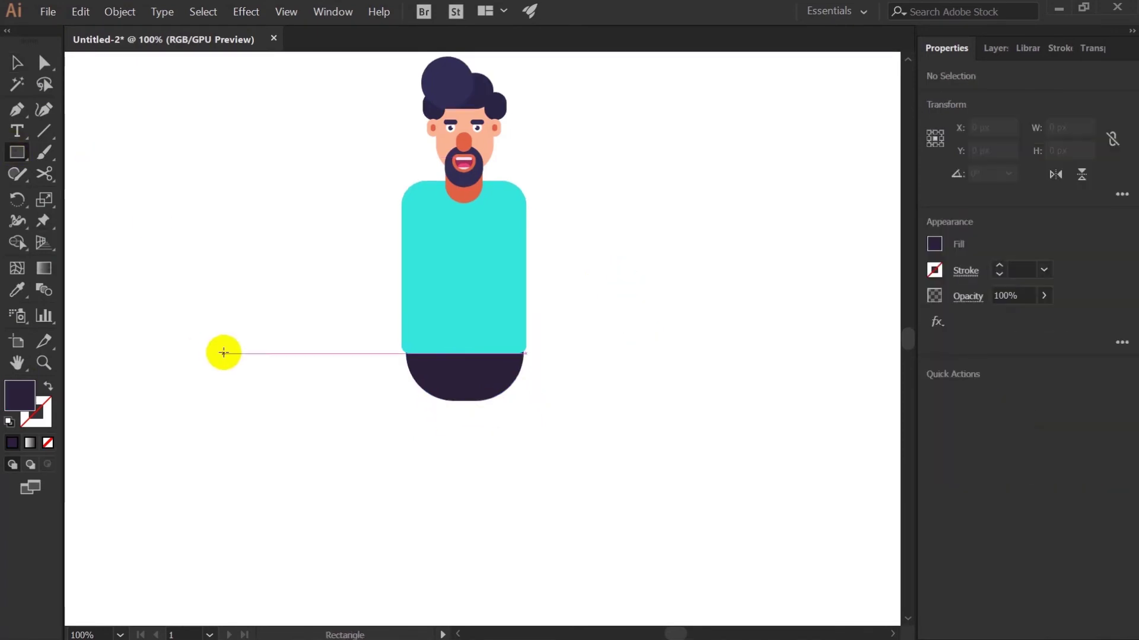
Step: Draw a tall dark purple rectangle as the left leg, size it to about 107 by 473 px, and fully round its upper corners
drag(274, 297, 352, 553)
key(a)
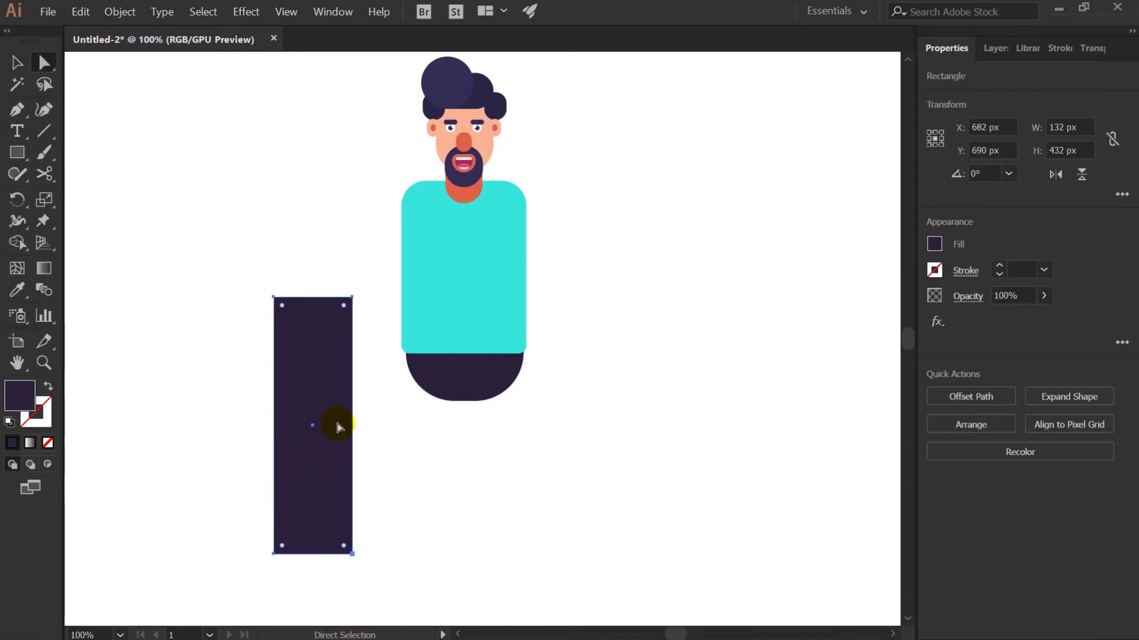
key(v)
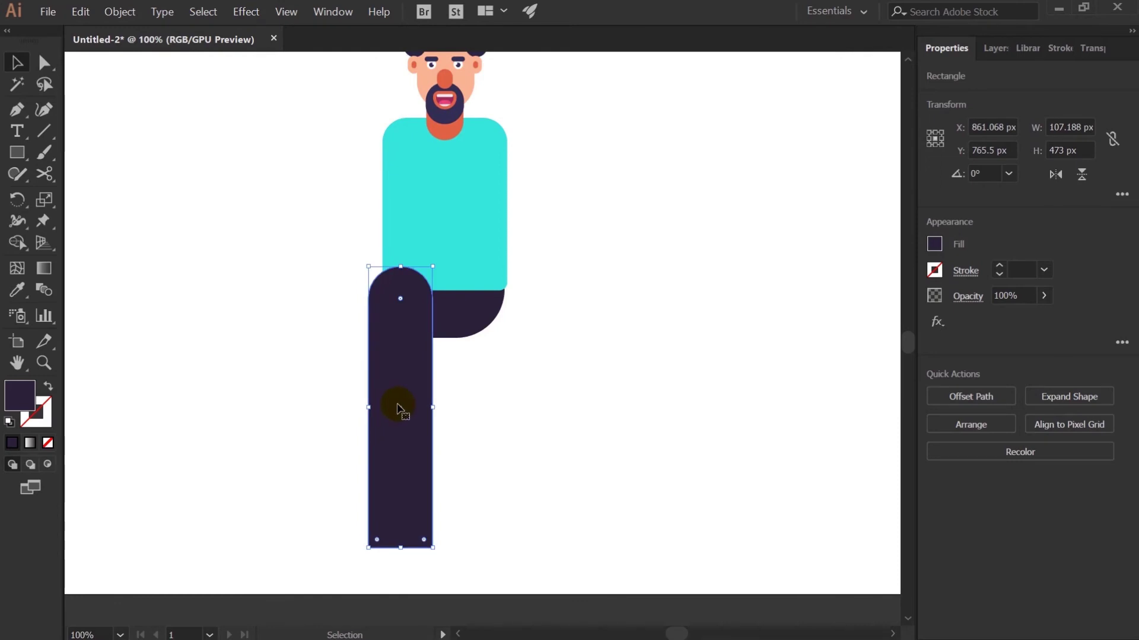
Step: Rotate the leg to about 358.28° around its rounded upper end so its foot end swings outward
key(r)
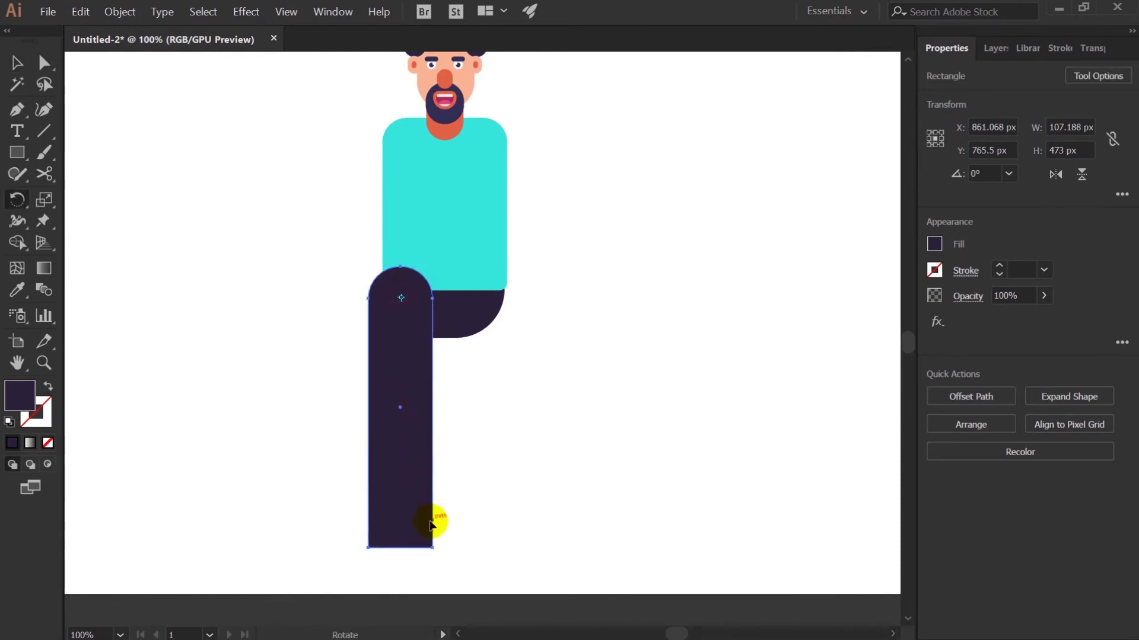
drag(434, 542, 423, 552)
key(v)
key(ctrl+shift+a)
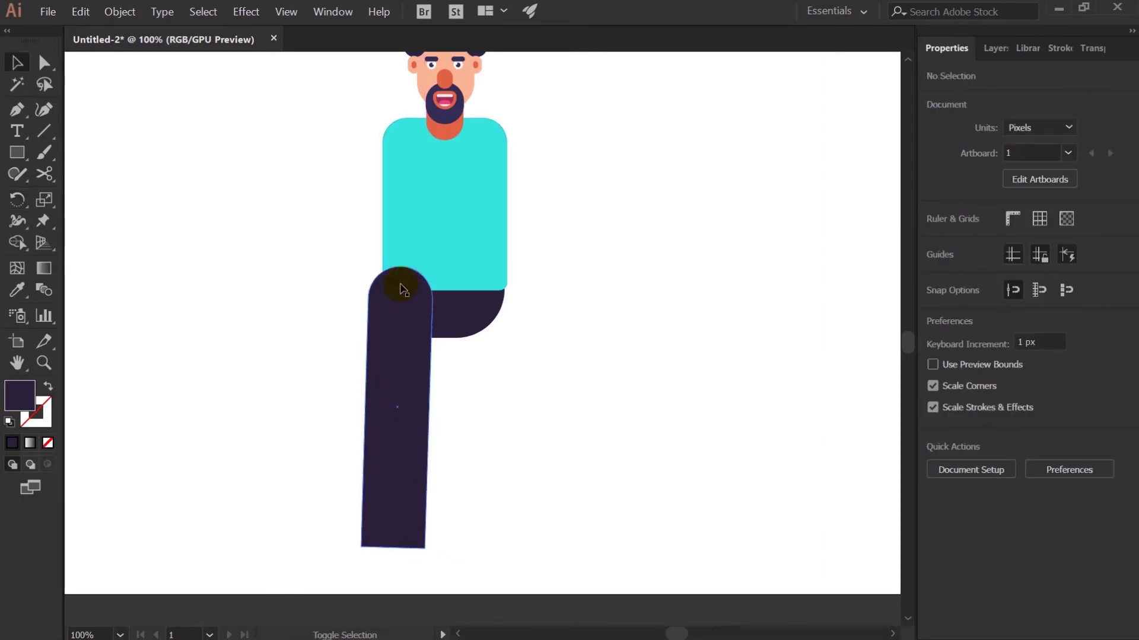
Step: Shrink the leg to about 104 by 412 px and position it under the left side of the hips
drag(401, 266, 401, 286)
drag(395, 383, 412, 376)
key(Right)
key(Right)
key(Right)
key(shift+Up)
Step: Send the leg behind the torso and extend its lower end slightly
right_click(426, 371)
mouse_move(573, 574)
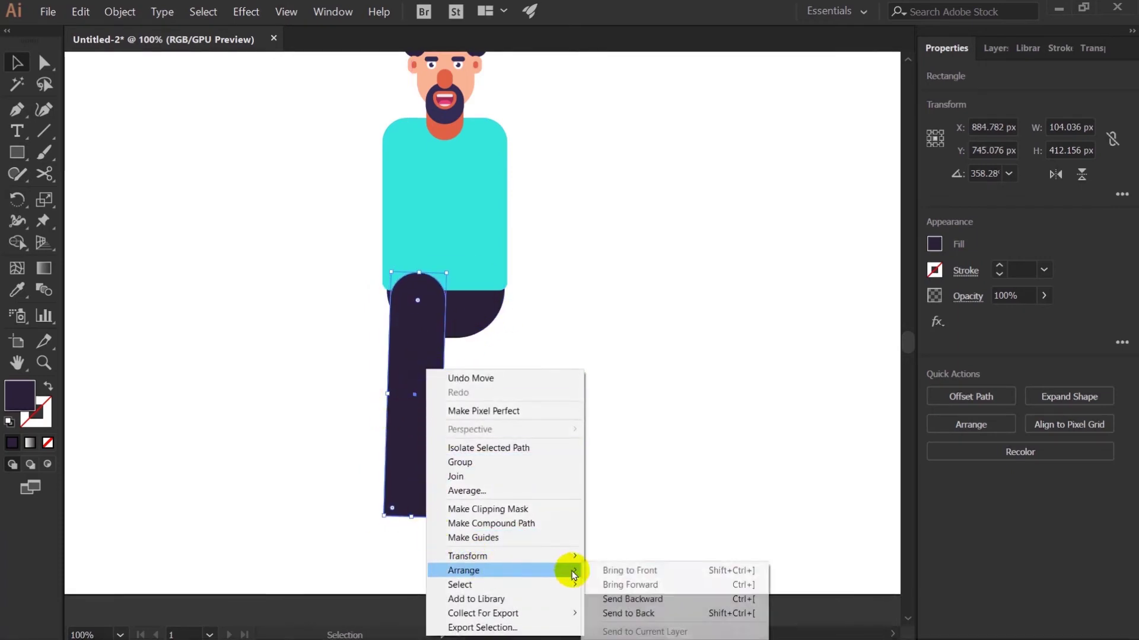
click(627, 613)
click(582, 410)
key(space)
drag(511, 407, 515, 428)
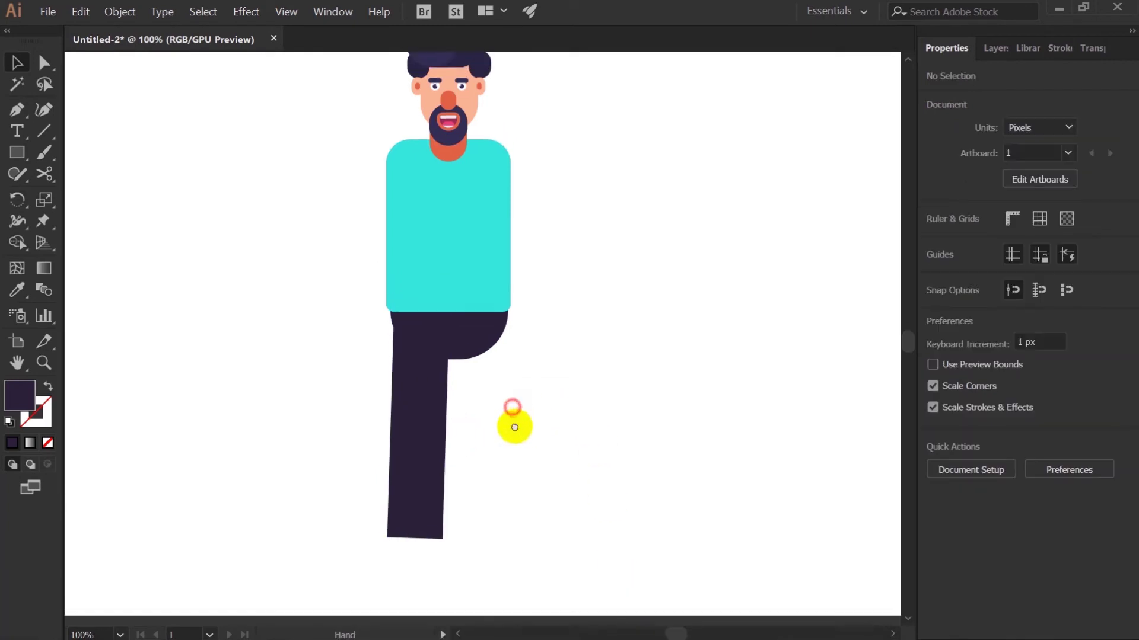
click(423, 473)
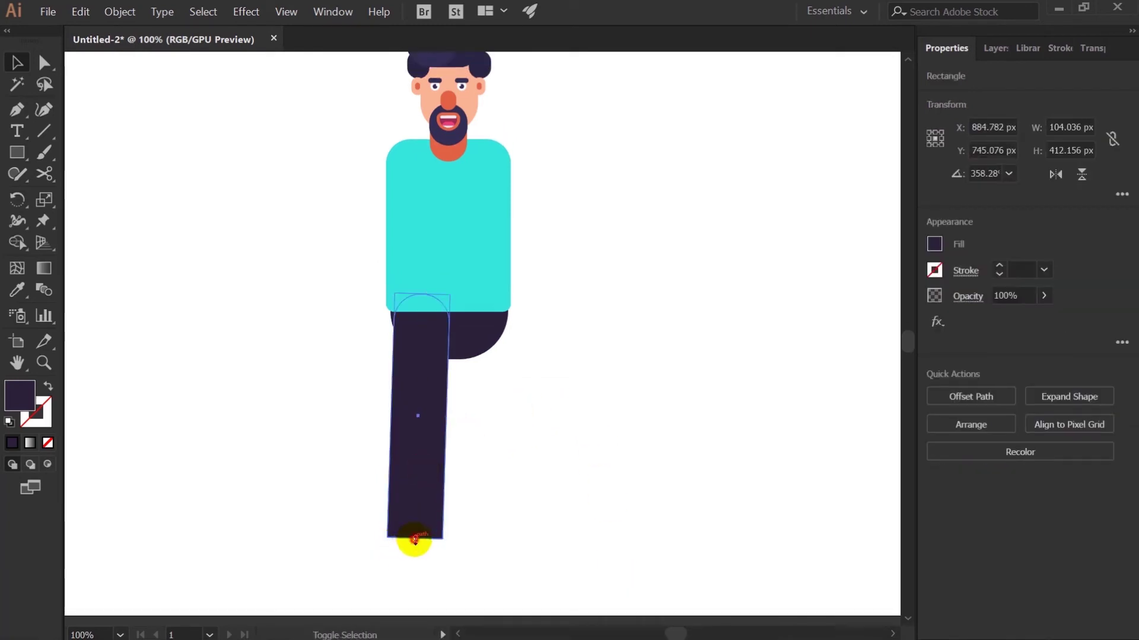
drag(415, 540, 415, 541)
click(546, 465)
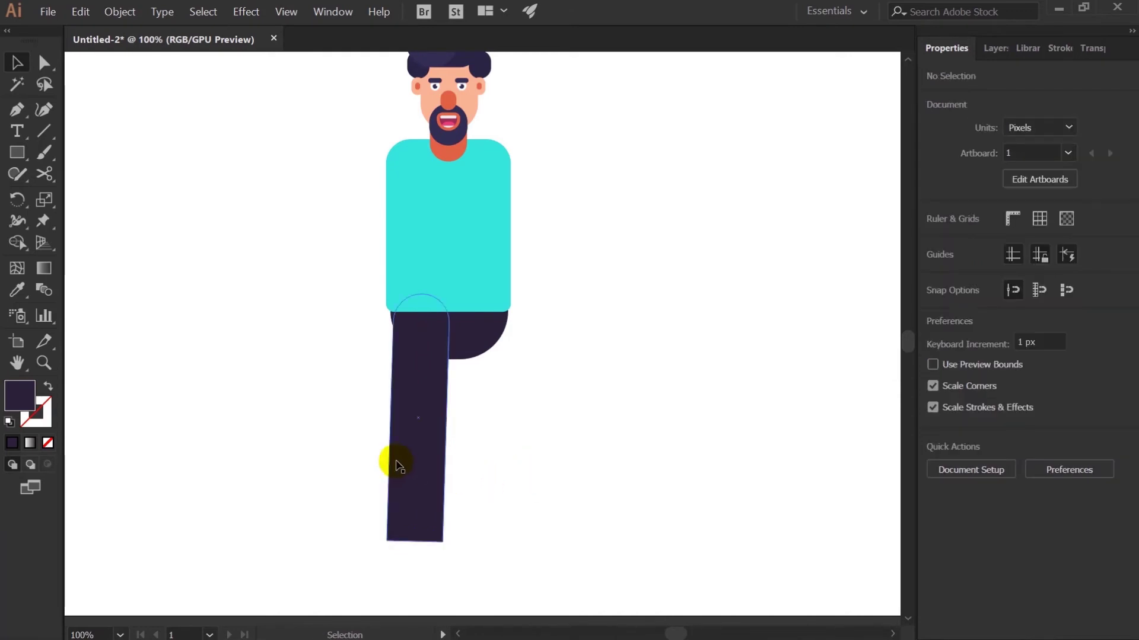
Step: Draw a rectangle at the leg's lower end as the shoe, size it to about 147 by 78 px, and fully round its upper corners
drag(17, 152, 73, 150)
drag(182, 330, 149, 295)
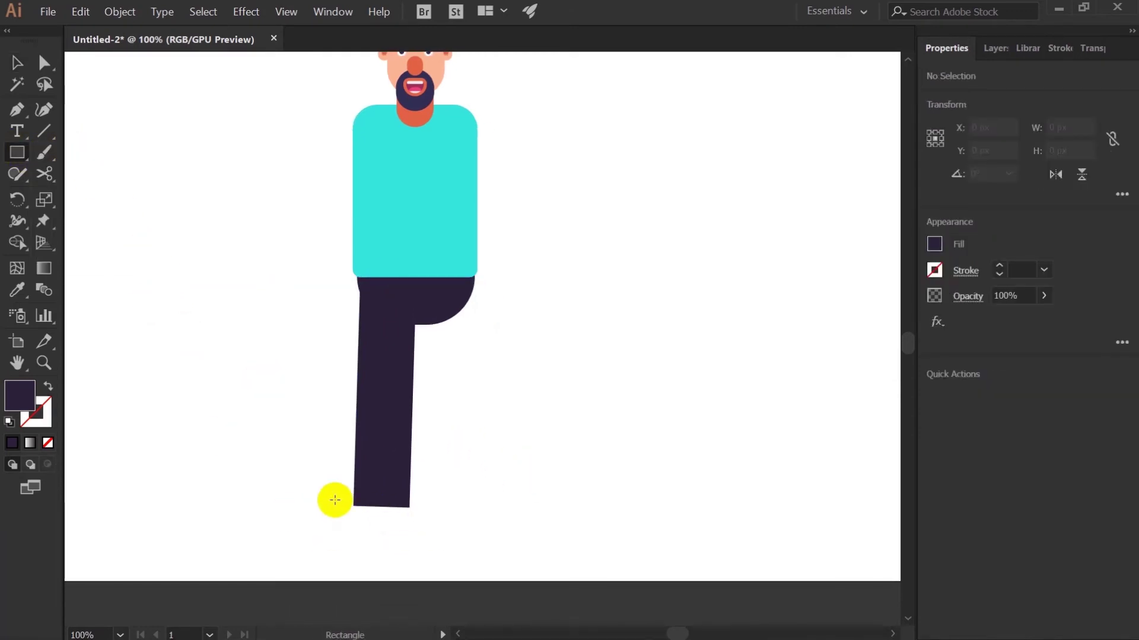
drag(322, 484, 410, 526)
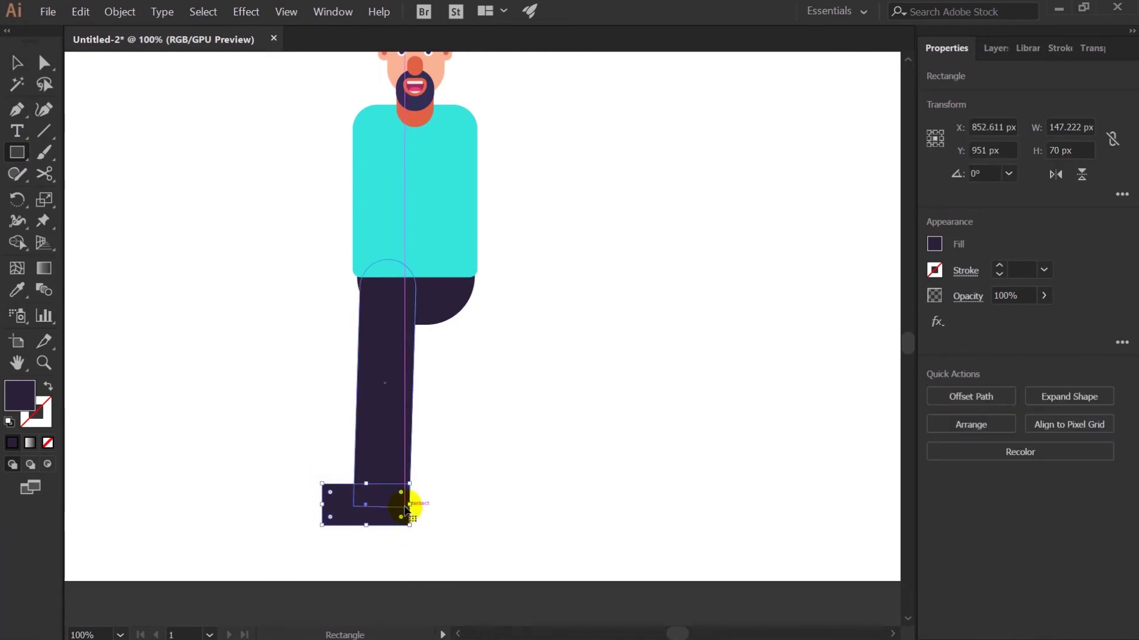
key(ctrl+plus)
key(ctrl+plus)
key(ctrl+plus)
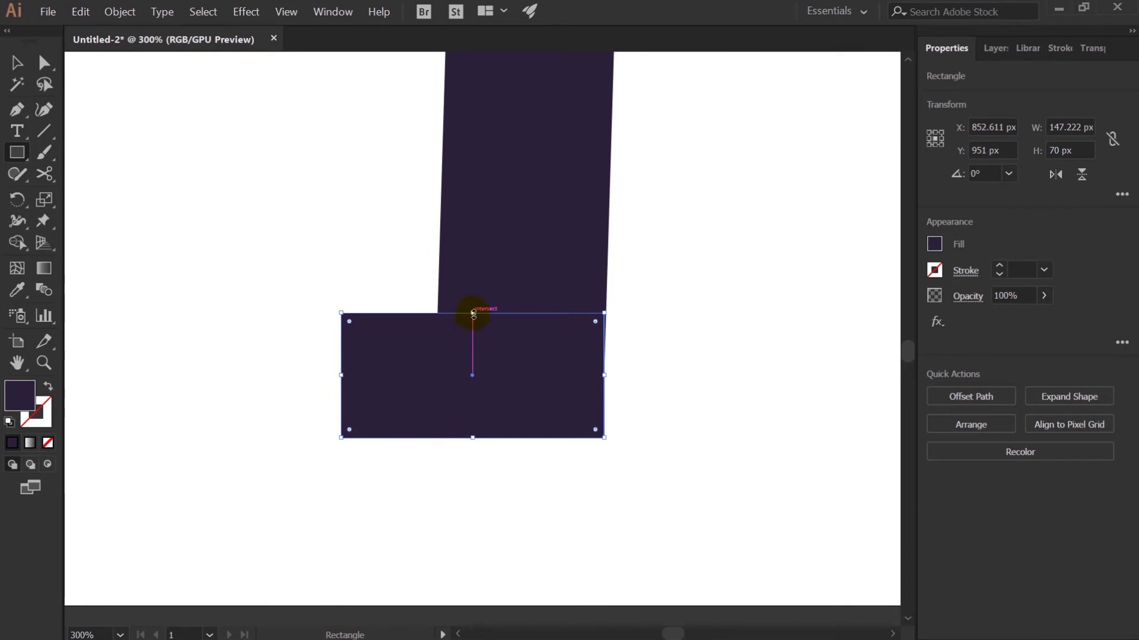
drag(594, 317, 516, 392)
Step: Fill the shoe with a bright pinkish red
double_click(19, 395)
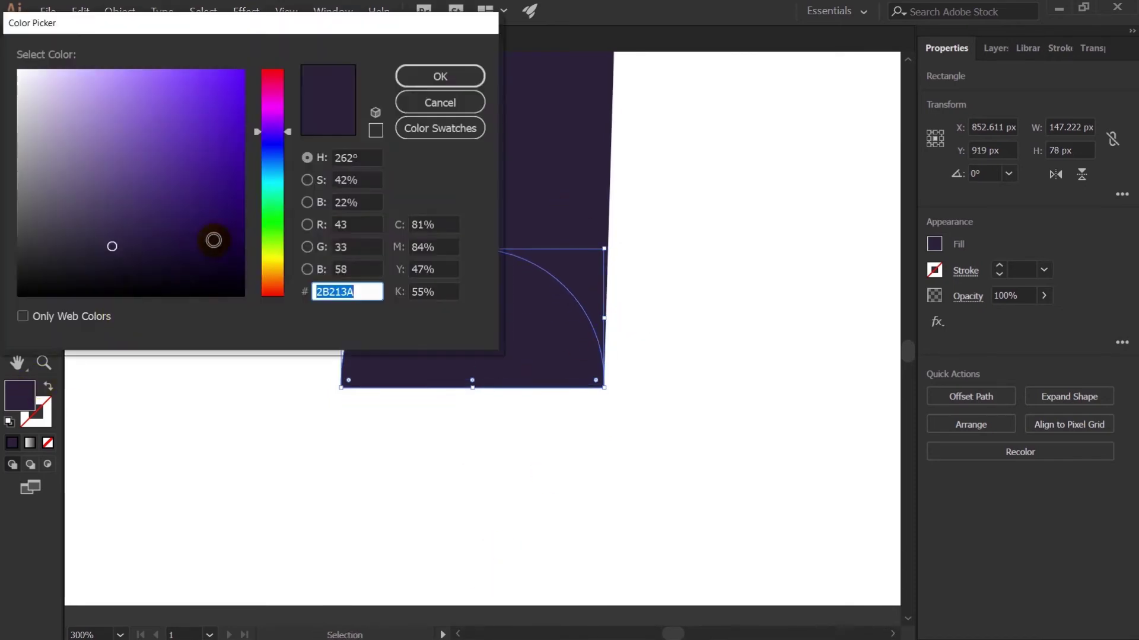
drag(274, 122, 243, 78)
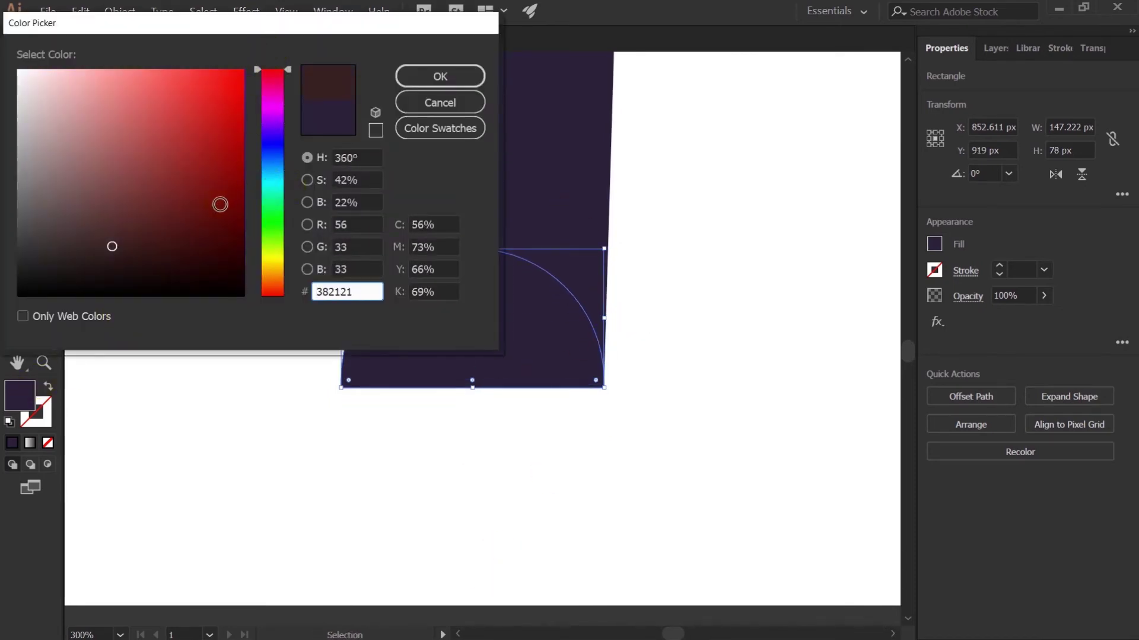
click(198, 101)
click(216, 86)
Step: Group the leg with its shoe and place a duplicate under the right side of the hips
right_click(296, 174)
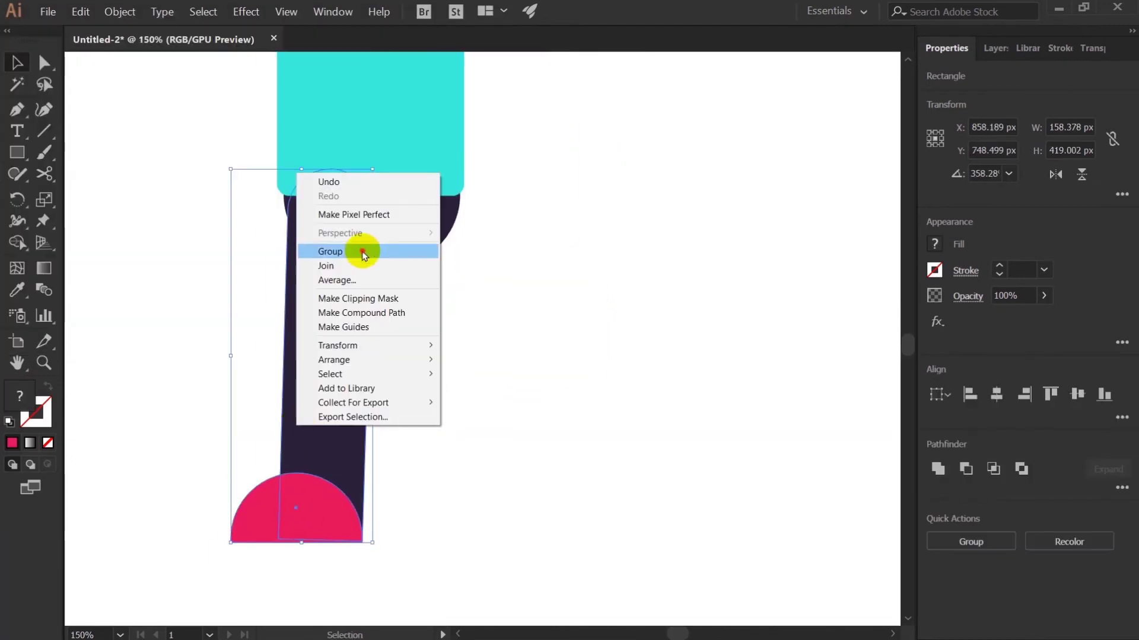
click(363, 252)
drag(331, 354, 495, 354)
Step: Reflect the duplicated leg across the vertical axis so its shoe points outward
right_click(495, 354)
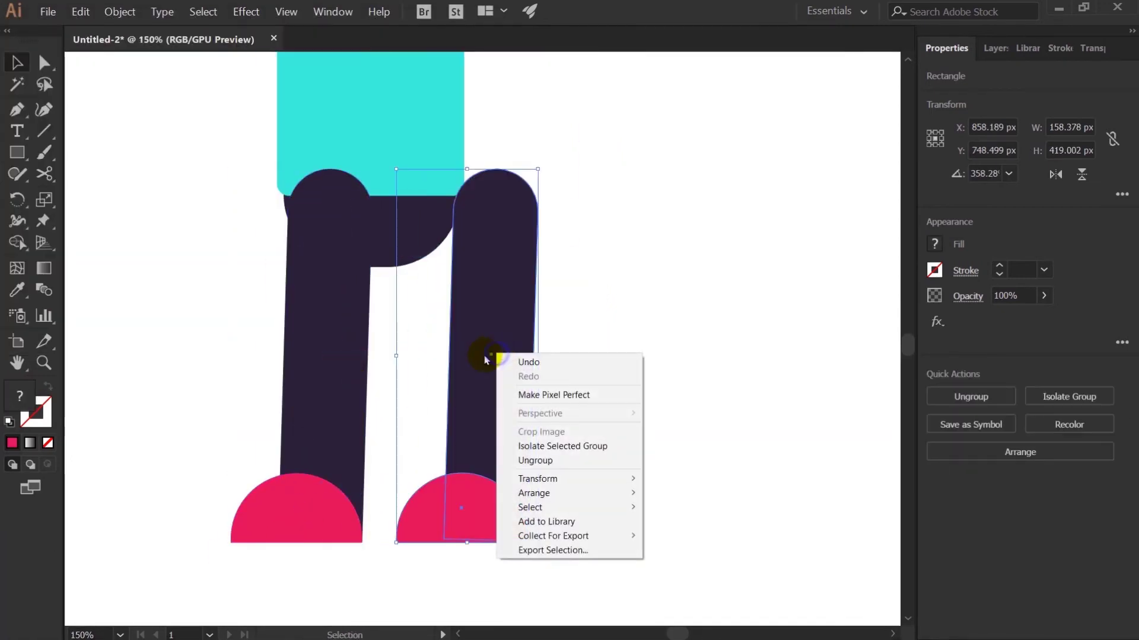
mouse_move(590, 498)
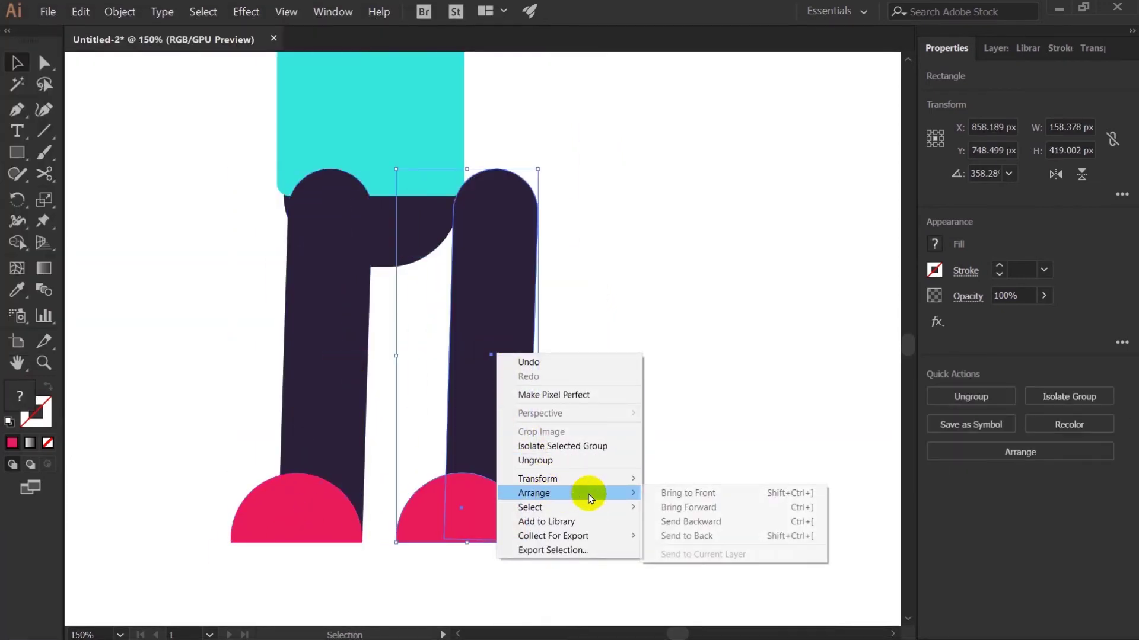
mouse_move(635, 480)
click(677, 525)
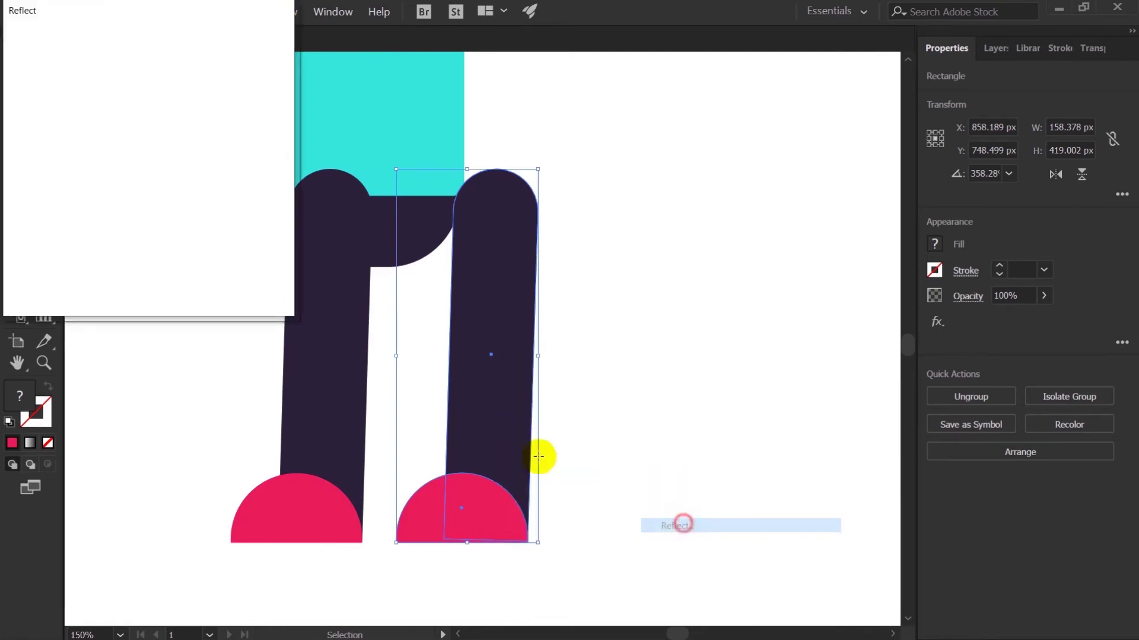
click(156, 274)
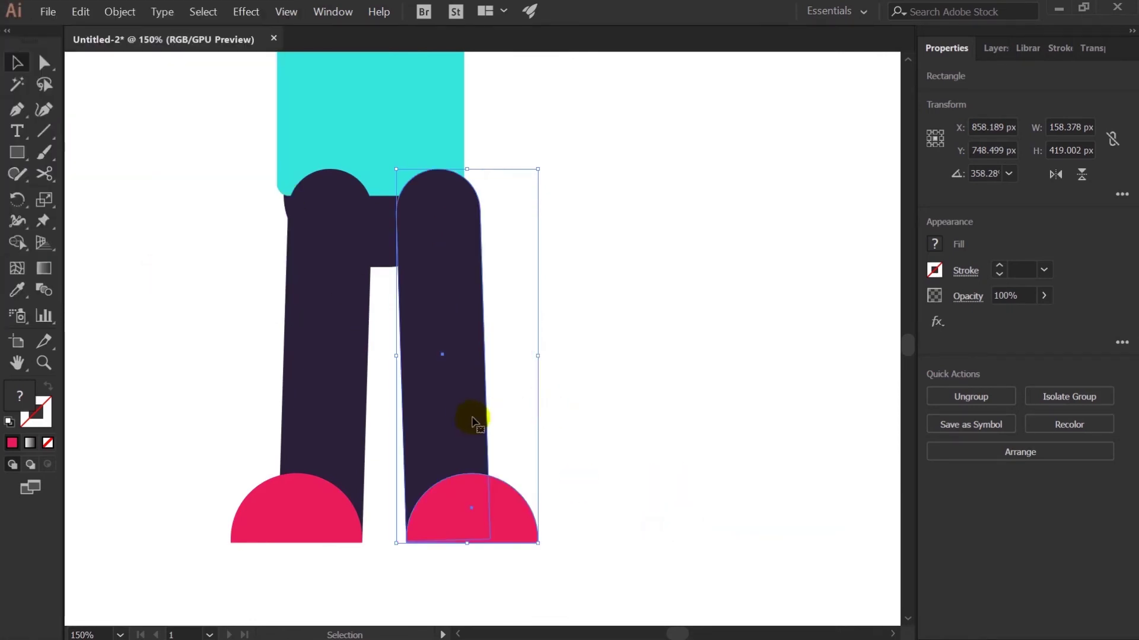
Step: Move the right leg closer to the left one beneath the hips and group both legs together
drag(472, 421, 459, 419)
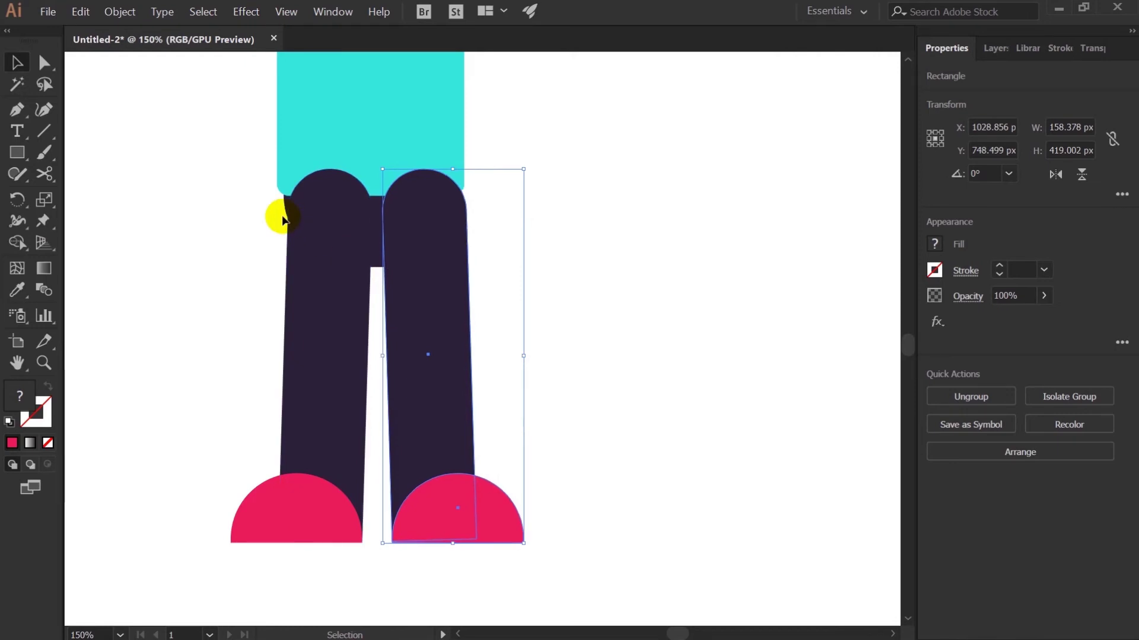
key(Left)
key(Left)
key(Left)
key(Left)
key(Left)
key(Left)
key(Left)
key(Left)
key(Left)
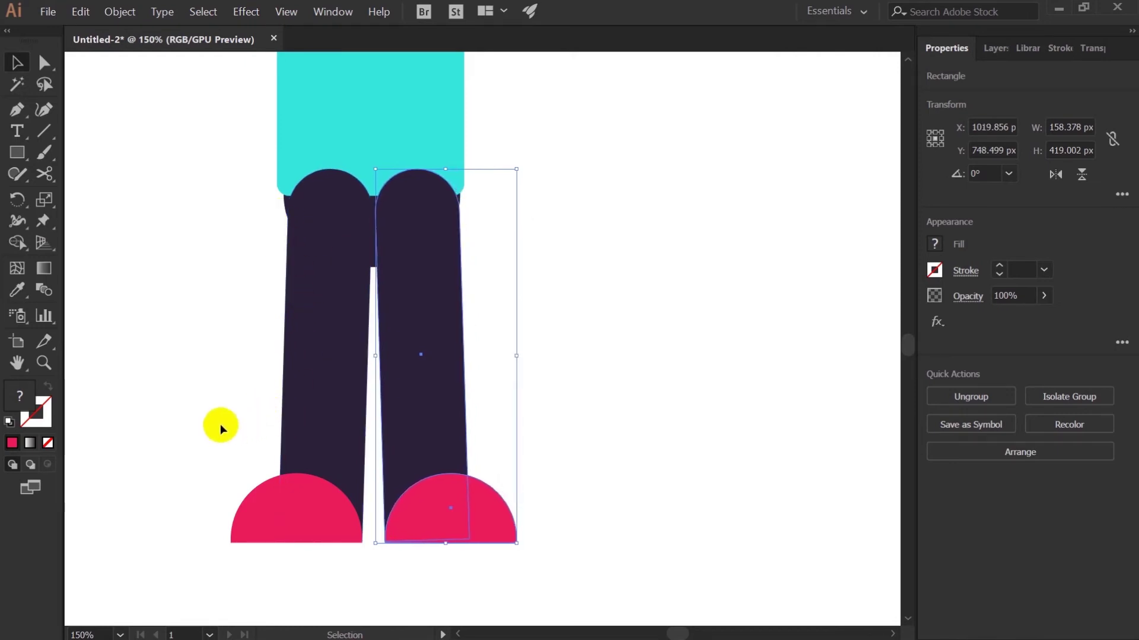
drag(205, 398, 532, 602)
right_click(393, 401)
click(445, 480)
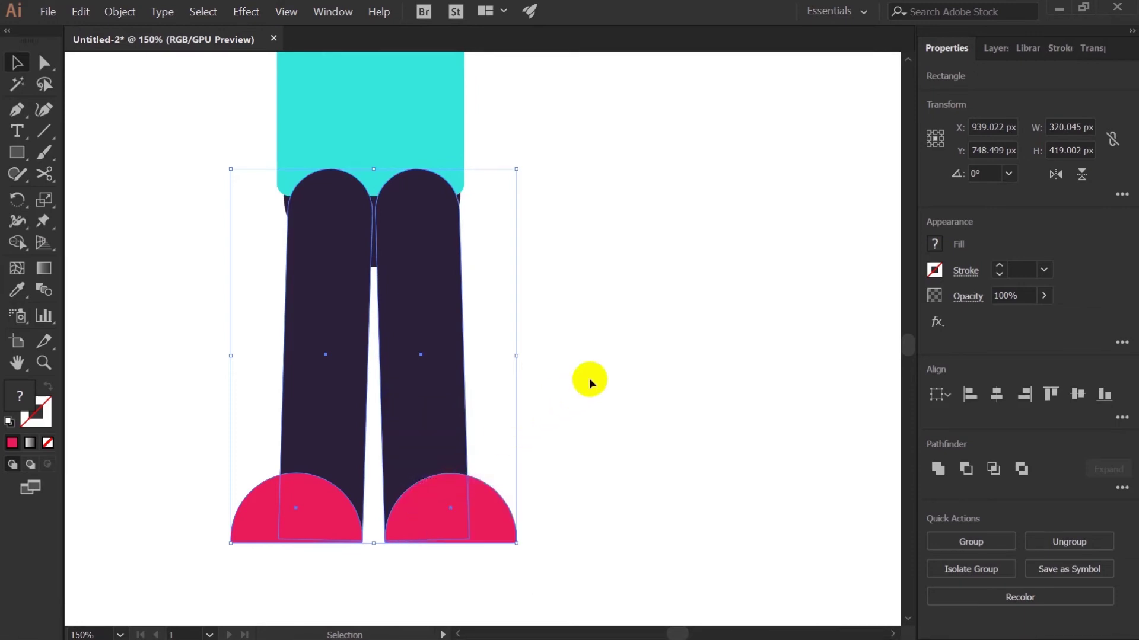
Step: Center all parts of the character, from head to shoes, horizontally on one another
key(ctrl+minus)
key(ctrl+minus)
drag(641, 320, 630, 391)
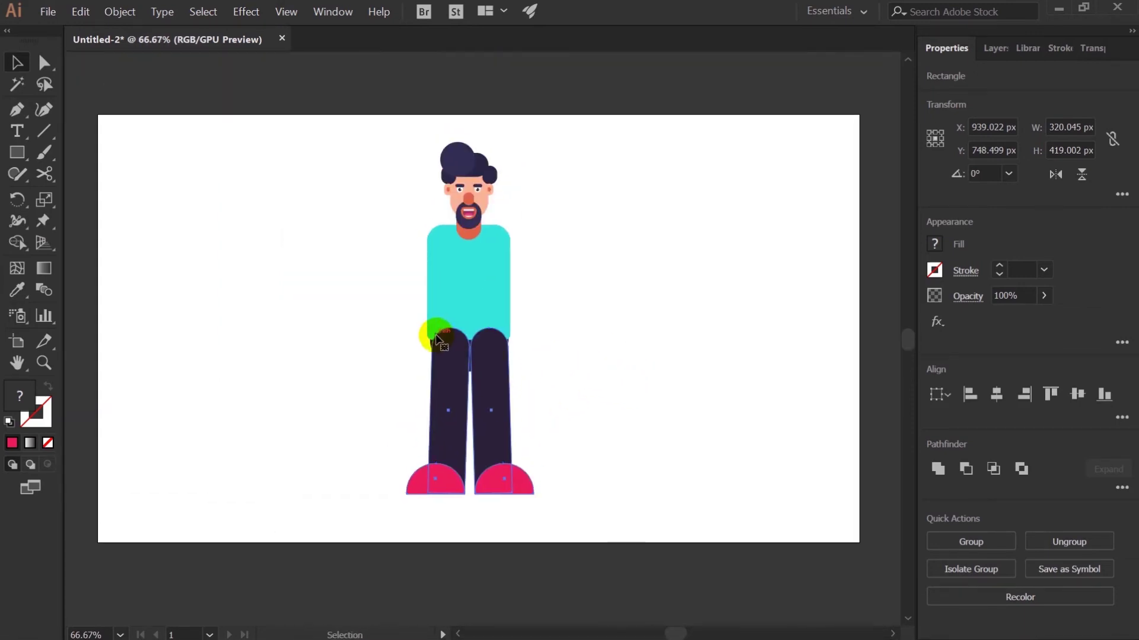
drag(435, 289, 593, 488)
click(1005, 400)
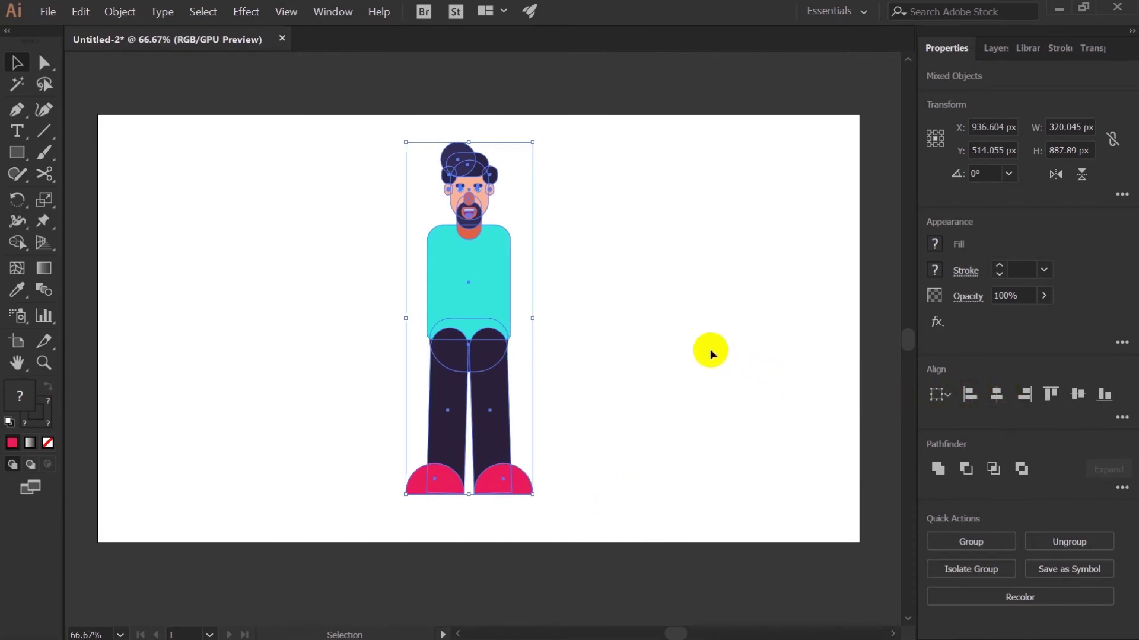
click(690, 344)
Step: Send the grouped legs to the back, behind the hips and torso
key(ctrl+plus)
key(ctrl+plus)
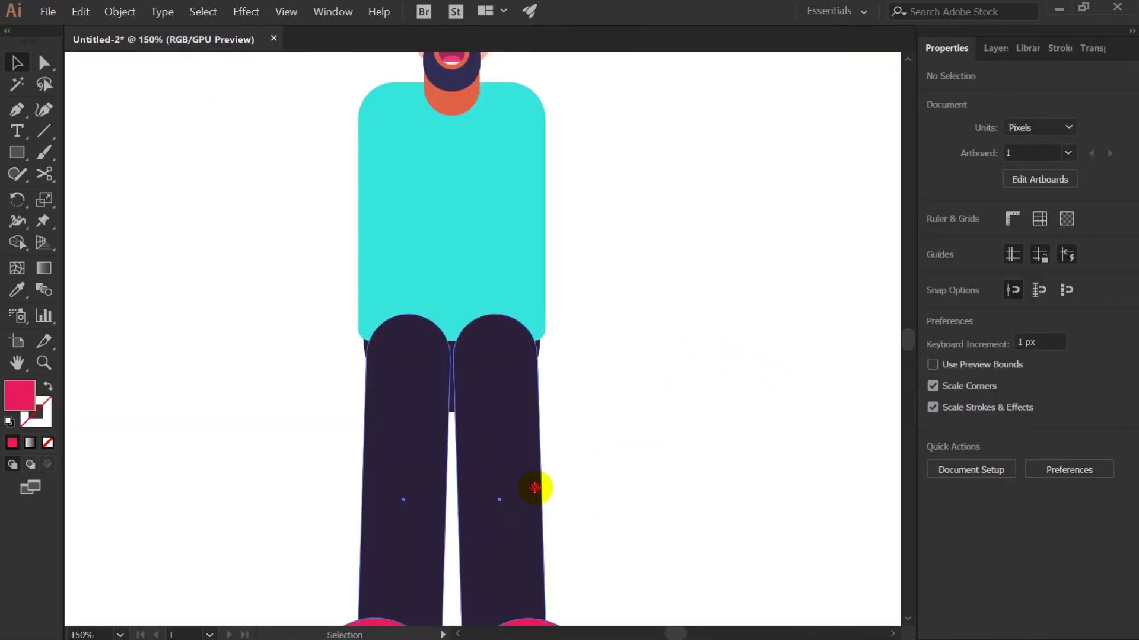
right_click(537, 485)
mouse_move(648, 419)
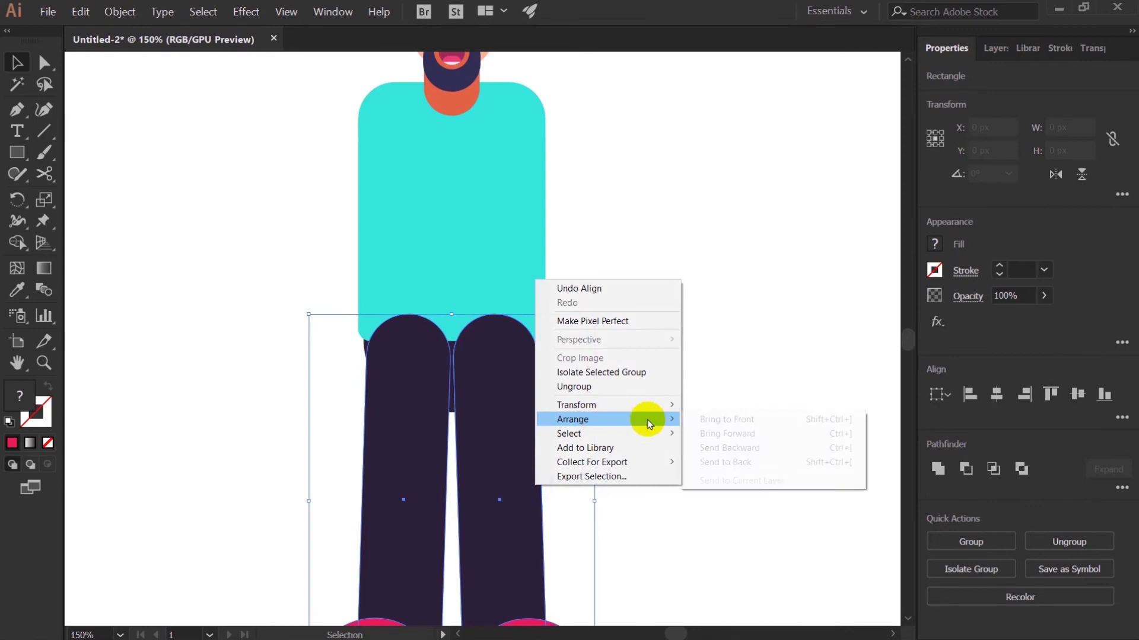
click(720, 460)
click(689, 377)
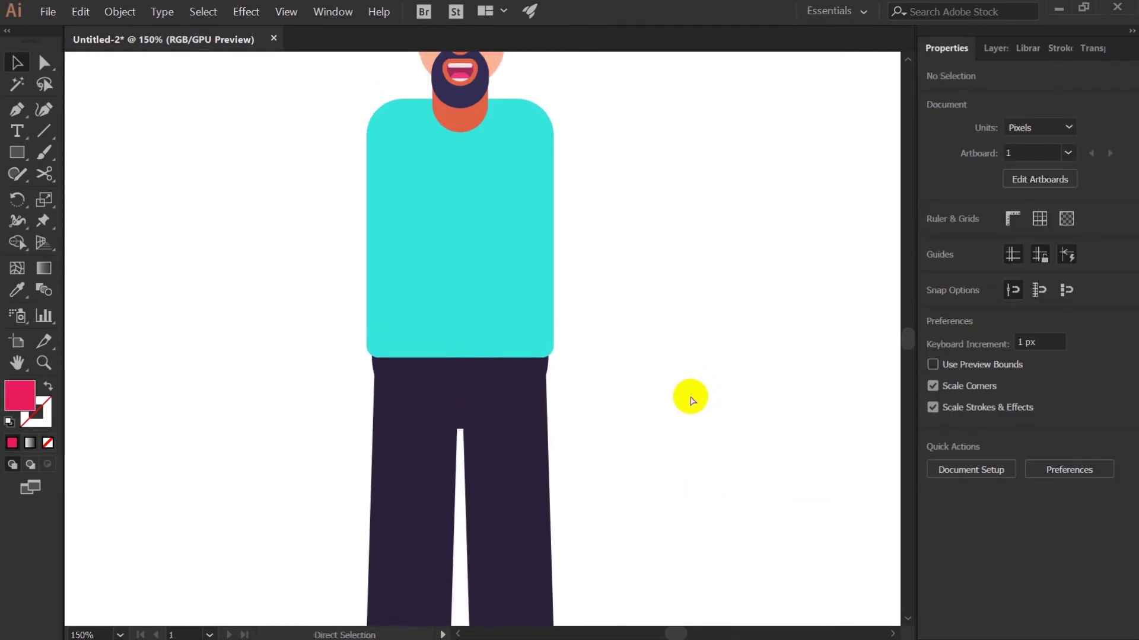
Step: Draw the upper arm beside the torso as a shirt-turquoise rectangle of about 84 by 200 px with rounded upper outer and lower corners
key(ctrl+minus)
key(ctrl+plus)
key(ctrl+plus)
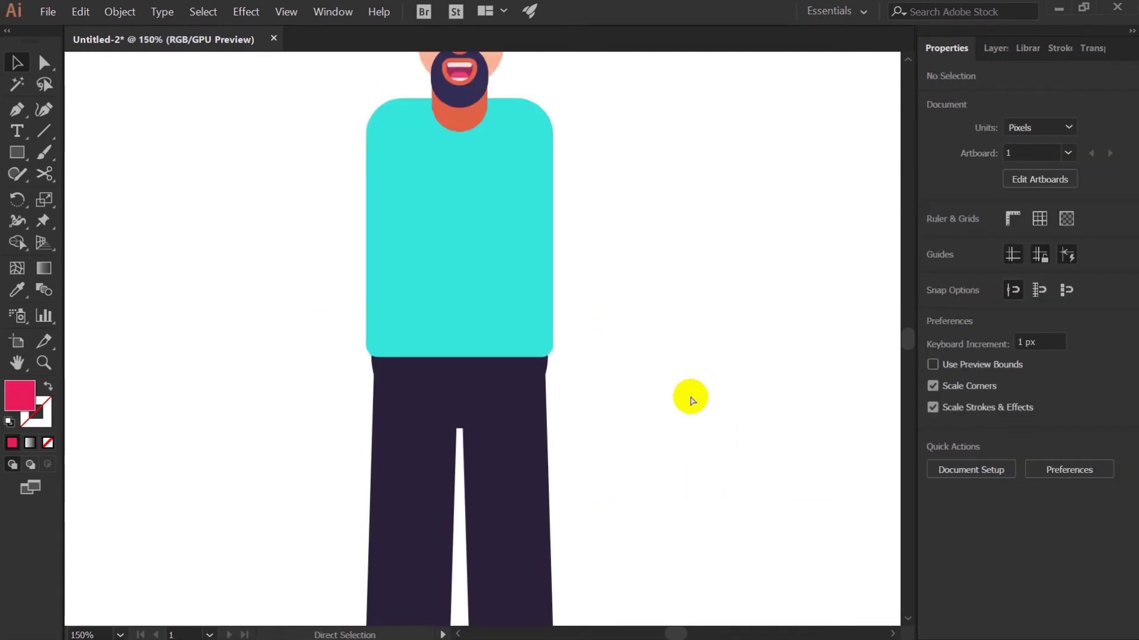
drag(723, 470, 724, 472)
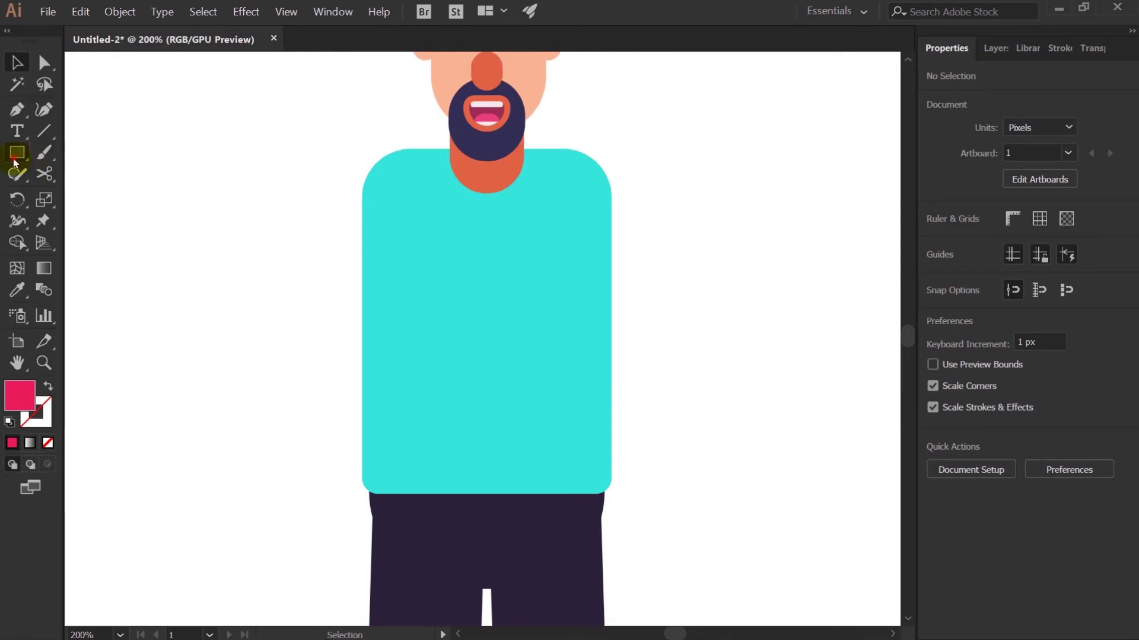
drag(15, 161, 81, 159)
click(204, 175)
drag(222, 233, 304, 407)
key(i)
click(479, 286)
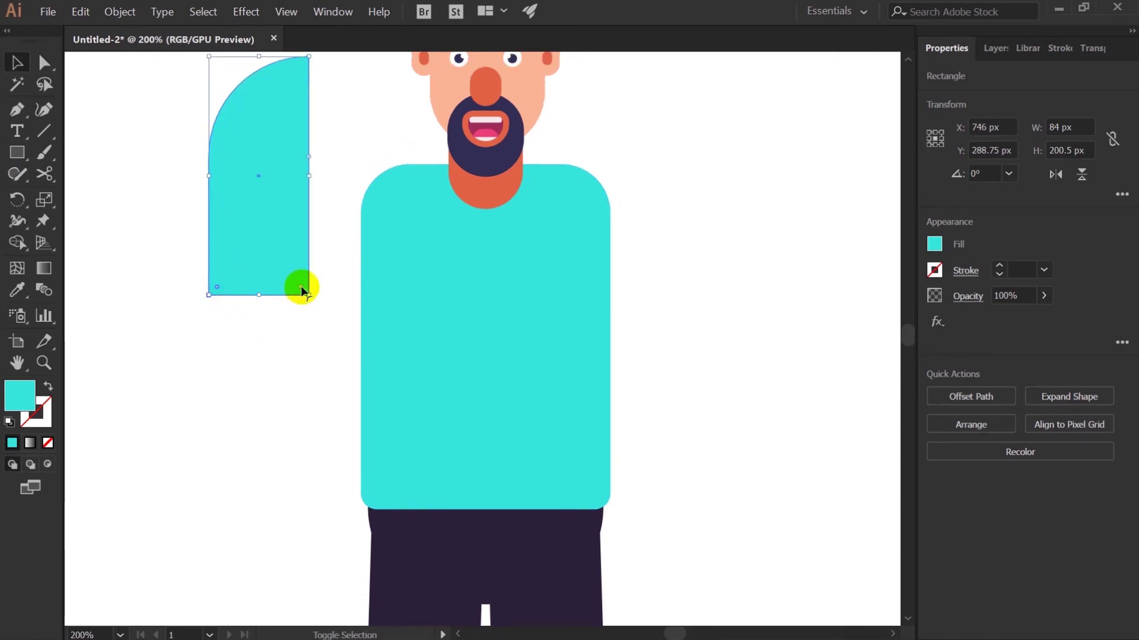
drag(300, 287, 245, 265)
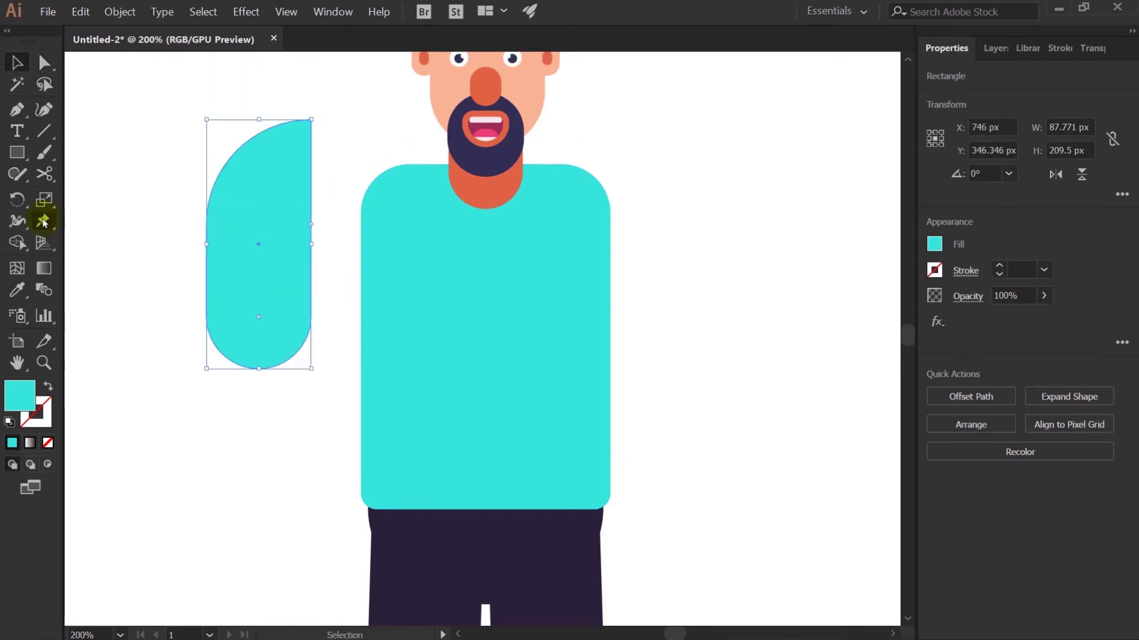
Step: Draw a circle about 97.5 px across over the upper arm's lower end as the sleeve cuff
key(l)
drag(108, 291, 250, 368)
key(v)
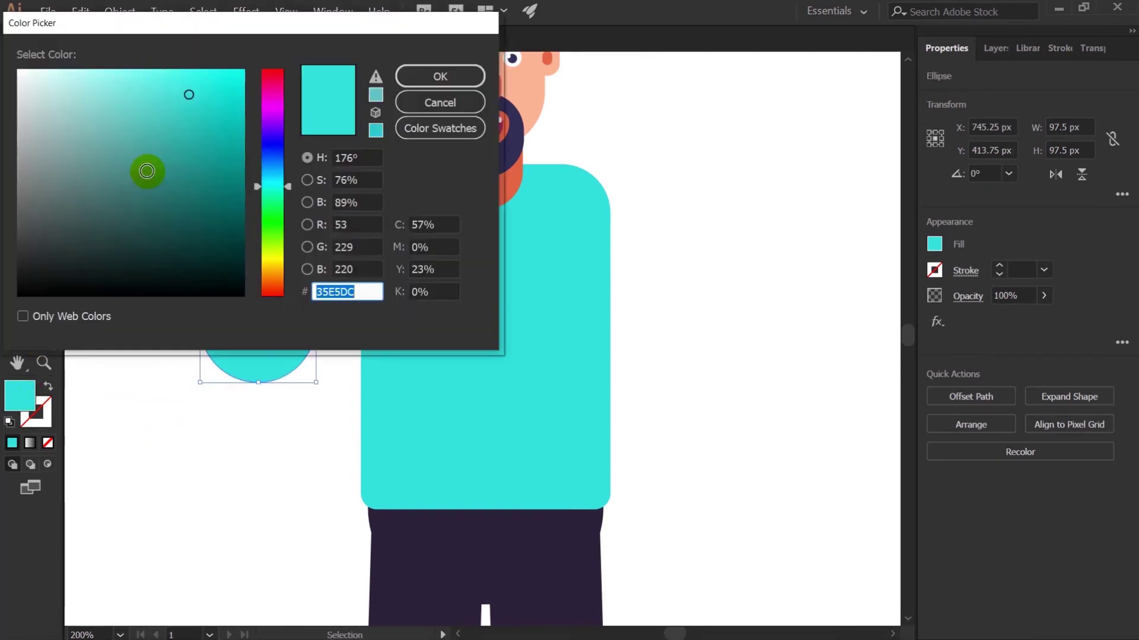
Step: Fill the cuff circle with the lighter turquoise 5BF4E5
click(159, 80)
click(442, 78)
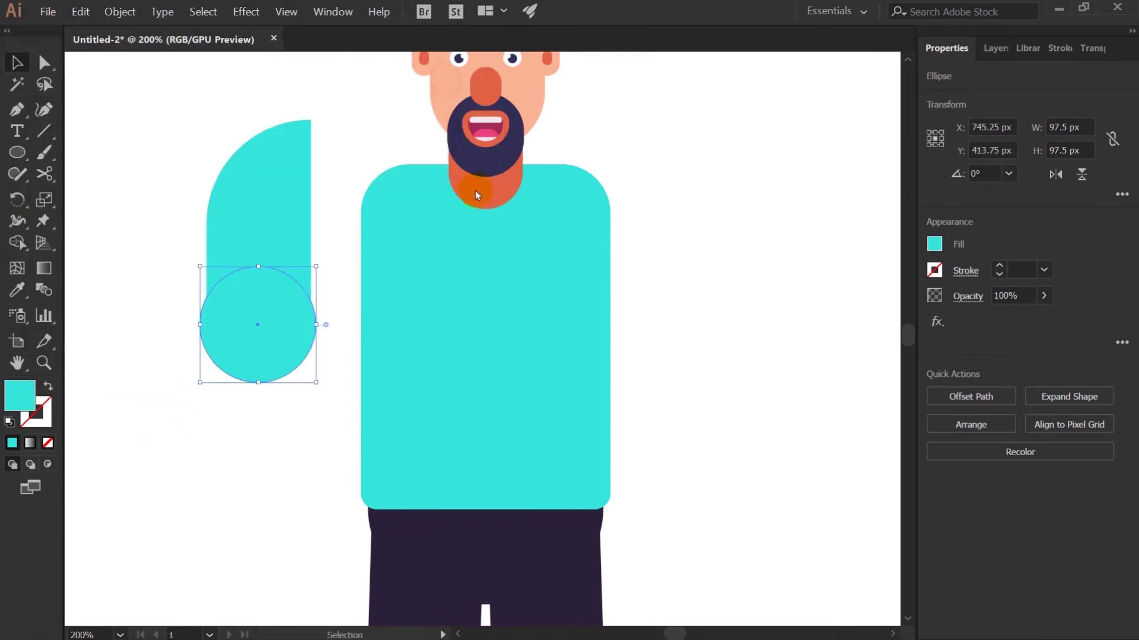
double_click(26, 393)
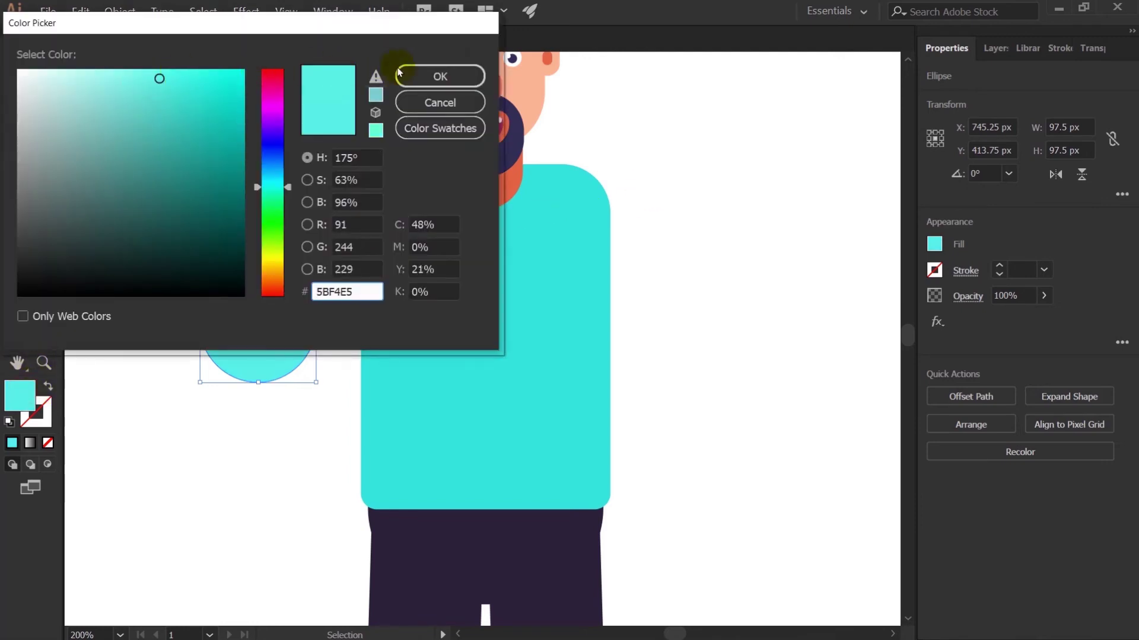
click(417, 78)
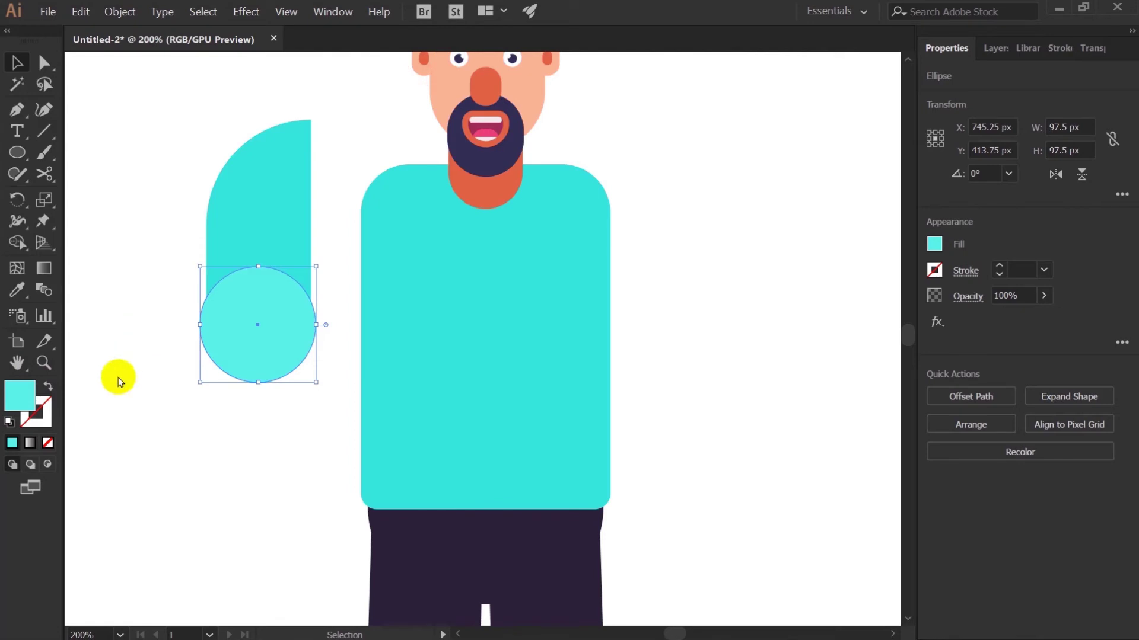
Step: Try a darker turquoise fill on the cuff circle by adjusting its HSB values
double_click(12, 398)
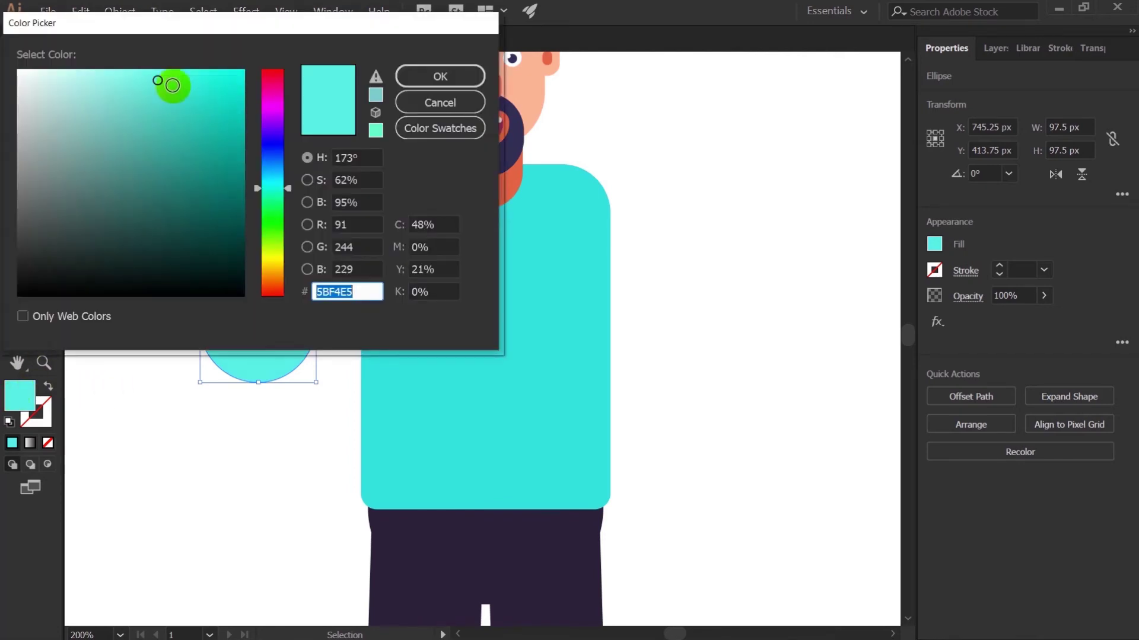
click(411, 108)
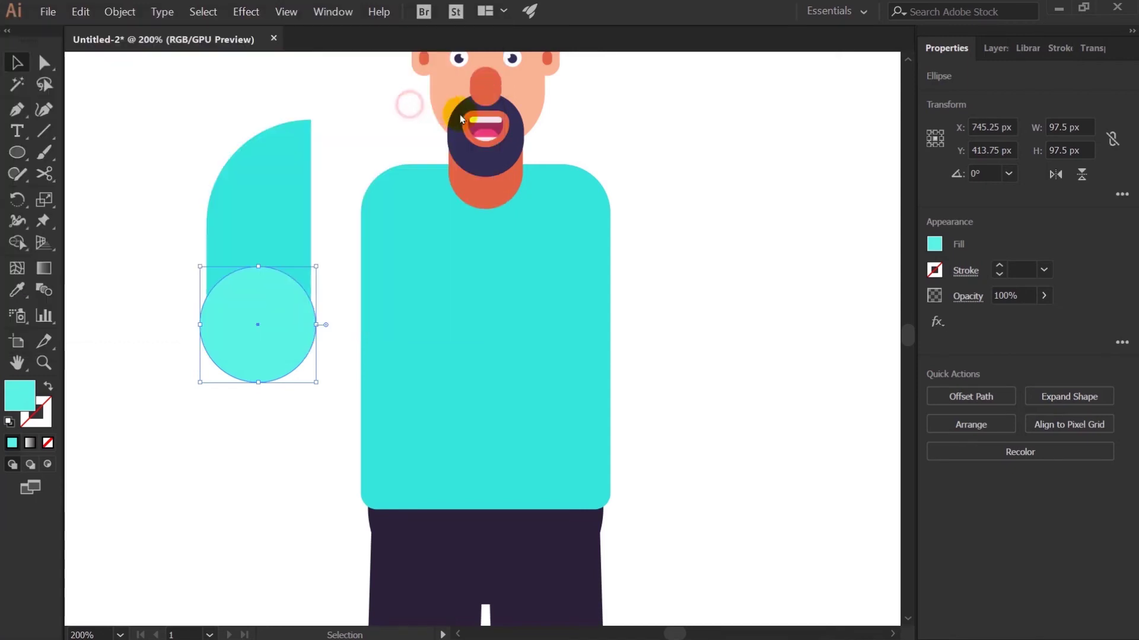
click(932, 246)
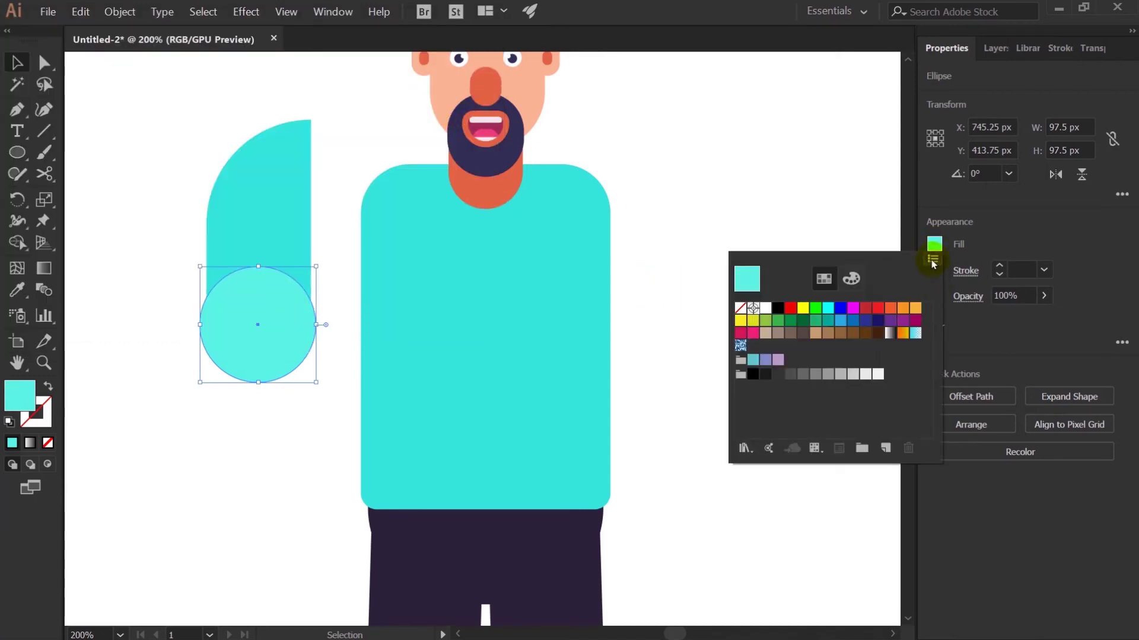
click(849, 284)
click(932, 261)
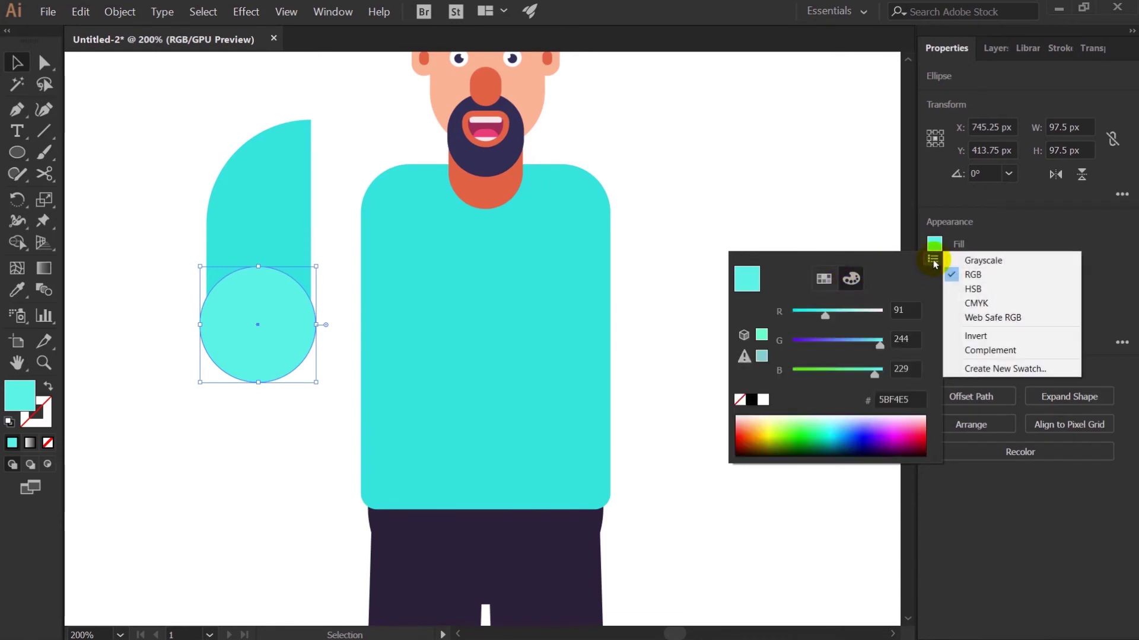
click(985, 291)
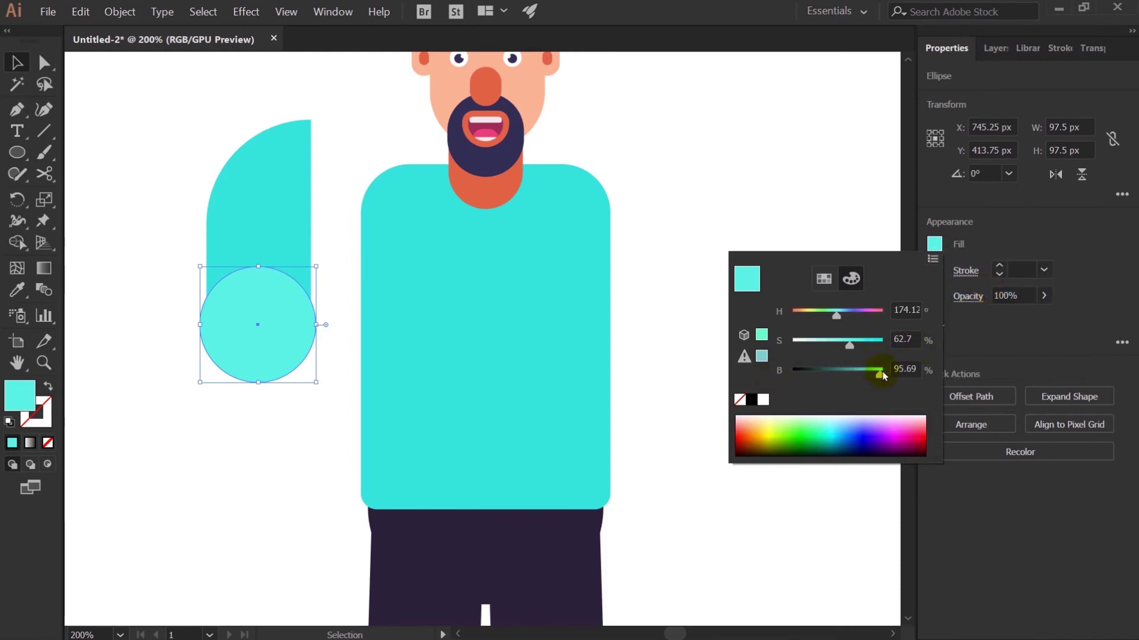
drag(854, 383, 862, 344)
click(1005, 233)
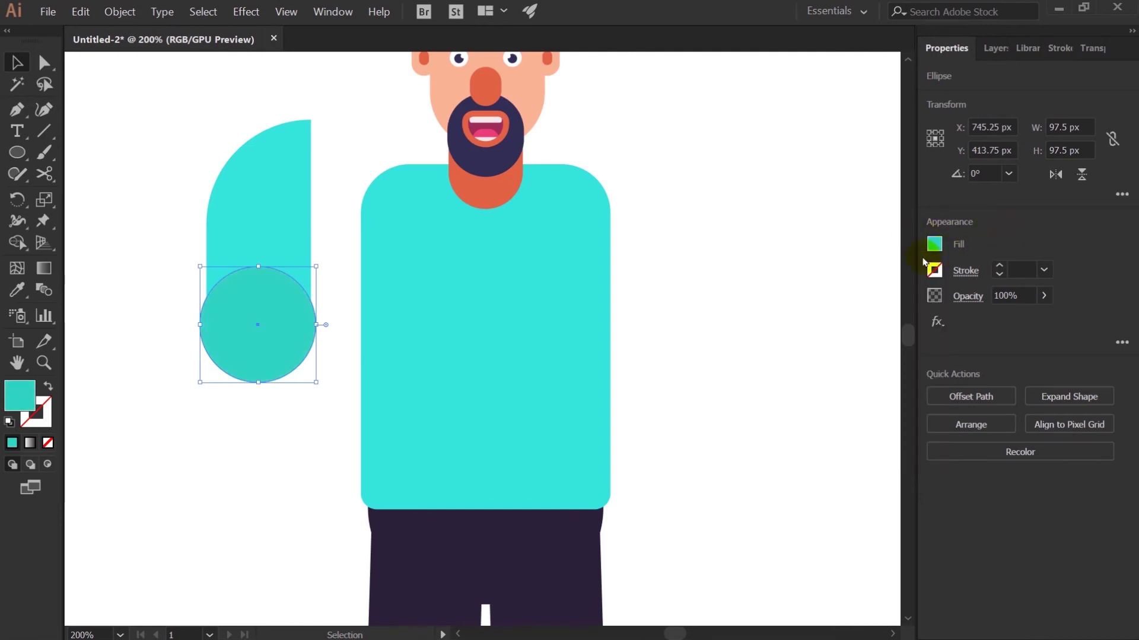
Step: Undo the darker fill changes on the cuff circle and deselect it
key(ctrl+z)
key(ctrl+z)
key(ctrl+z)
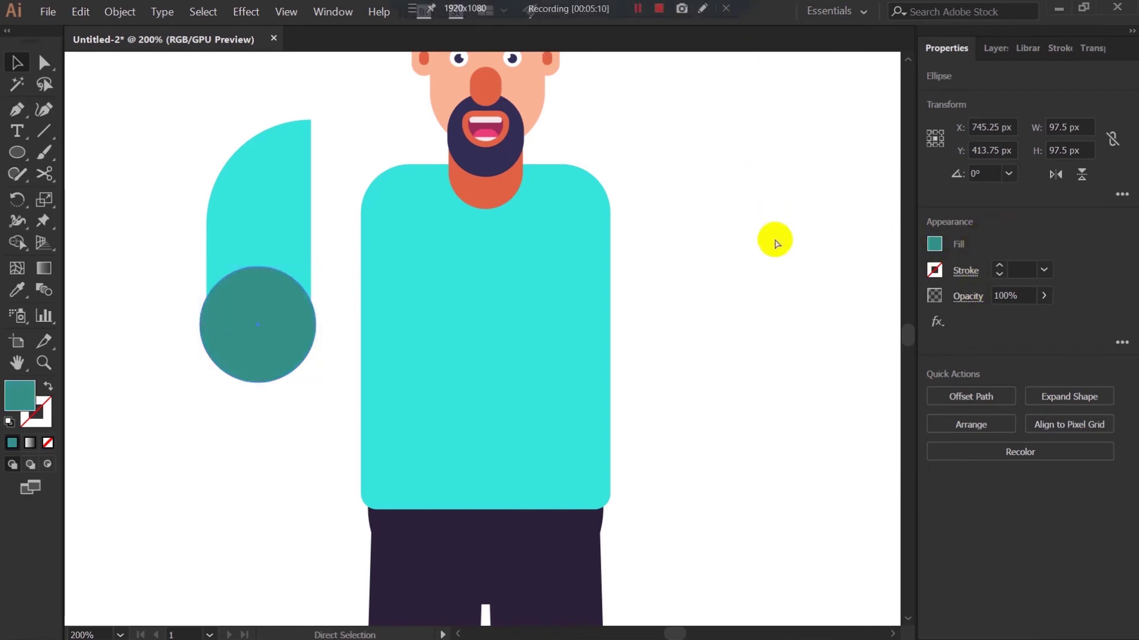
key(a)
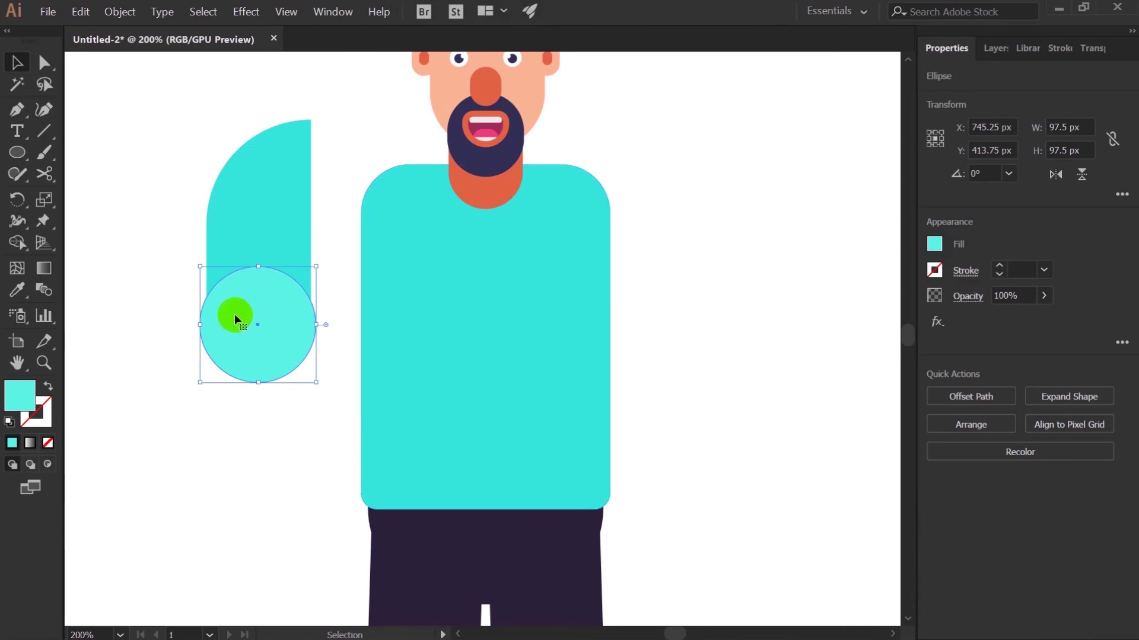
click(159, 253)
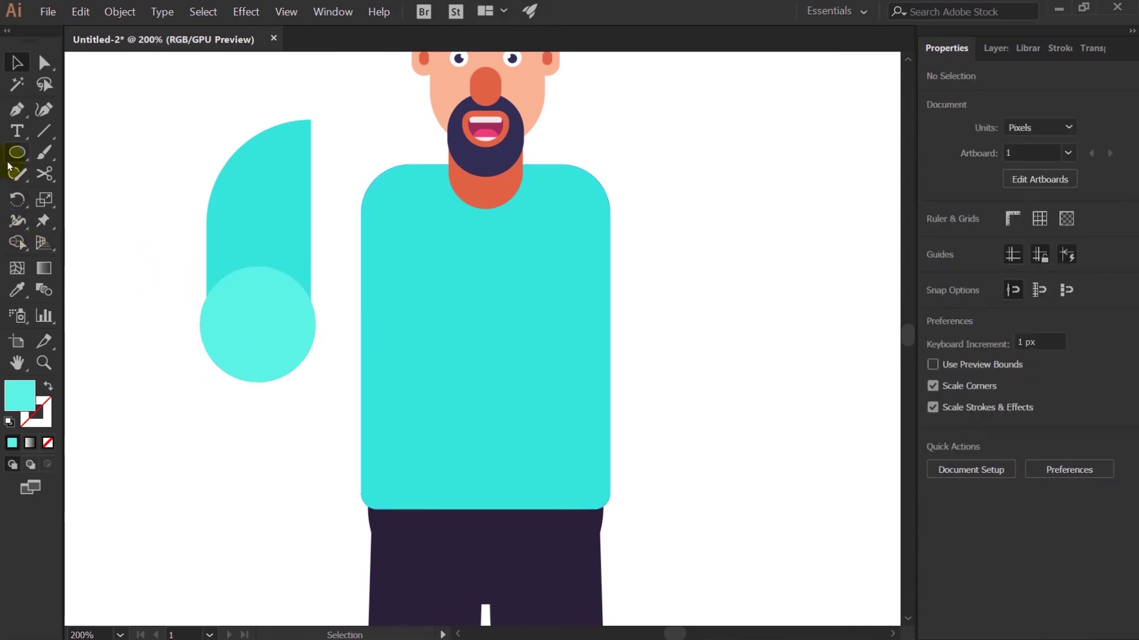
Step: Draw a skin-coloured forearm with fully rounded ends from the cuff circle toward the hips, tilted about 28°
drag(17, 153, 66, 152)
mouse_move(241, 306)
mouse_down()
mouse_move(336, 559)
mouse_move(409, 539)
mouse_up()
key(i)
key(v)
drag(335, 527, 340, 500)
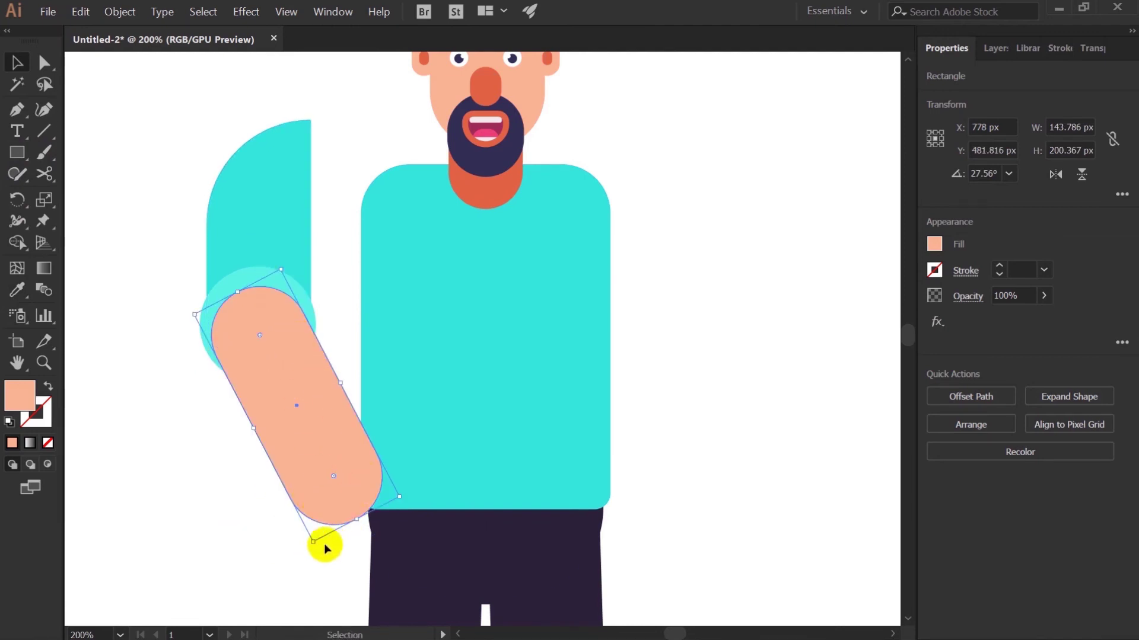
drag(316, 542, 307, 489)
click(175, 466)
key(ctrl+z)
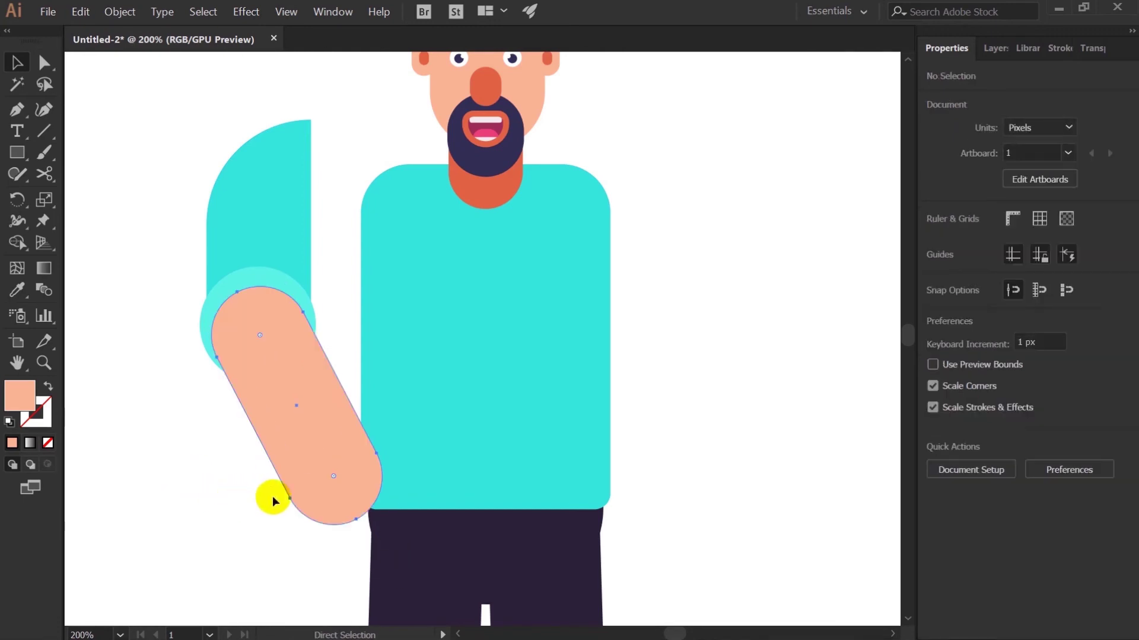
Step: Shrink the forearm slightly and nudge it upward so its upper end sits inside the cuff circle
drag(314, 545, 318, 539)
click(245, 511)
click(324, 462)
key(Up)
key(Up)
key(Up)
key(Up)
key(Down)
key(Down)
key(Down)
key(Down)
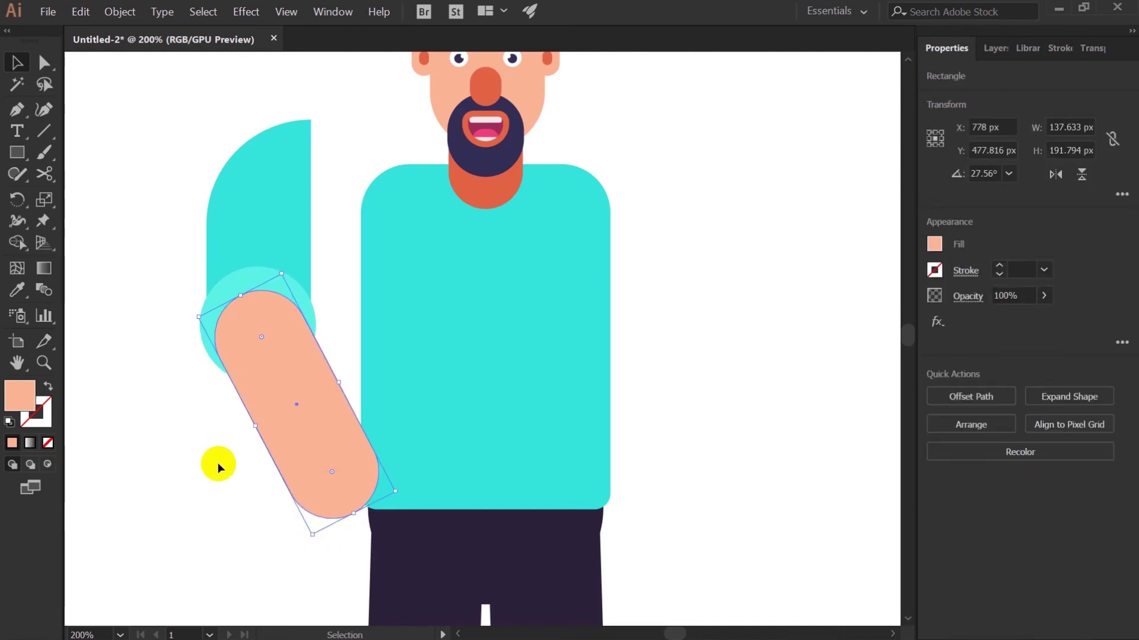
click(218, 463)
Step: Draw a skin-coloured square of about 99 px, round it into a circle and place it on the forearm's lower end as the hand
drag(16, 153, 77, 155)
mouse_move(240, 486)
mouse_down()
mouse_move(305, 571)
mouse_move(358, 605)
mouse_up()
key(a)
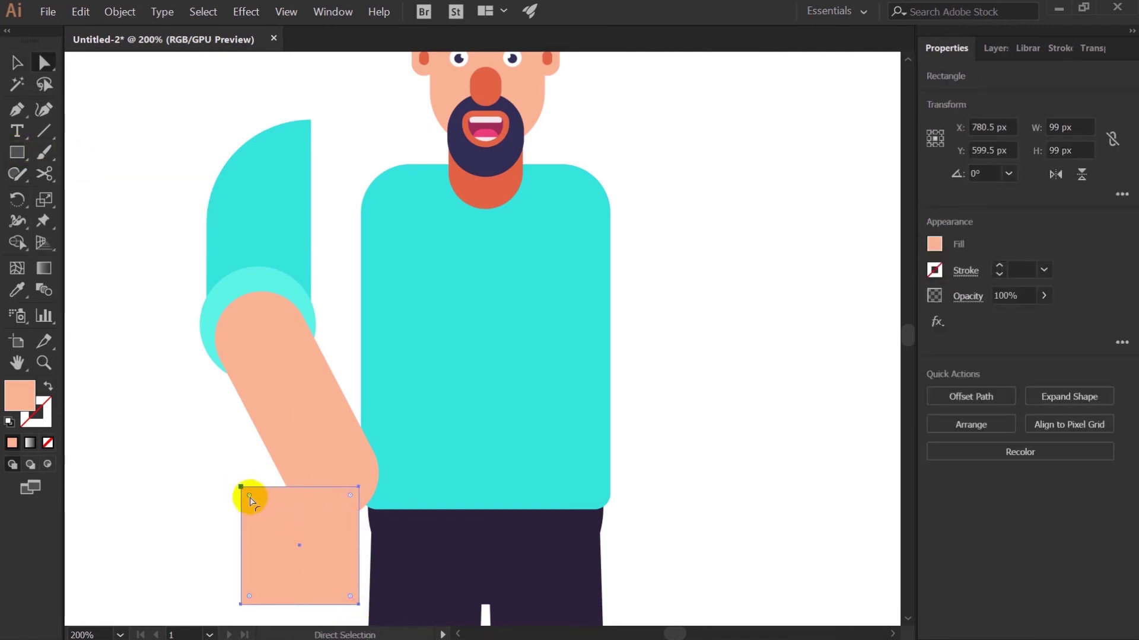
drag(249, 496, 306, 620)
key(v)
drag(311, 569, 330, 502)
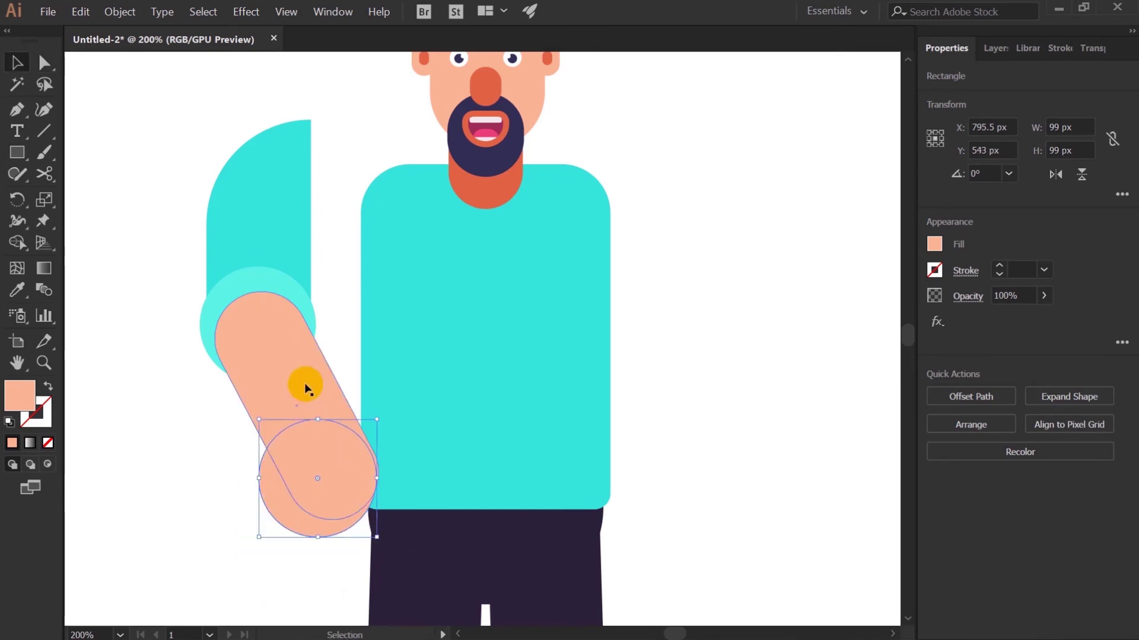
Step: Nudge the hand circle into line with the forearm's end and enlarge it to about 102 px
key(Up)
key(Up)
key(Up)
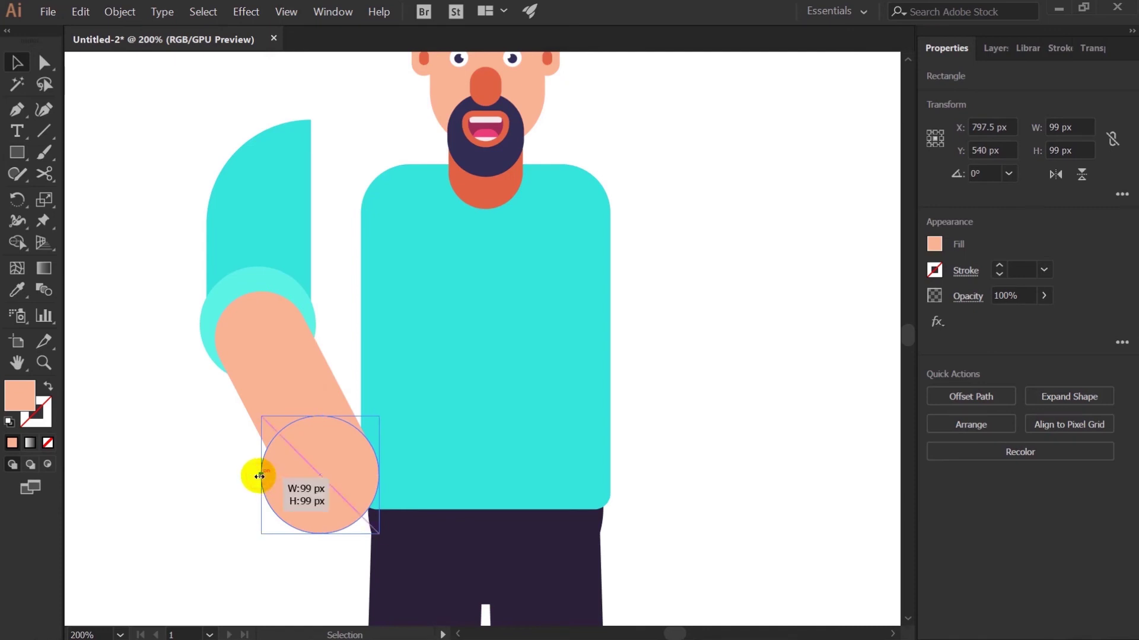
drag(259, 476, 257, 475)
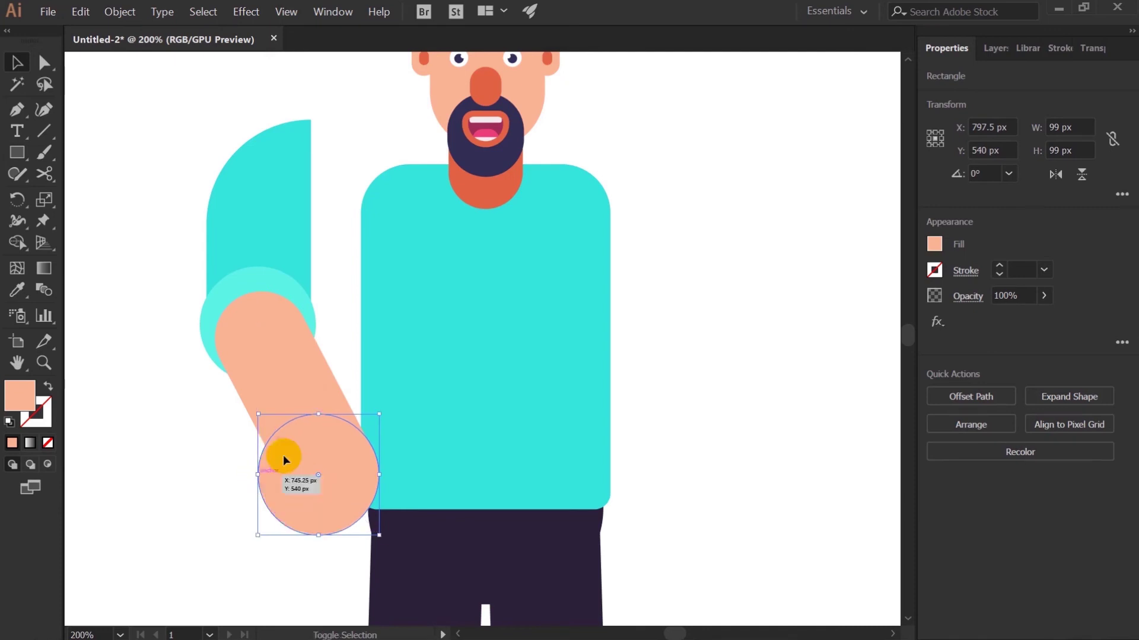
click(242, 460)
Step: Group the upper arm, cuff, forearm and hand into one arm
drag(175, 242, 279, 398)
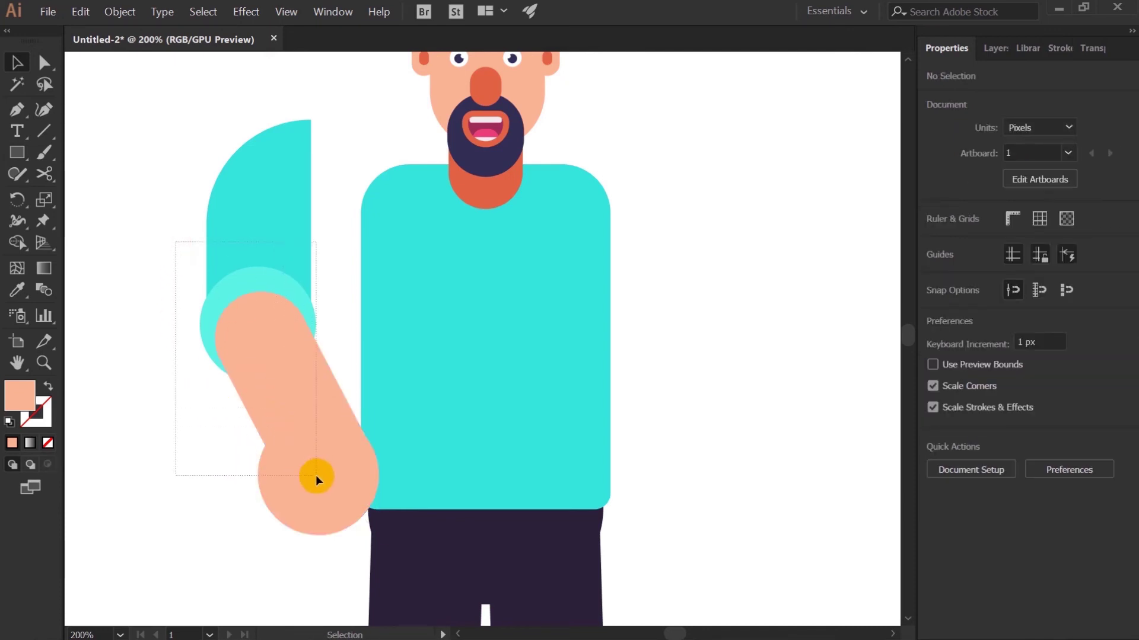
drag(315, 475, 316, 475)
right_click(261, 238)
click(307, 325)
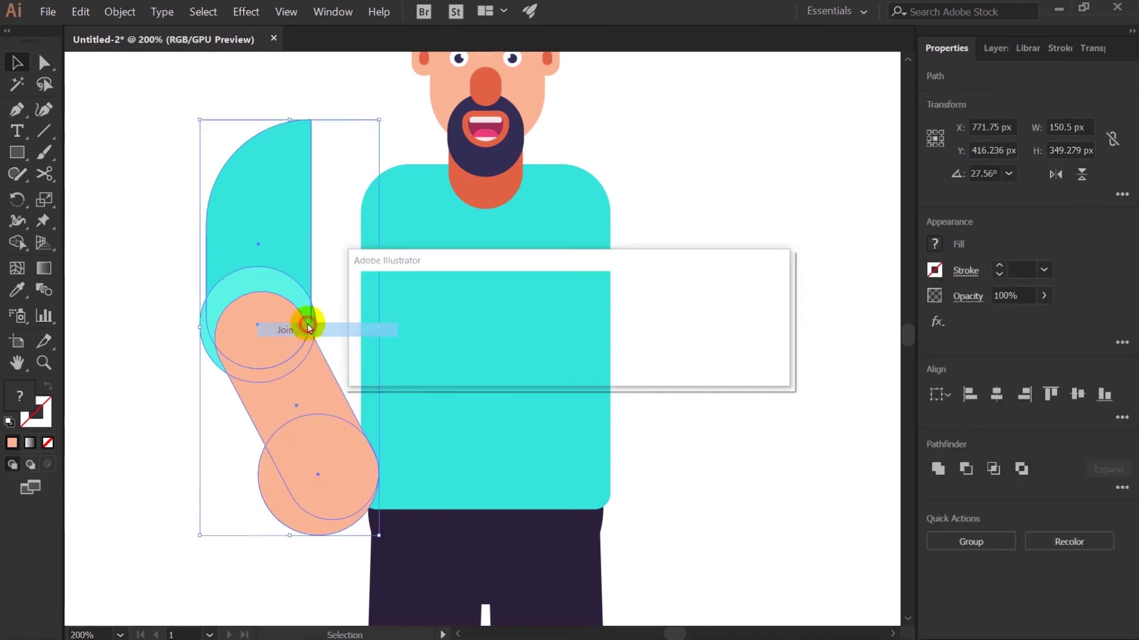
click(748, 362)
right_click(260, 264)
click(329, 344)
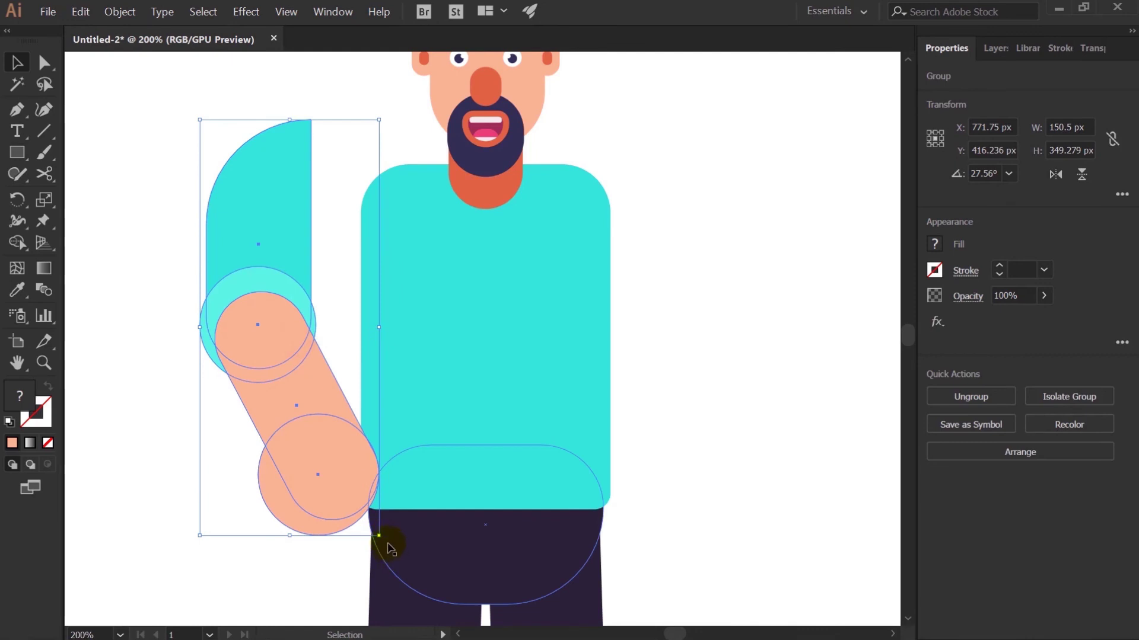
Step: Rotate the arm group clockwise and position it so its upper end overlaps the torso's shoulder corner
drag(384, 538, 350, 560)
drag(279, 292, 332, 328)
key(ctrl+z)
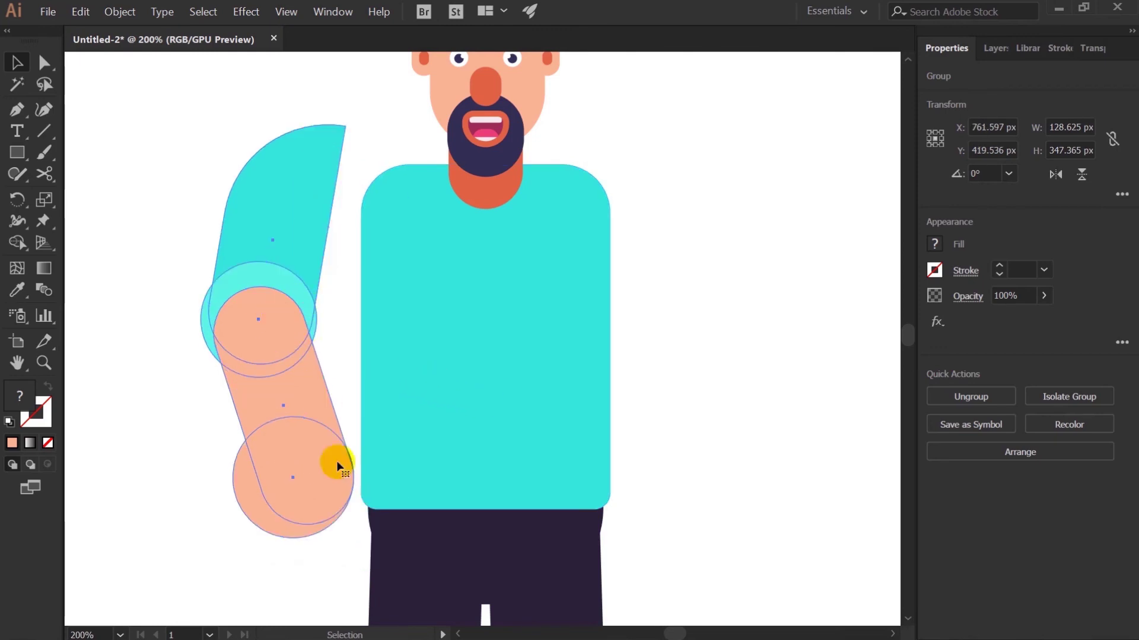
click(109, 272)
click(256, 307)
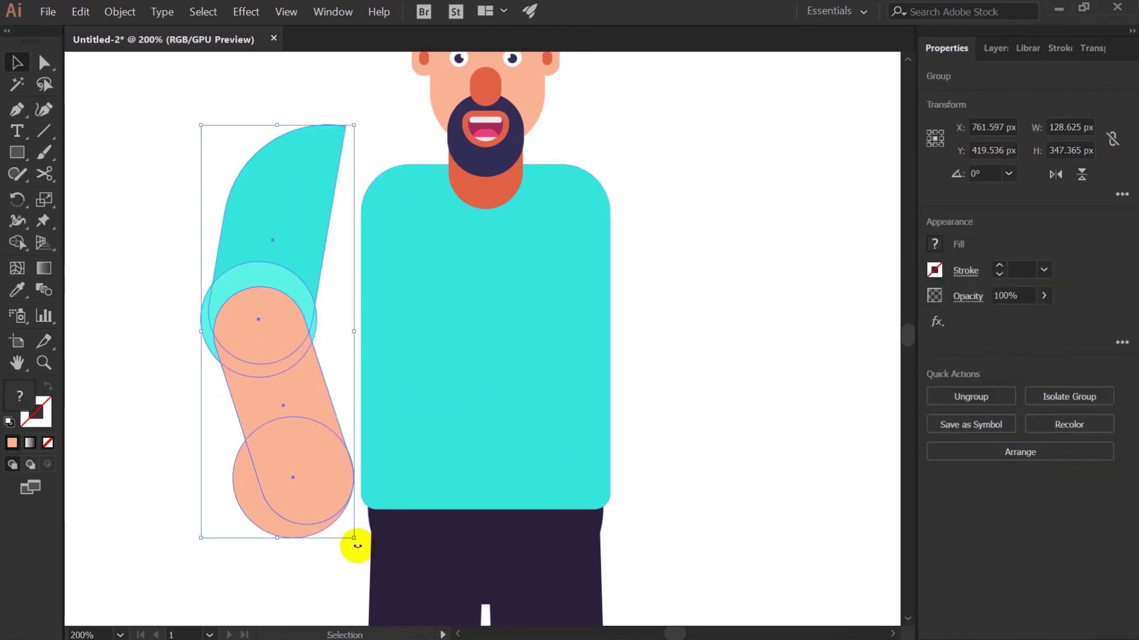
drag(357, 546, 280, 611)
drag(294, 291, 301, 296)
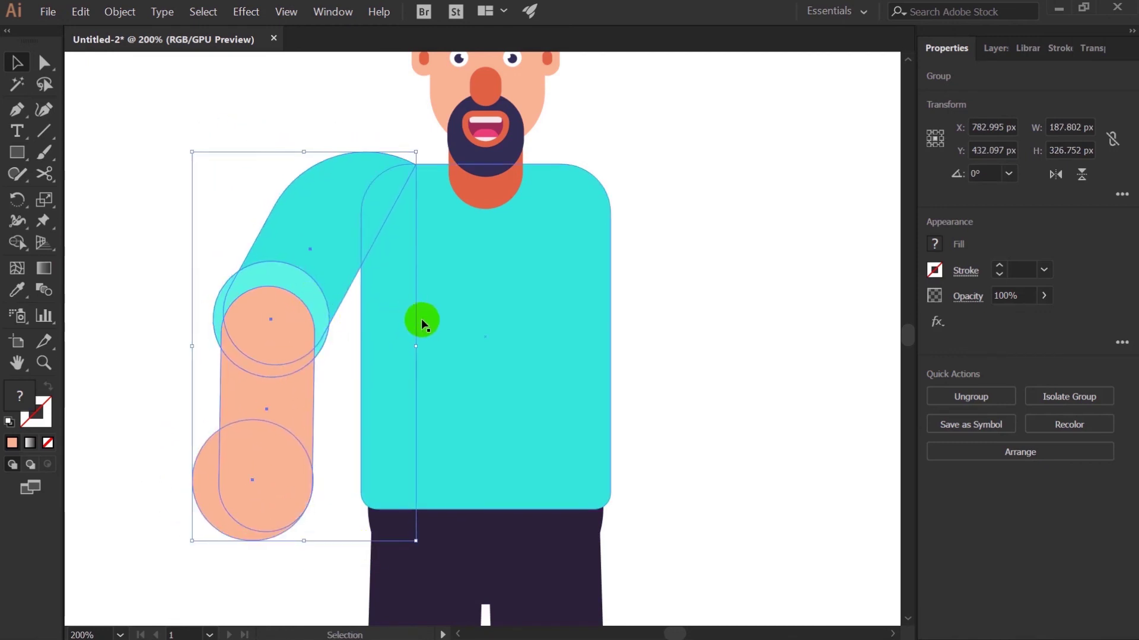
key(Left)
key(Left)
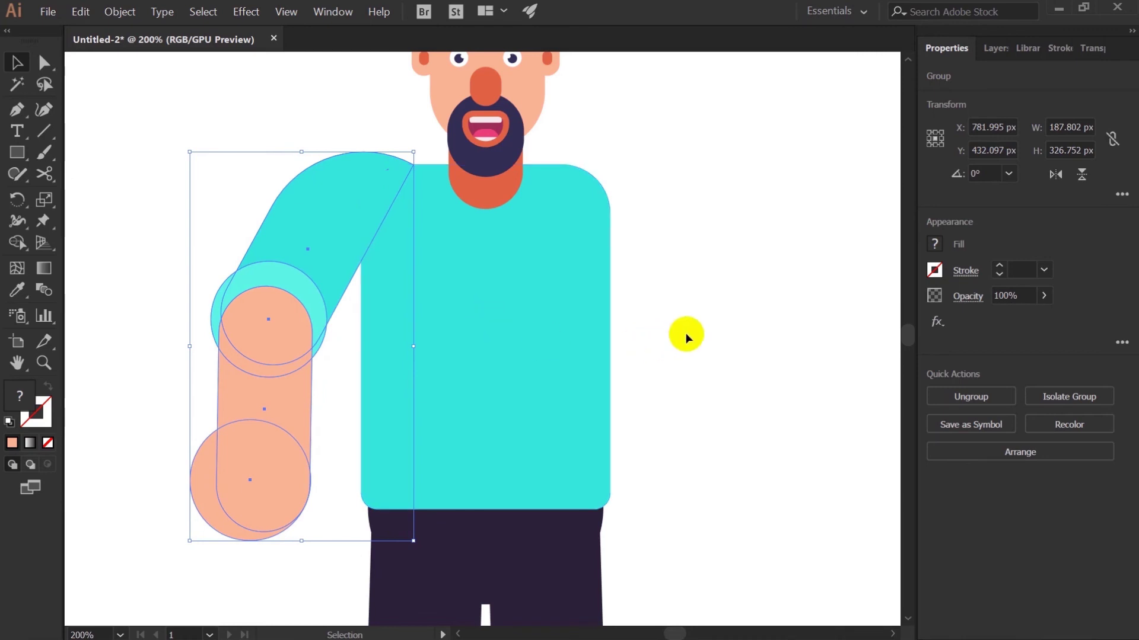
Step: Inside the arm group, rotate the forearm and hand around the elbow so the hand rests at the hip
click(691, 330)
double_click(279, 386)
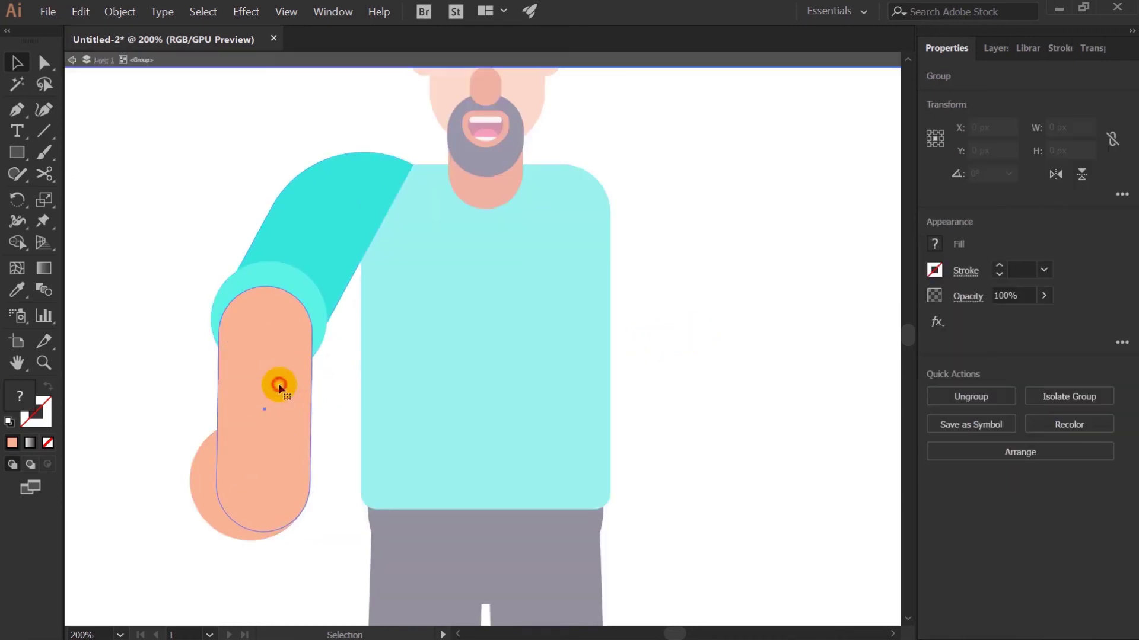
drag(179, 401, 276, 540)
key(r)
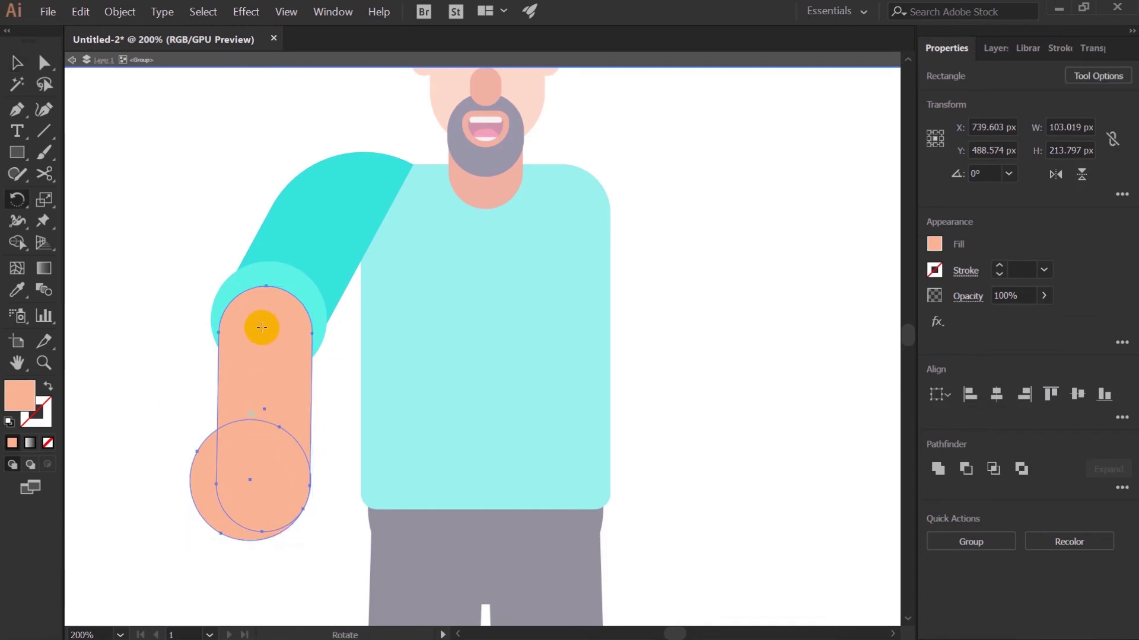
drag(294, 428, 323, 427)
key(Escape)
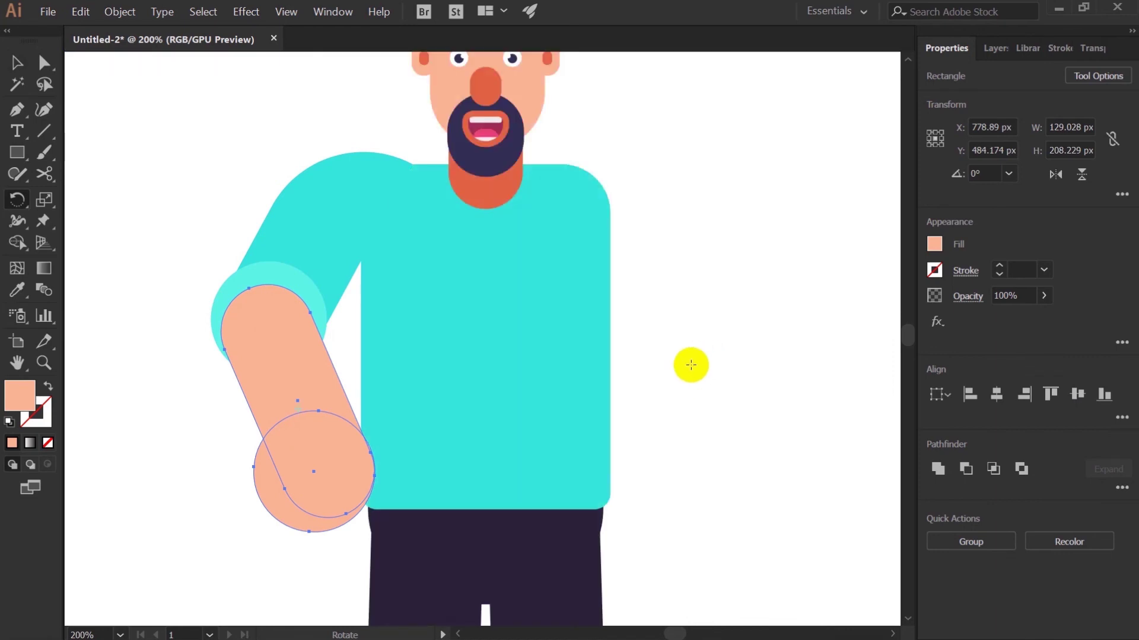
Step: Nudge the whole arm group slightly down and right to line its sleeve up with the torso's shoulder
key(ctrl+minus)
key(ctrl+minus)
key(ctrl+minus)
key(ctrl+equal)
key(ctrl+equal)
key(v)
click(737, 333)
drag(734, 333, 549, 386)
click(311, 301)
key(Down)
key(Down)
key(Down)
key(Down)
key(Down)
key(Down)
key(Right)
key(Right)
click(599, 340)
Step: Inside the arm group, nudge the cuff circle and the forearm slightly right to align them with the sleeve
double_click(275, 307)
key(Right)
key(Right)
key(Right)
key(Right)
key(Right)
click(635, 420)
click(321, 386)
key(Right)
key(Right)
double_click(641, 353)
drag(638, 364, 637, 369)
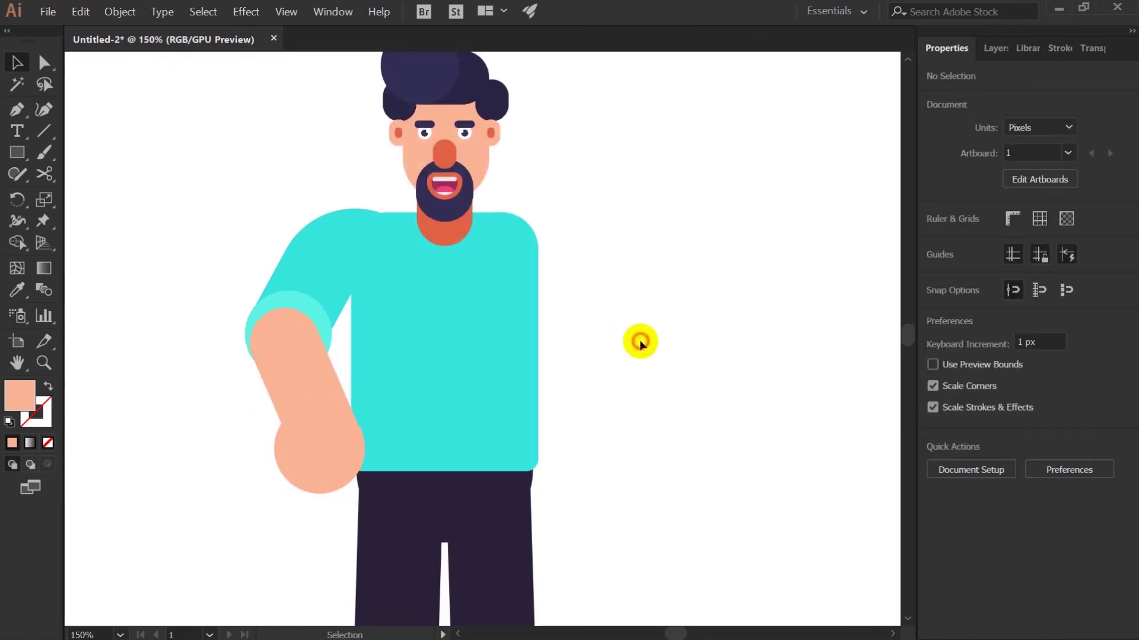
Step: Duplicate the arm group to the other side of the torso and reflect the copy across the vertical axis
drag(281, 416, 590, 365)
right_click(589, 366)
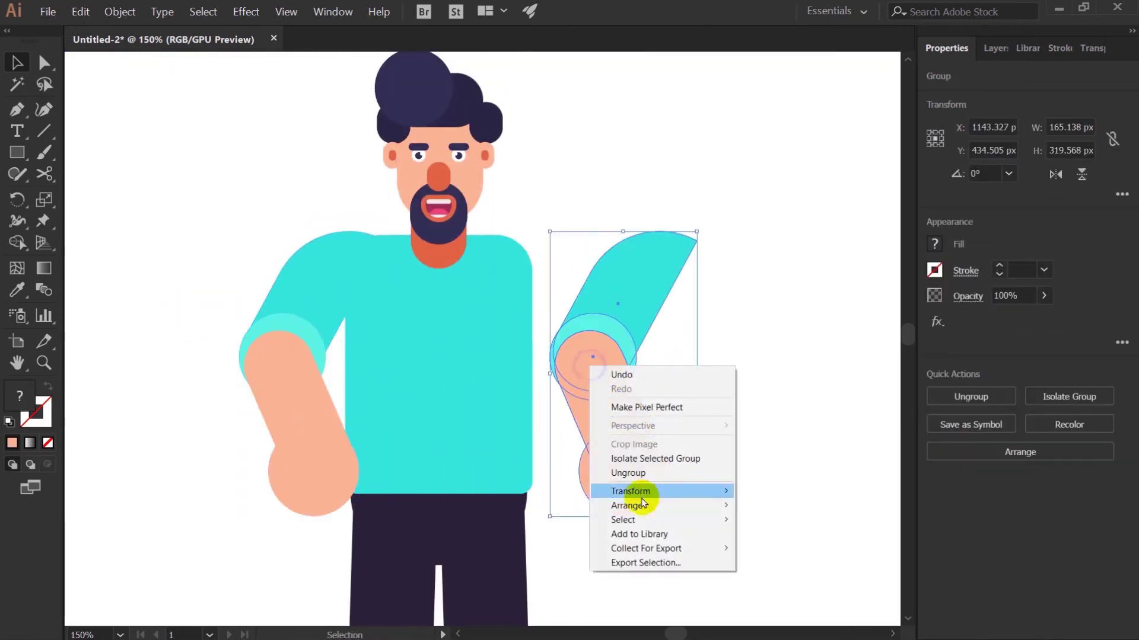
mouse_move(721, 493)
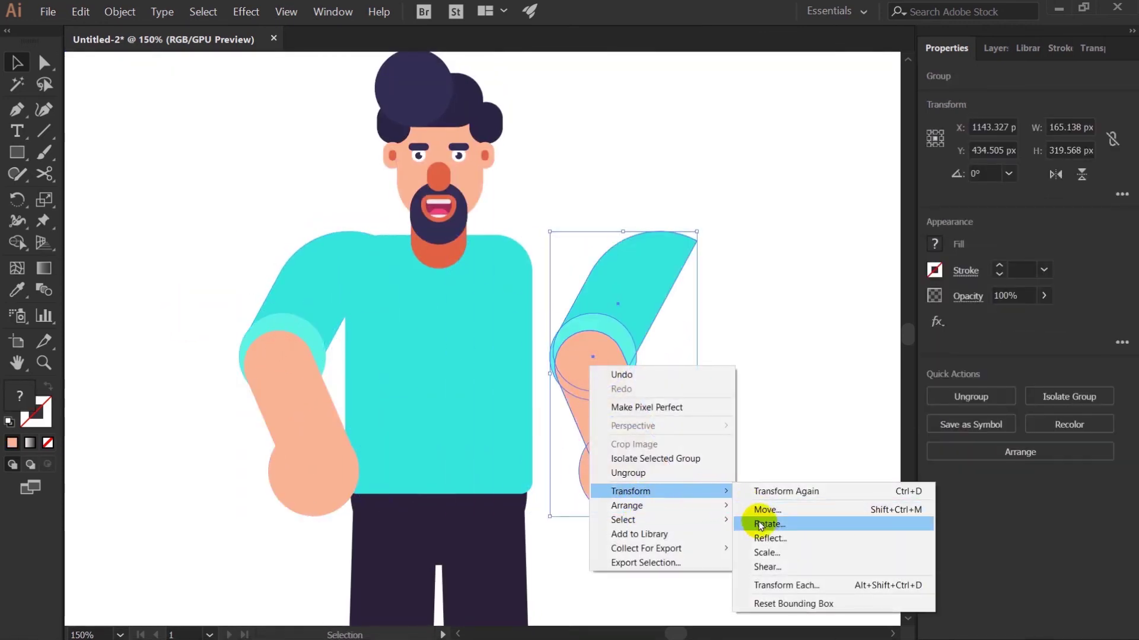
click(768, 540)
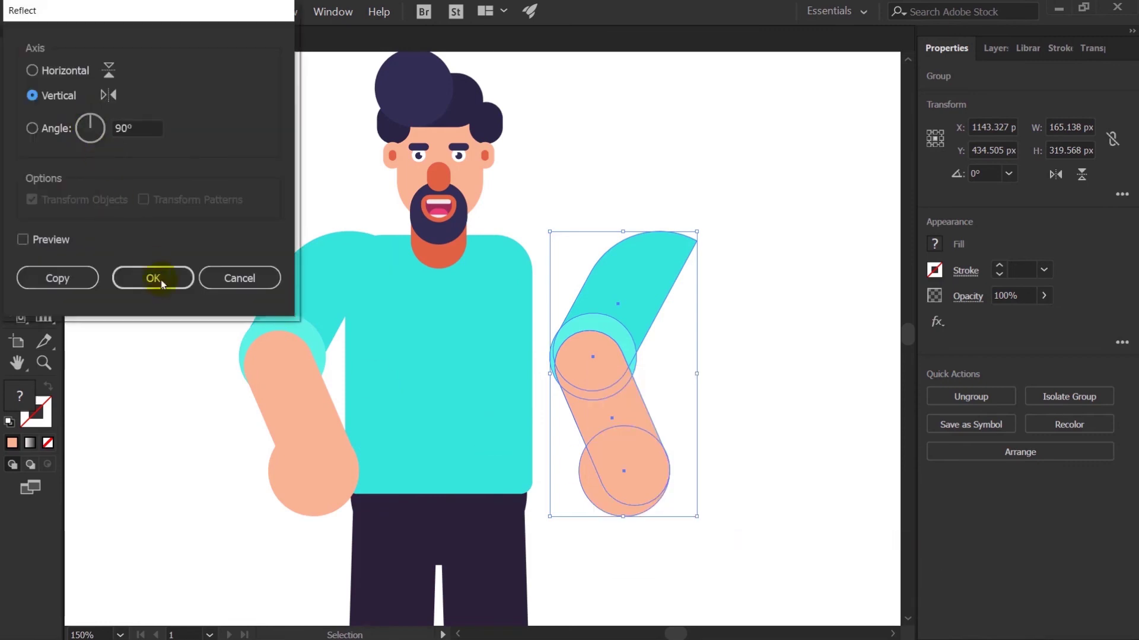
click(169, 278)
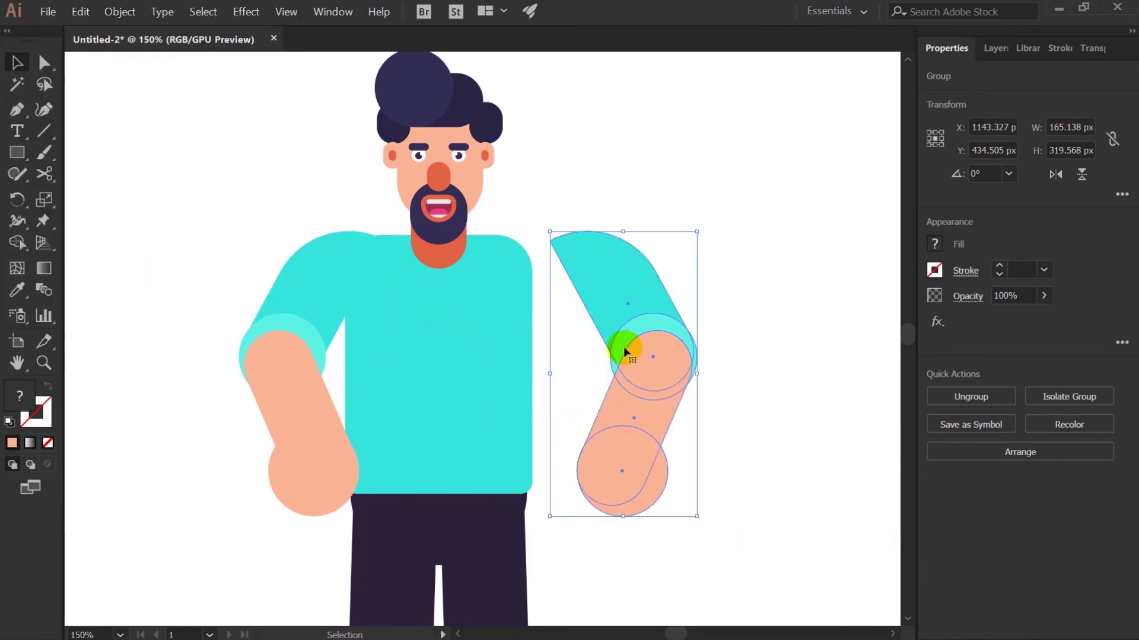
Step: Attach the mirrored arm to the torso's opposite shoulder, nudging it right until both arms sit symmetrically
drag(631, 347, 558, 354)
key(Right)
key(Right)
key(Right)
key(Right)
key(Right)
key(Right)
key(Right)
key(Right)
key(Right)
key(Right)
key(Right)
key(Right)
key(Right)
key(Right)
key(Right)
key(Right)
key(Right)
key(Right)
key(Right)
key(Right)
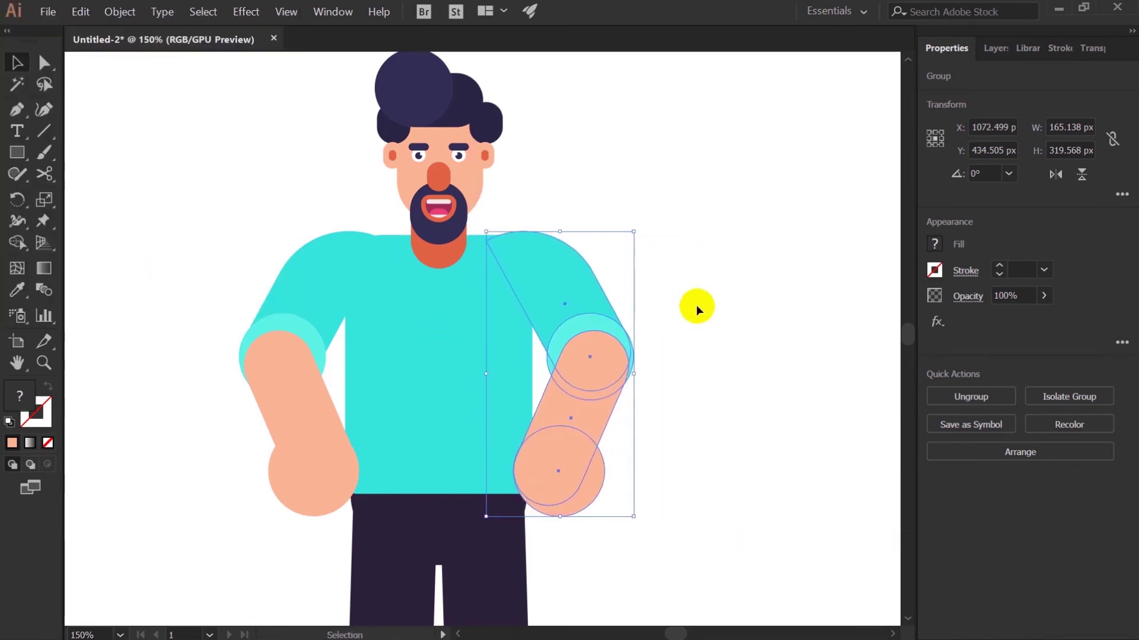
click(696, 305)
Step: Try a larger corner radius on the torso's two upper corners
key(a)
click(397, 368)
click(380, 274)
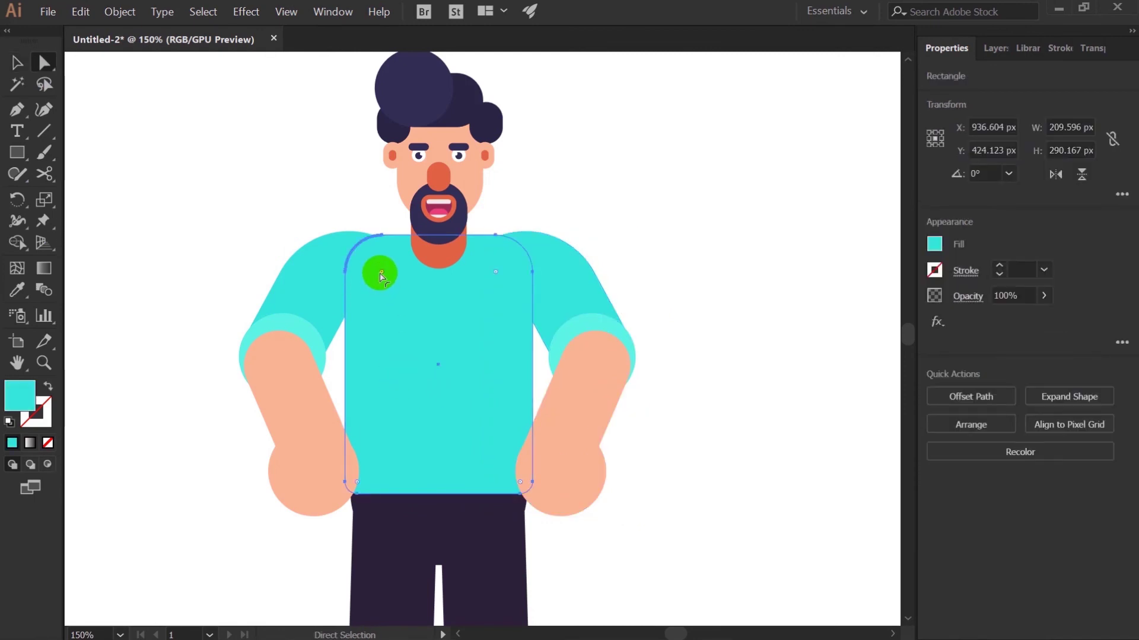
shift+click(491, 275)
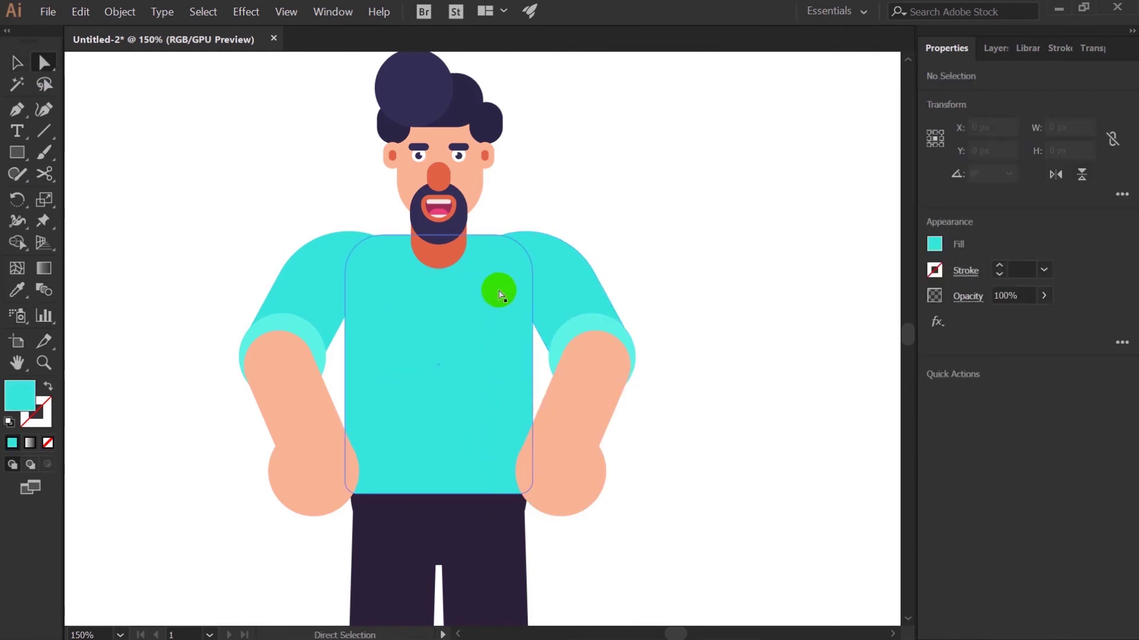
click(498, 287)
shift+click(495, 273)
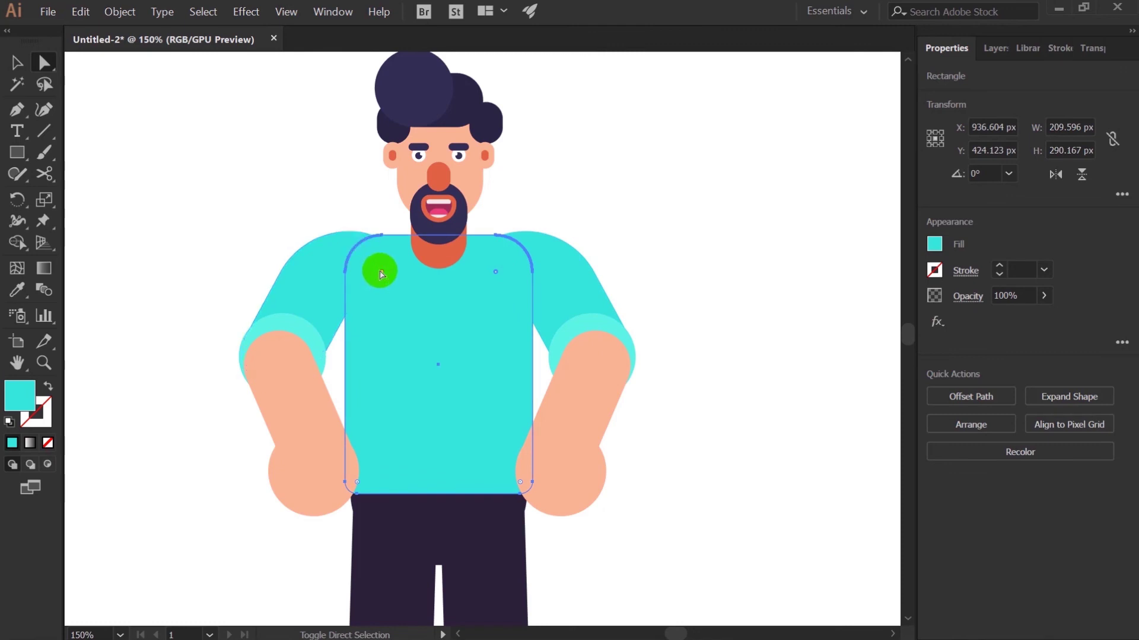
drag(381, 272, 414, 308)
click(529, 180)
key(space)
key(ctrl+z)
click(559, 168)
Step: Create a new layer and move it beneath the character's Layer 1
key(ctrl+minus)
key(ctrl+minus)
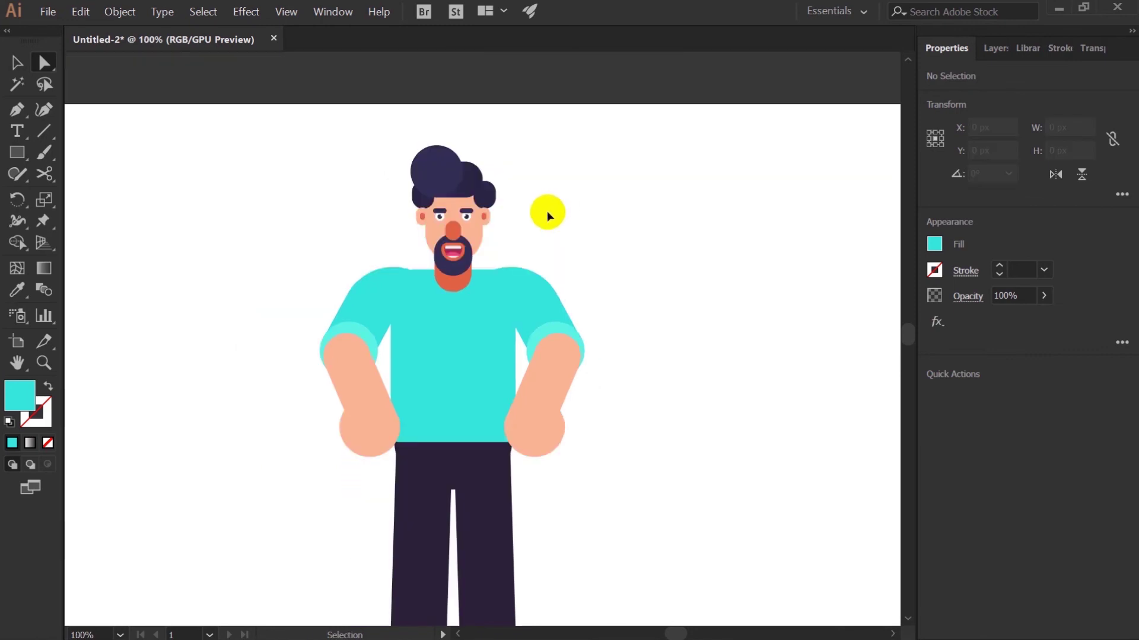
click(499, 273)
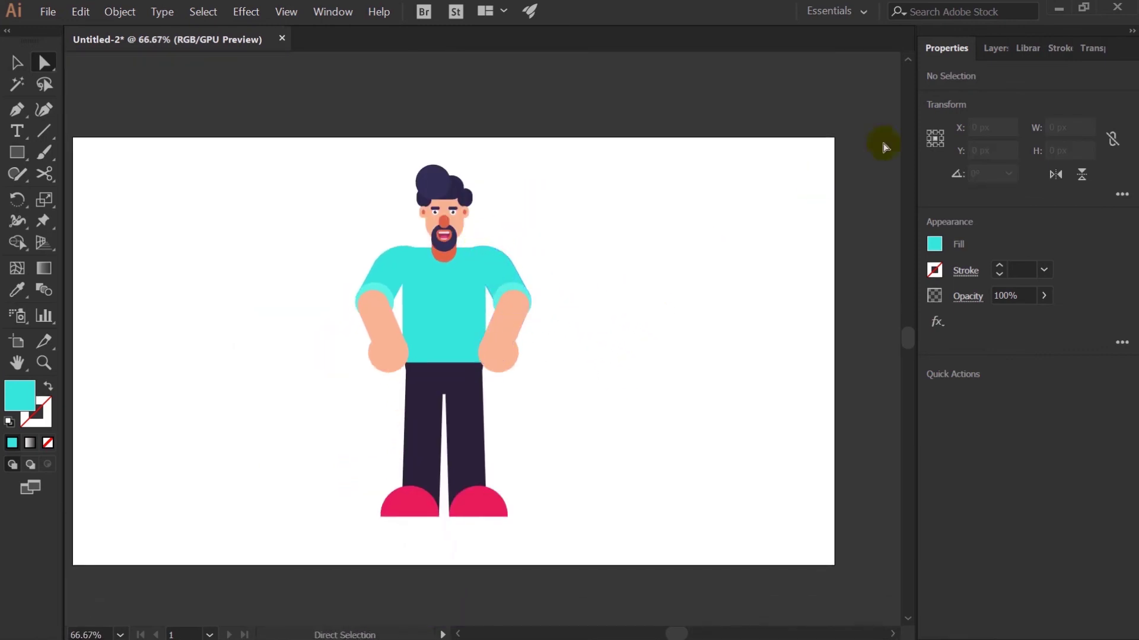
click(992, 52)
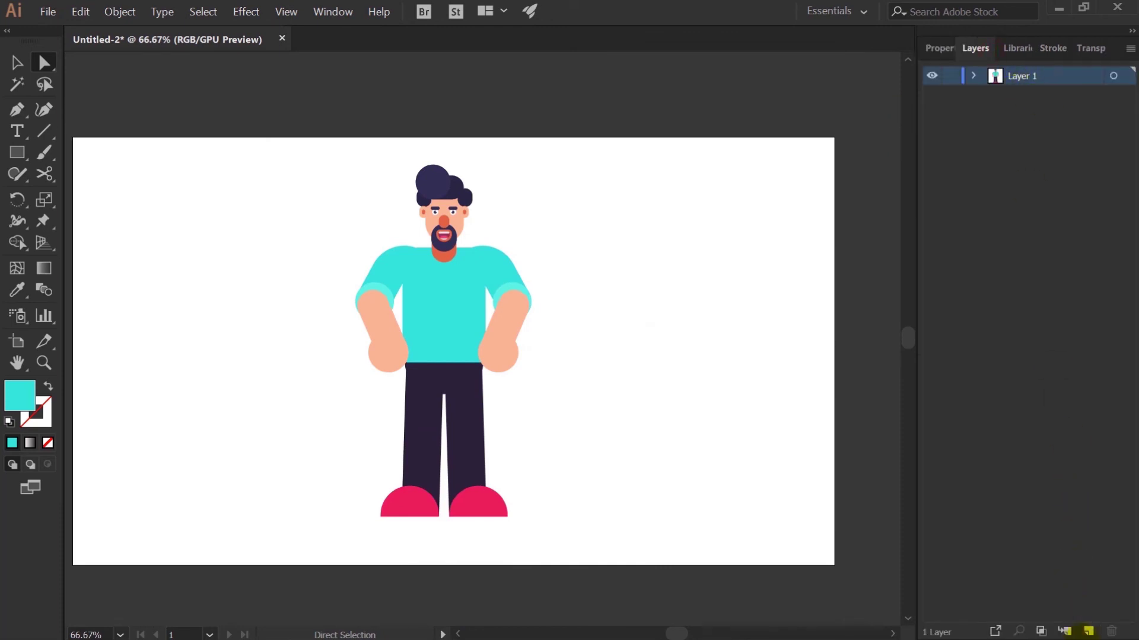
click(1088, 630)
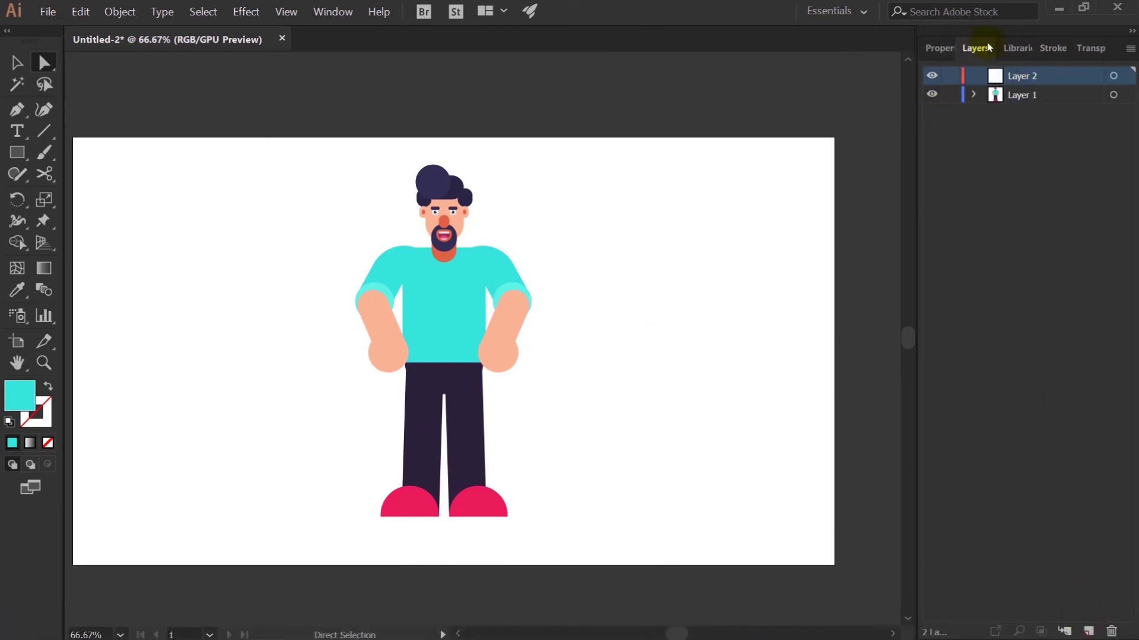
drag(1024, 76, 1034, 111)
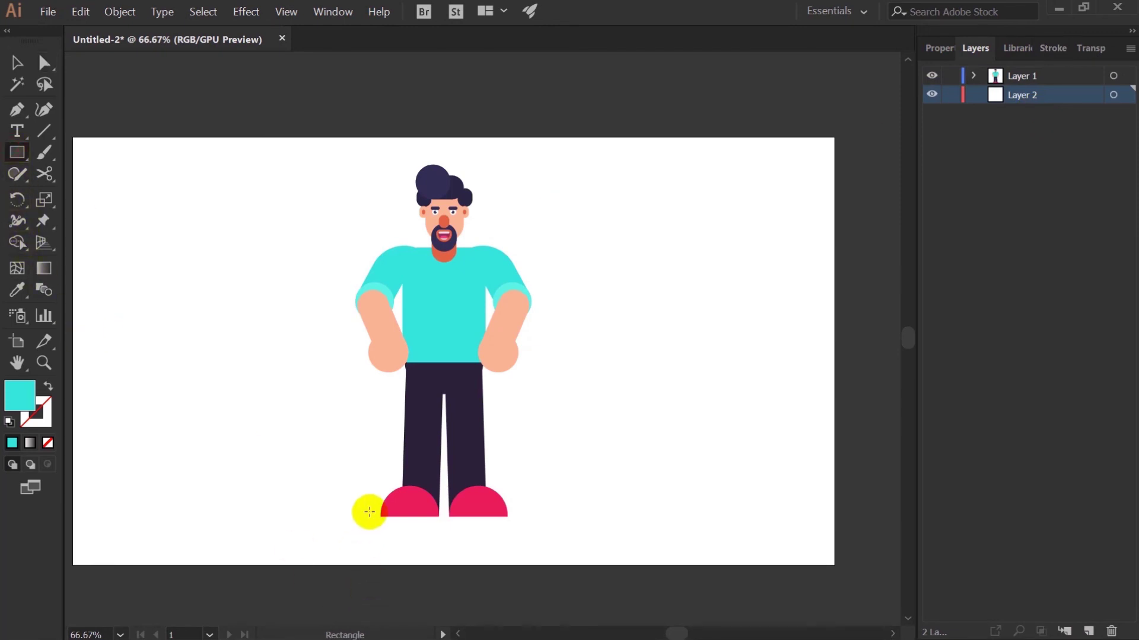
Step: Draw a thin horizontal bar spanning both shoes at their base on Layer 2 and fully round its ends
drag(369, 517, 443, 536)
key(a)
key(ctrl+z)
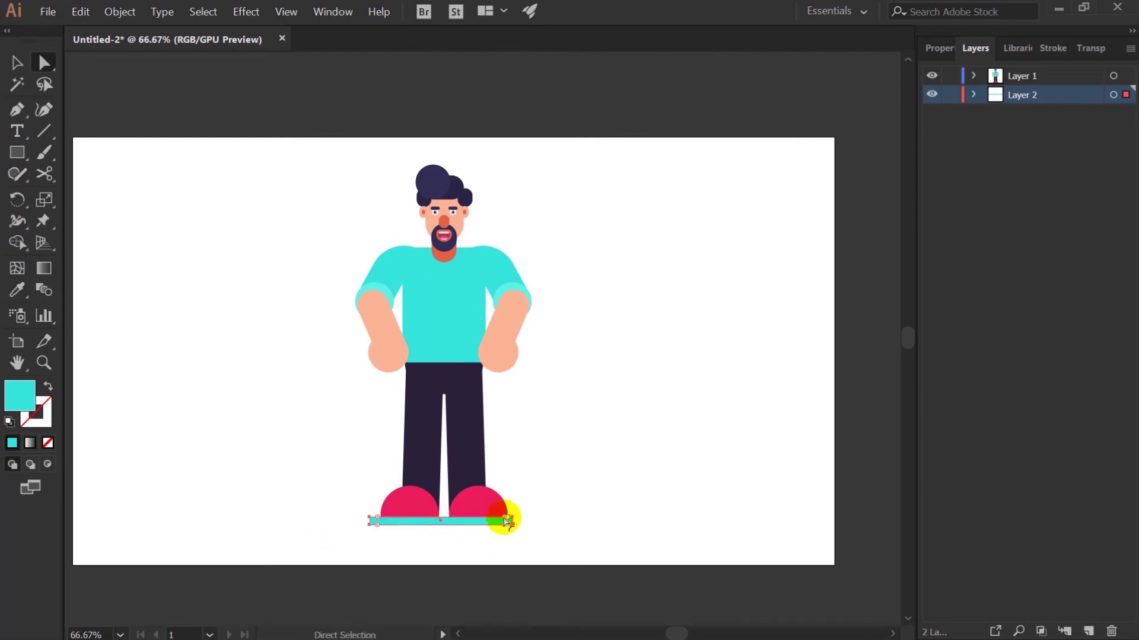
drag(507, 521, 278, 525)
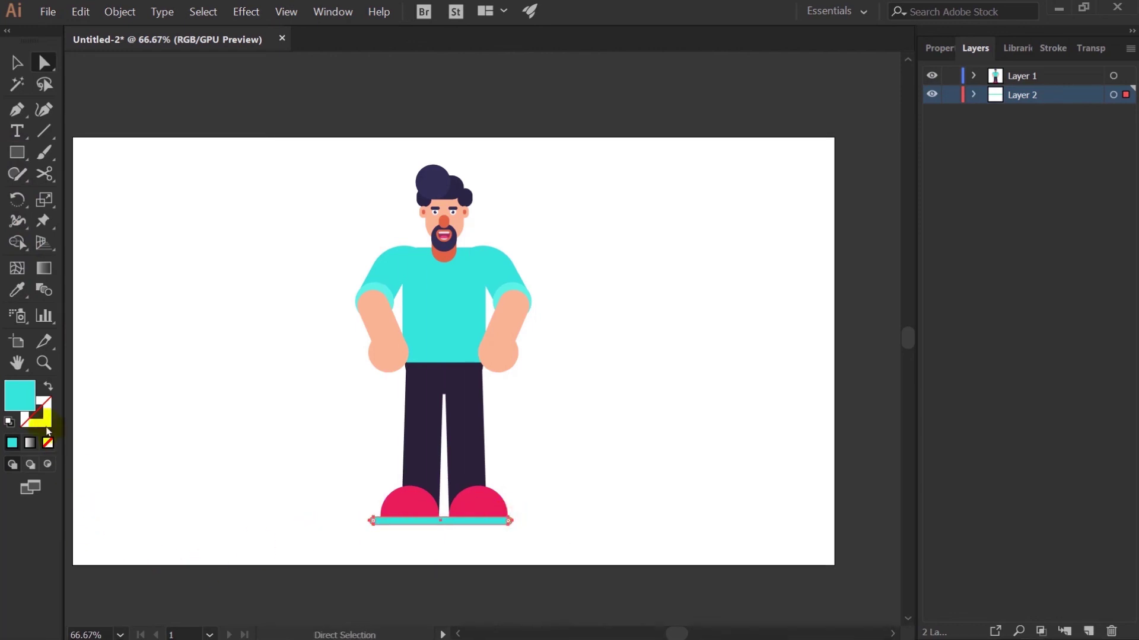
Step: Fill the rounded ground bar with light grey D9E8E7
double_click(16, 402)
drag(42, 93, 31, 87)
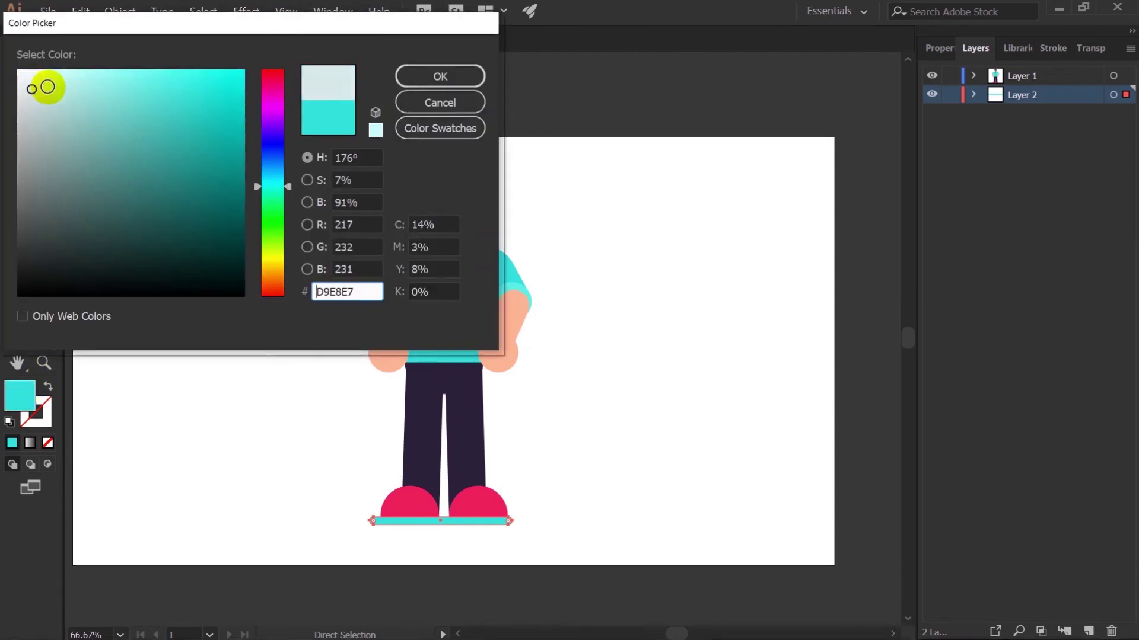
click(427, 76)
key(v)
click(591, 259)
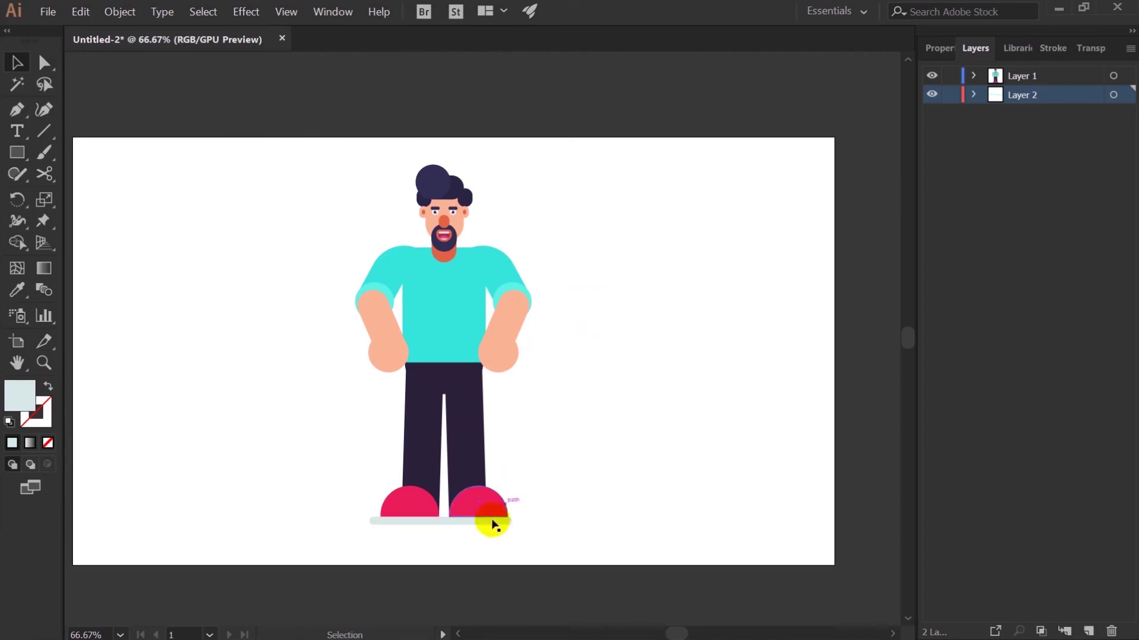
Step: Move the ground bar up slightly behind the shoe soles and give it a darker grey fill
click(455, 522)
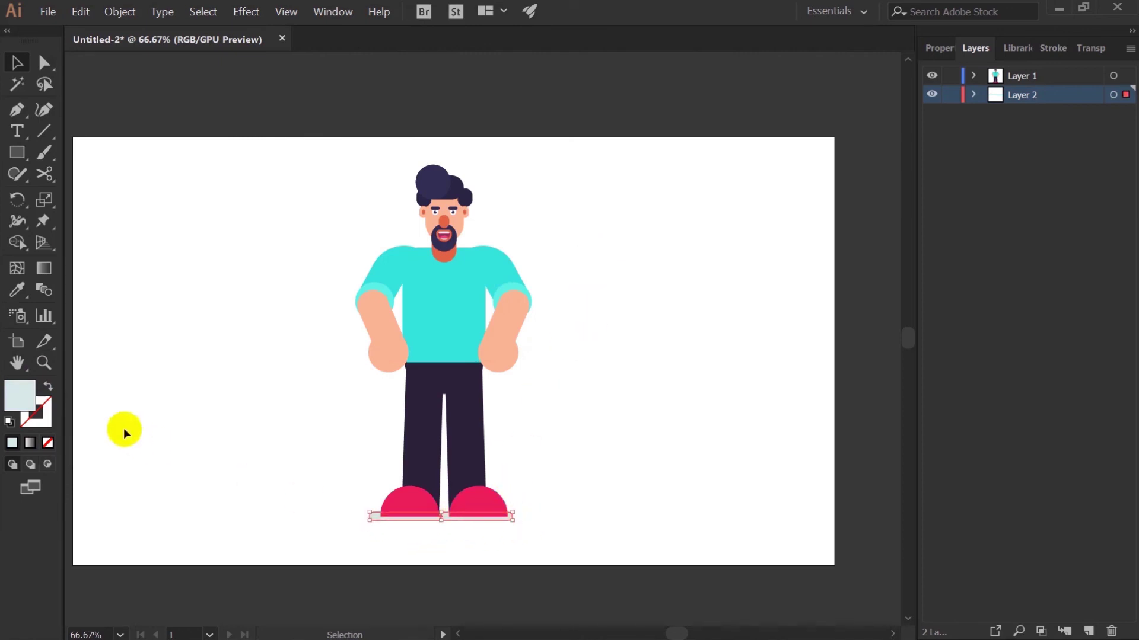
double_click(21, 396)
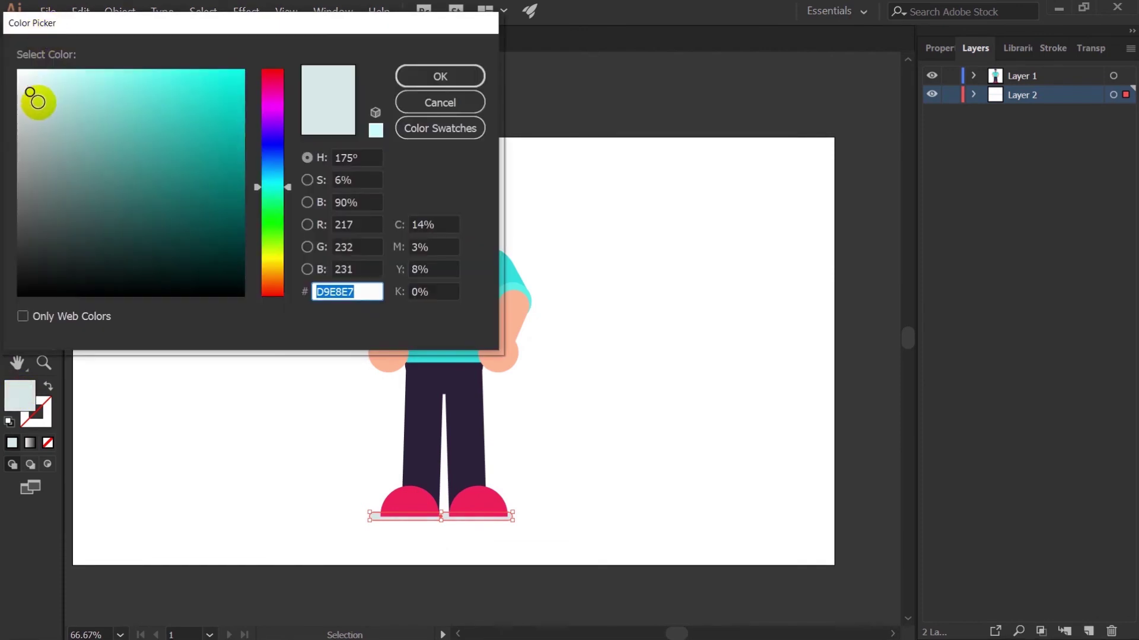
click(34, 106)
click(440, 76)
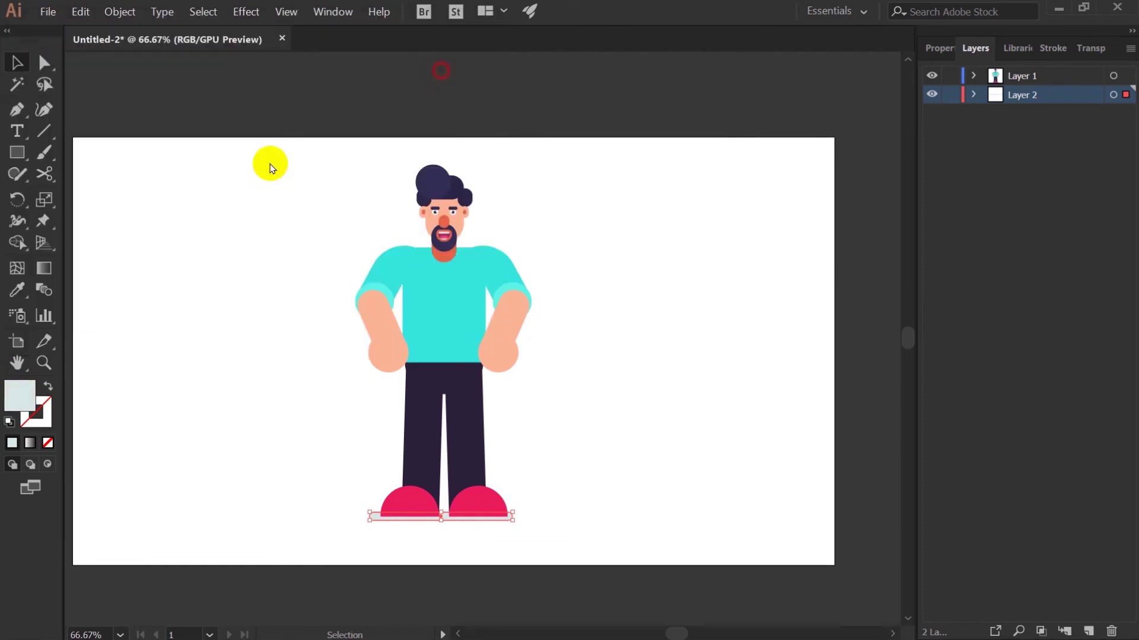
click(220, 237)
key(space)
drag(241, 250, 245, 260)
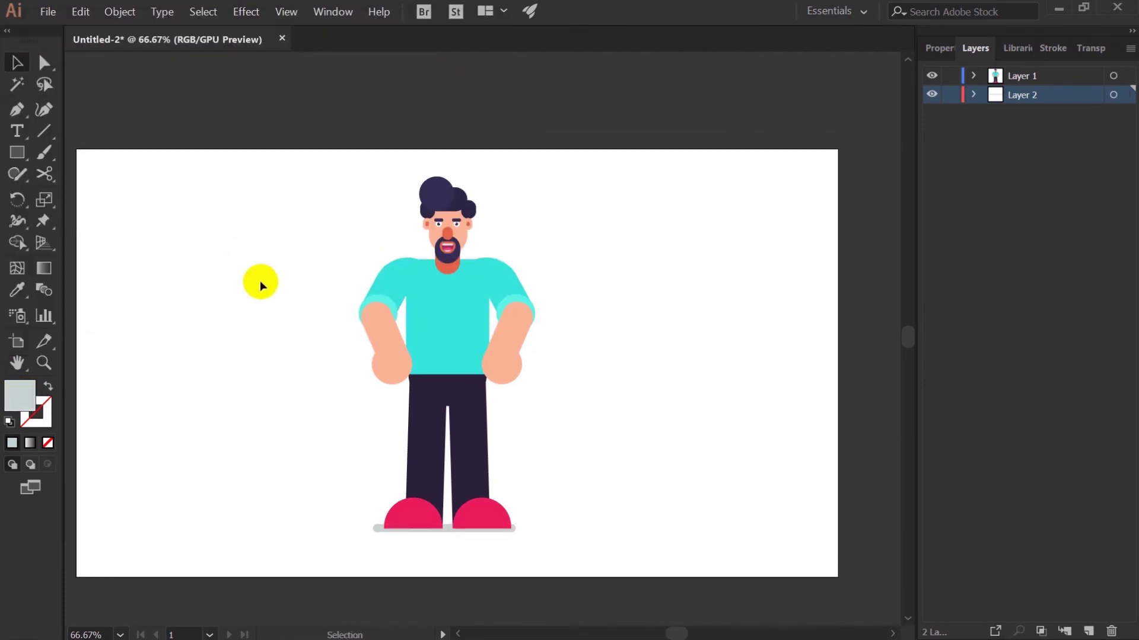